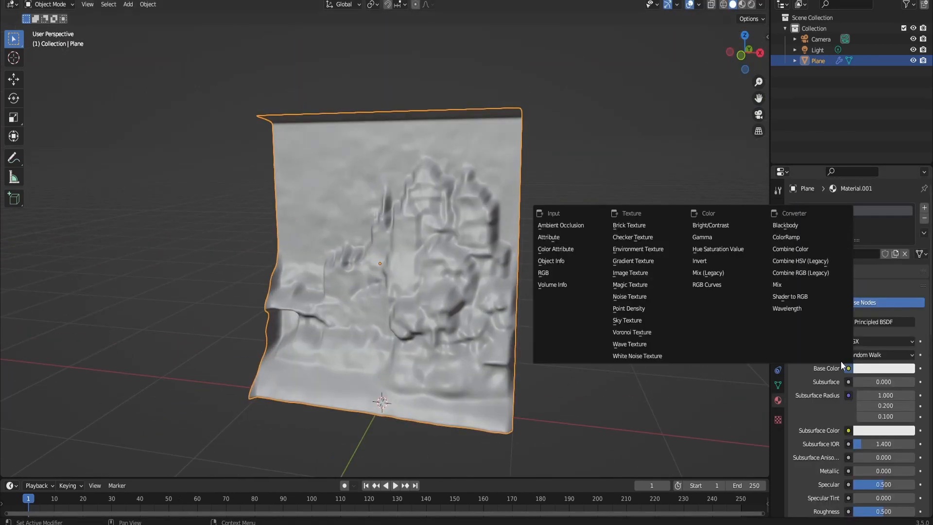
- Use an image texture for the plane material's Base Color and connect its Alpha output to the Principled BSDF's Alpha input
click(642, 273)
click(892, 382)
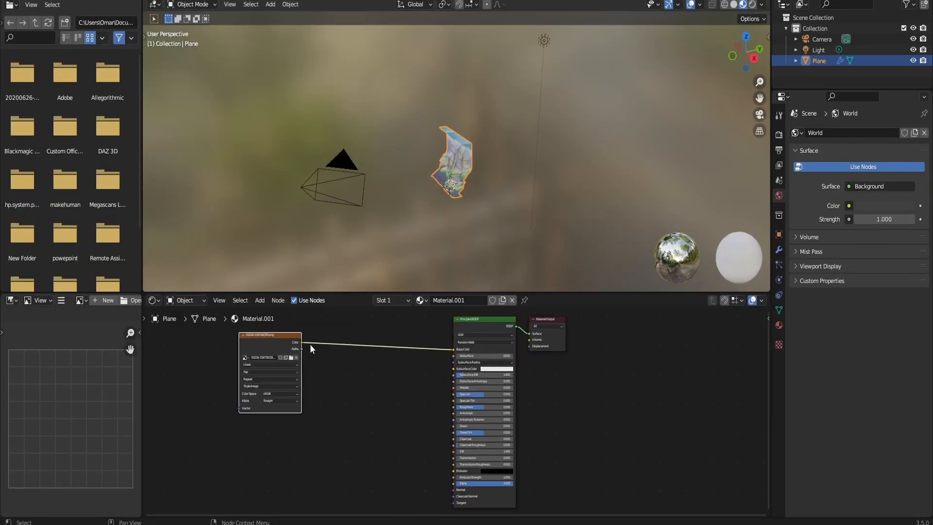
drag(302, 348, 454, 483)
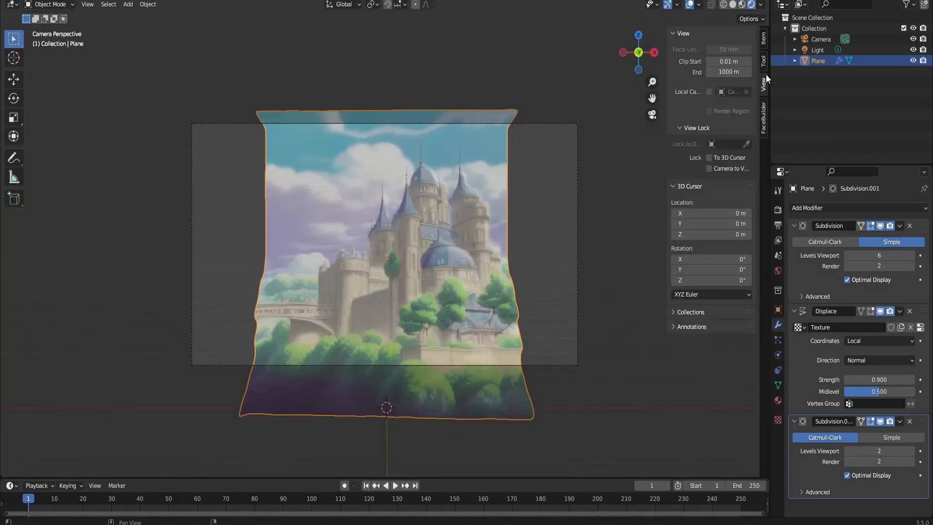
- Lock the camera to the view and scale the volume cube so it surrounds the lower part of the castle plane
click(709, 168)
key(s)
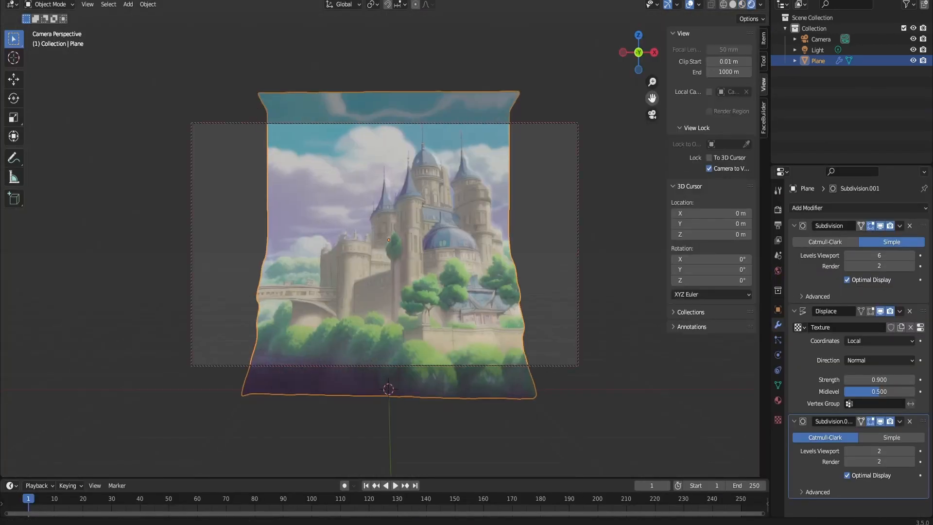
click(499, 249)
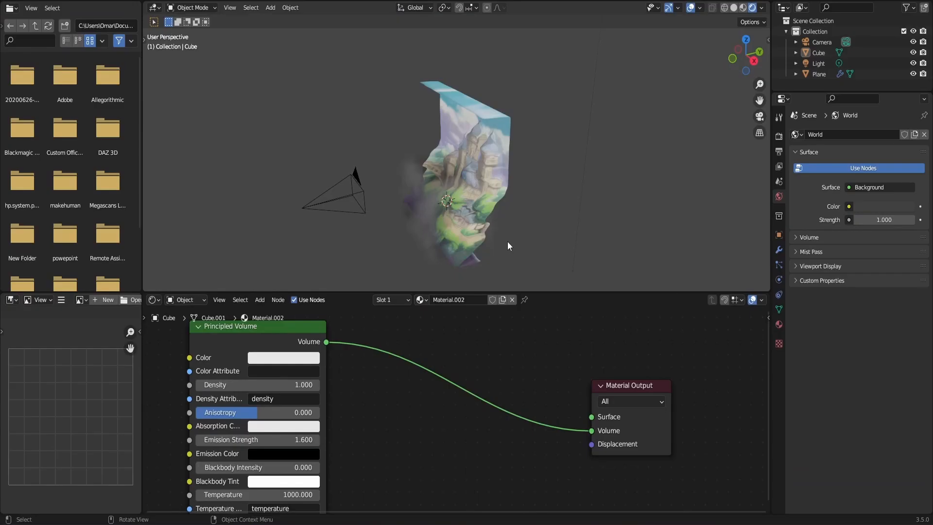
key(s)
click(529, 192)
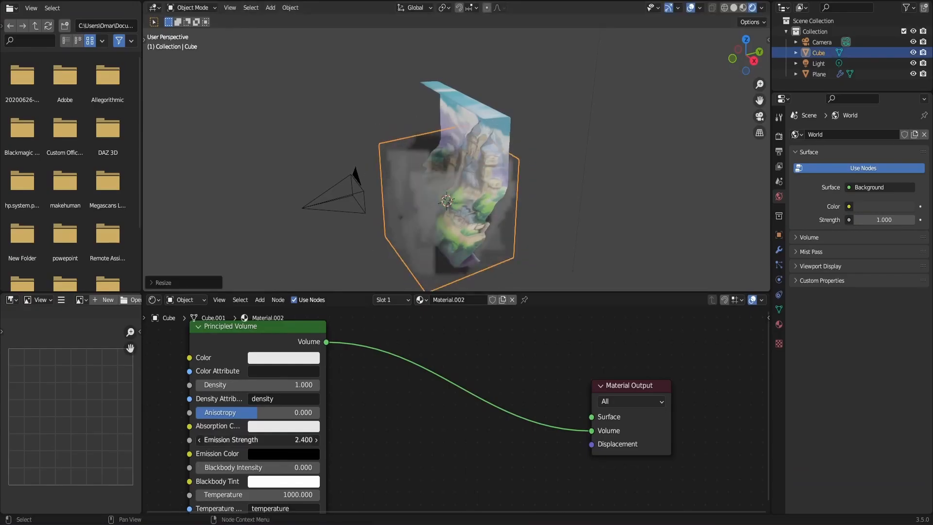
- Set the Principled Volume's emission strength to 2.5, blackbody intensity to 0.077 and absorption color to pale yellow
scroll(389, 408, down, 1)
drag(253, 438, 291, 438)
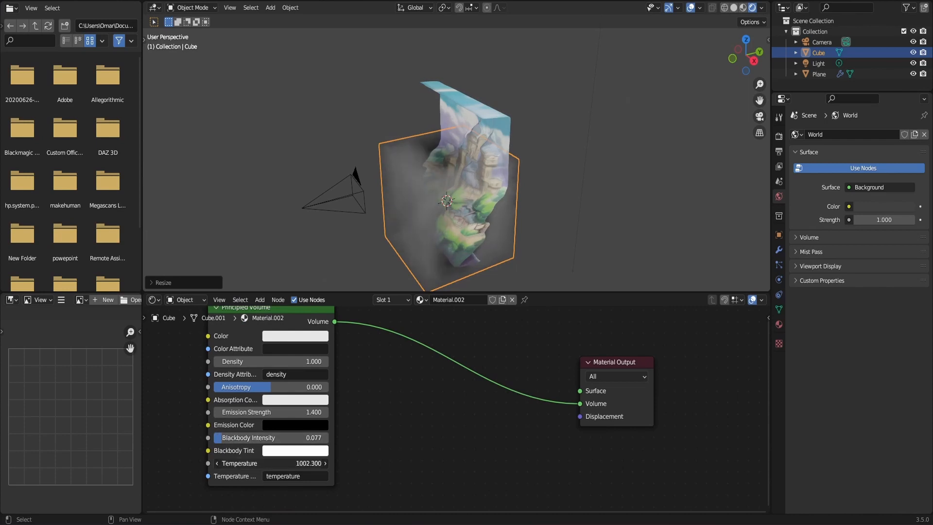
drag(253, 412, 282, 412)
click(295, 399)
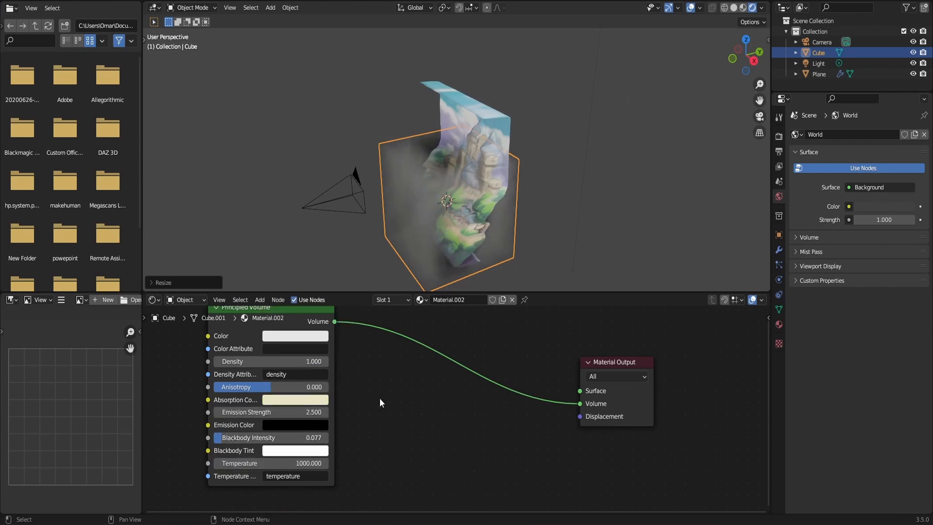
- Look through the camera and set the Principled Volume's density to 0.2
click(760, 116)
drag(291, 361, 253, 361)
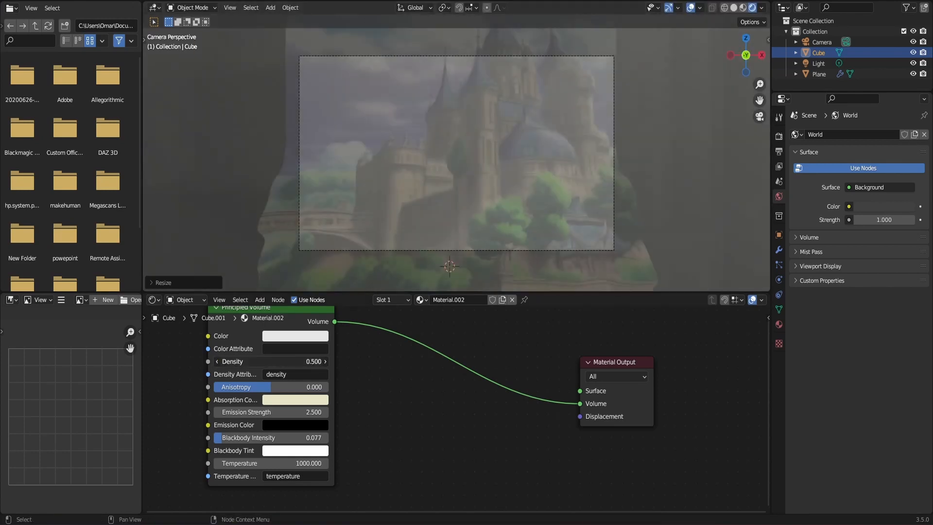
key(KP_0)
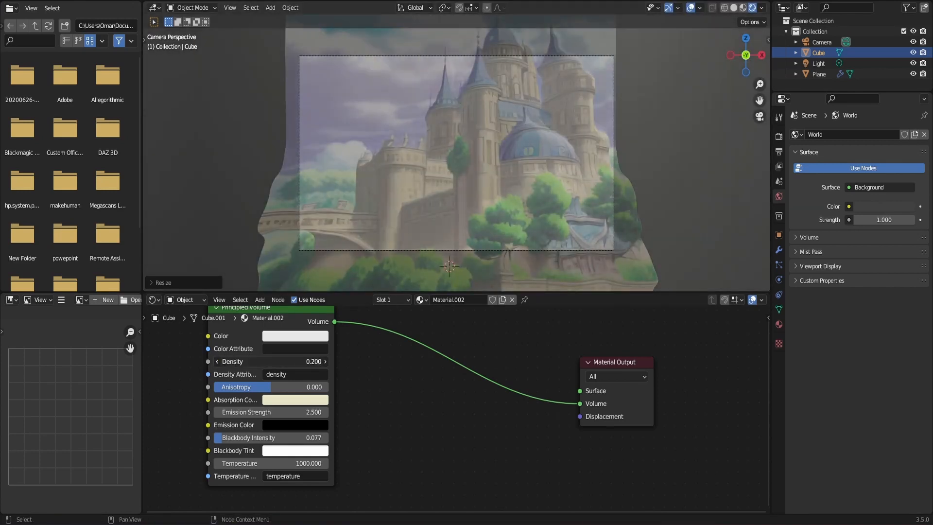
- Add a point light and move it into the sky just left of the castle wall
key(shift+a)
mouse_move(528, 296)
click(632, 304)
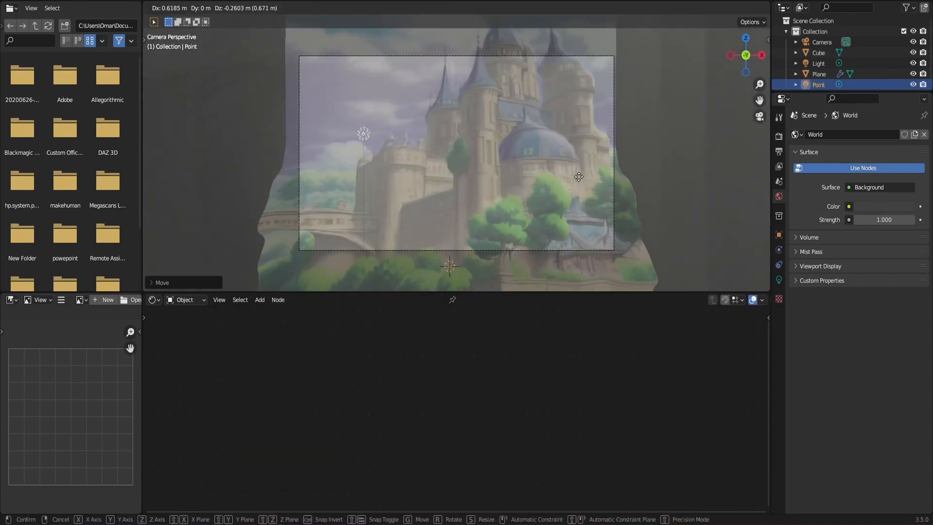
click(346, 155)
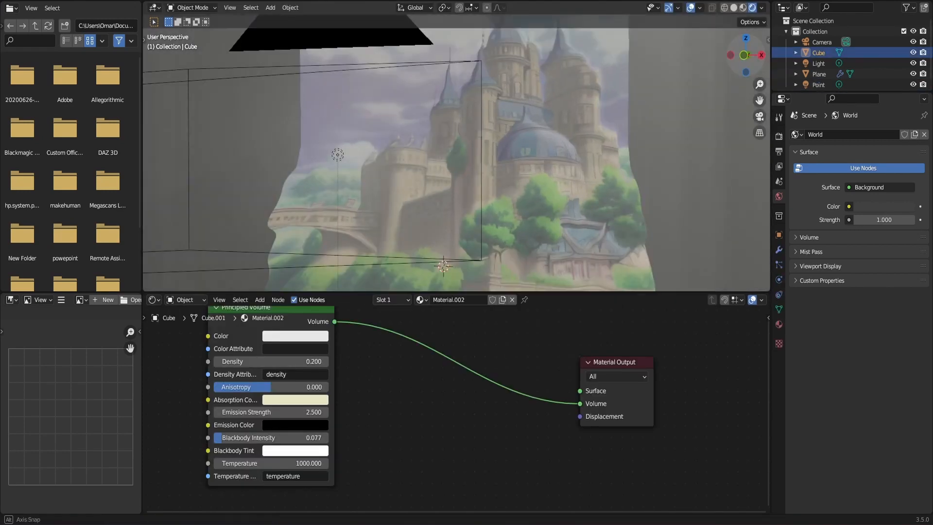
- Set the world's Mist Pass start to 0 m and depth to 28 m, and open the selected point light's settings
click(759, 116)
click(819, 84)
click(827, 251)
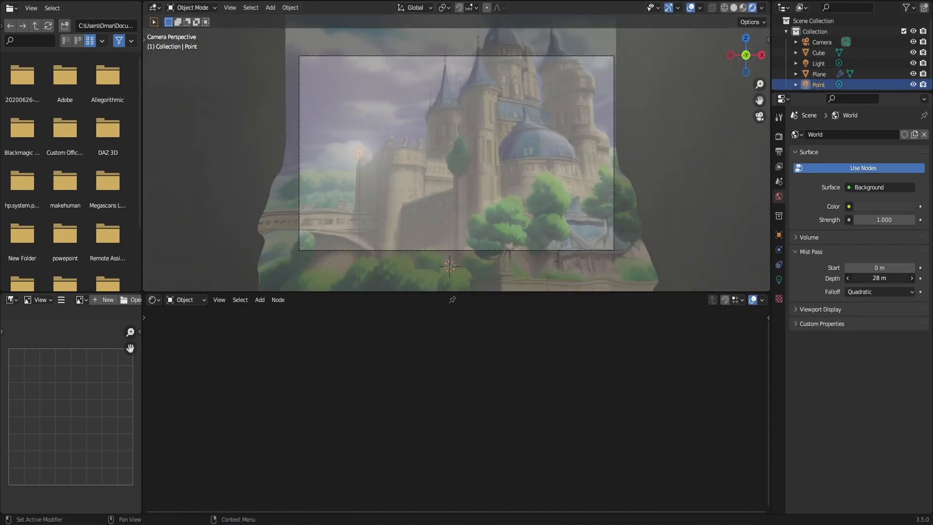
click(779, 279)
click(880, 196)
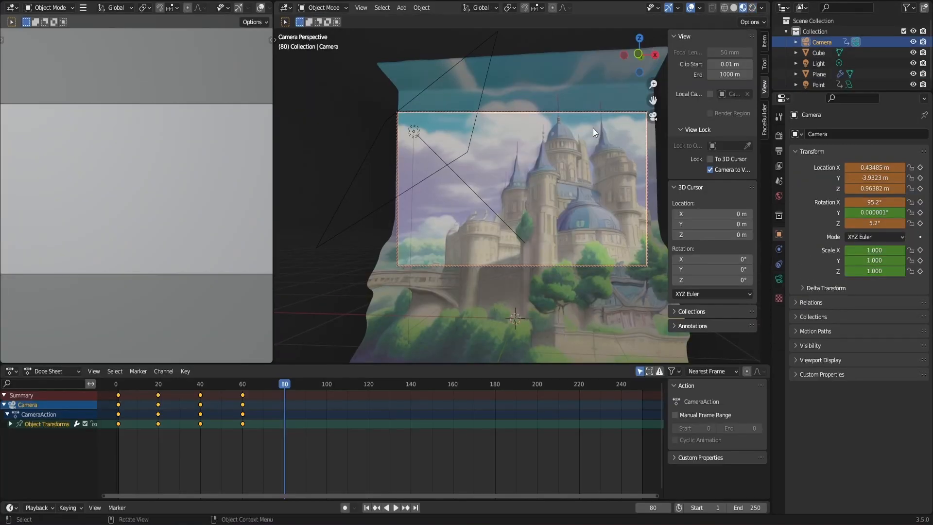
- Reframe the camera on the castle at frame 100 and insert a keyframe for its transforms
drag(285, 384, 328, 393)
scroll(628, 190, up, 3)
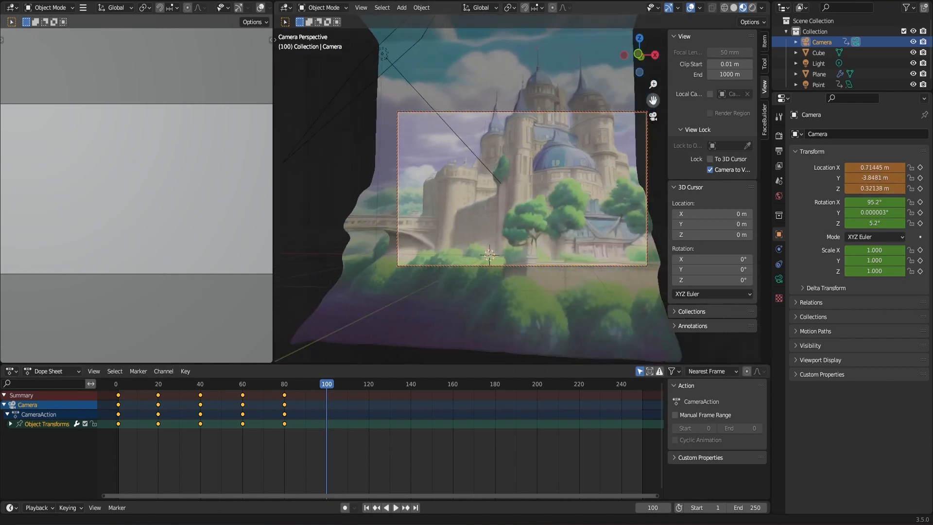
key(i)
click(629, 190)
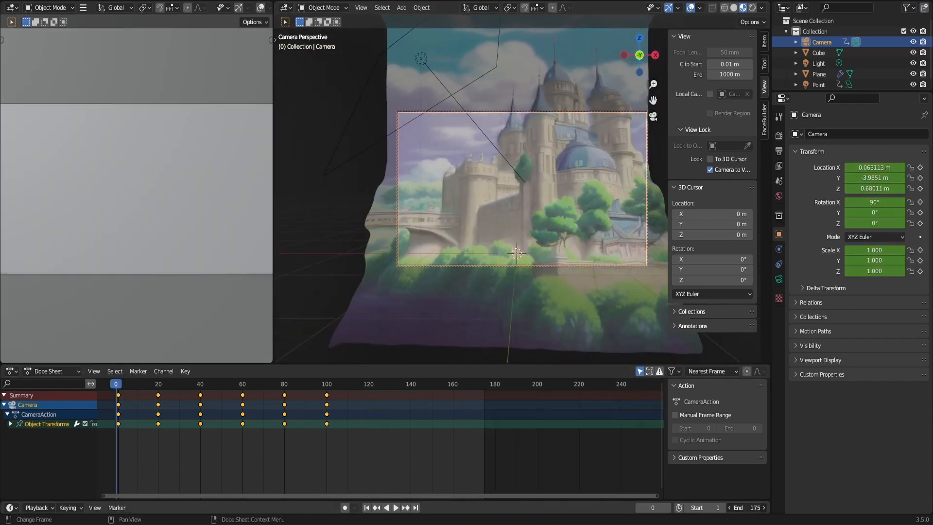
- Play the camera animation from the start and set the timeline's end frame to 101
key(space)
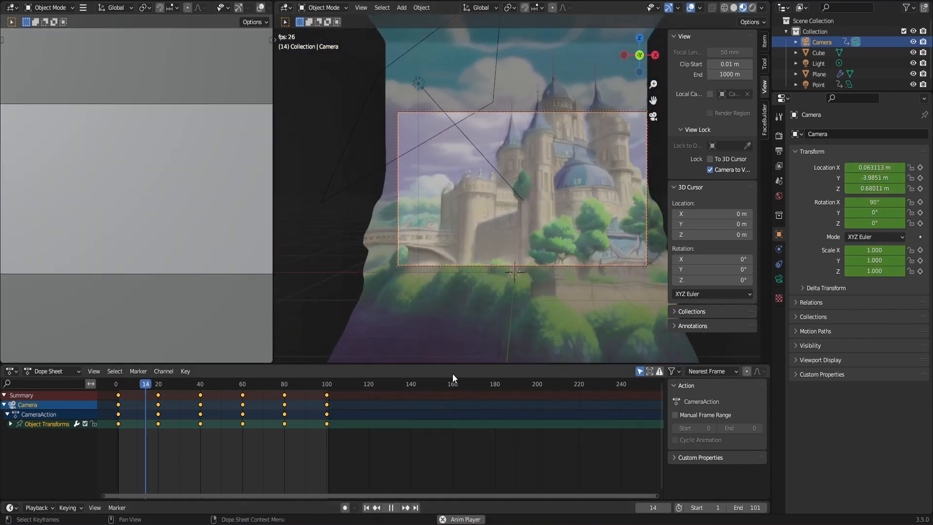
drag(754, 507, 742, 510)
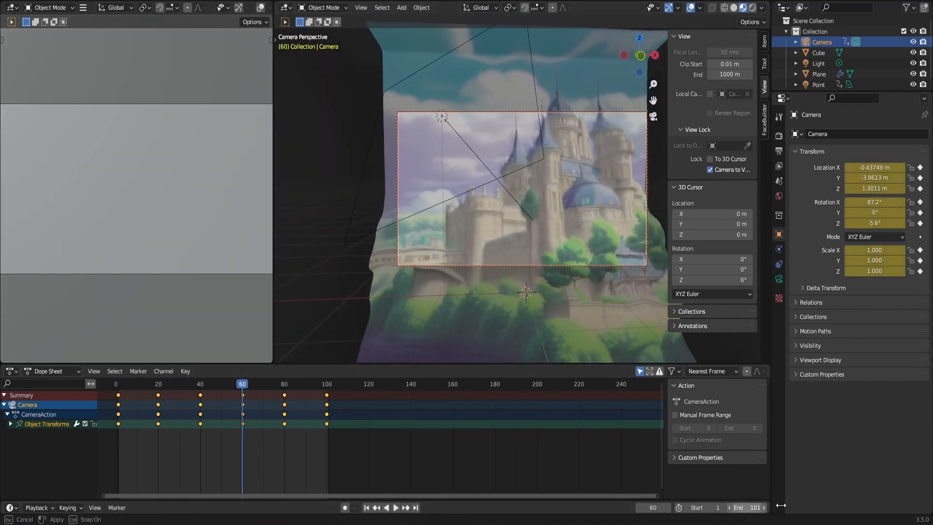
key(space)
- Stretch the camera keyframes across about 600 frames, set the end frame to 598 and play the slowed animation
key(s)
click(349, 424)
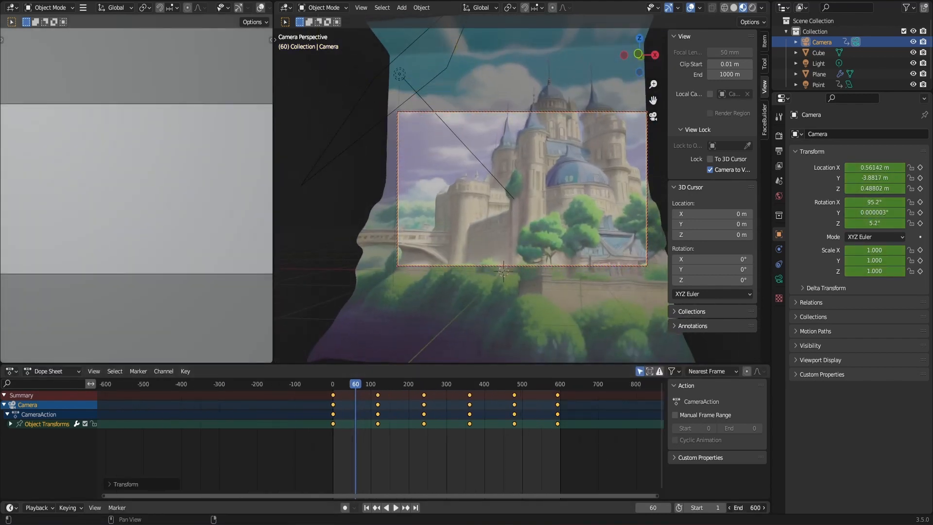
click(336, 387)
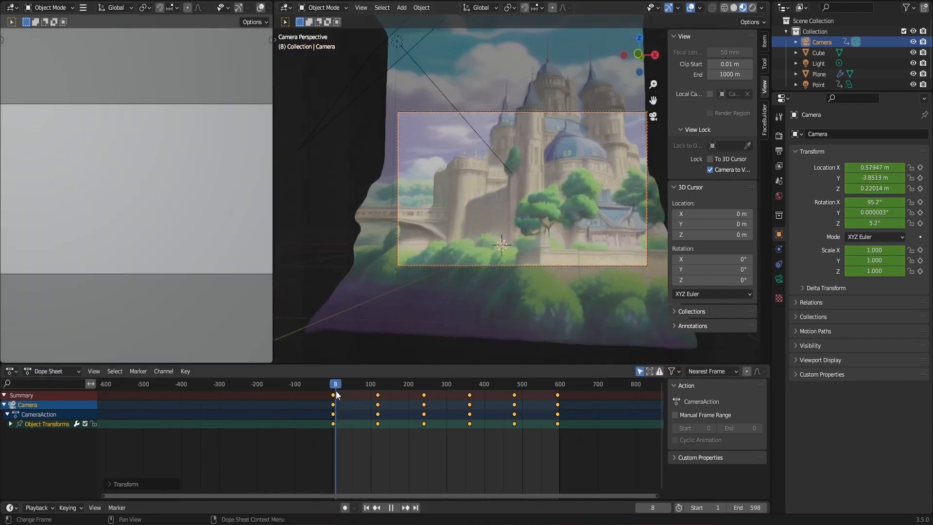
key(space)
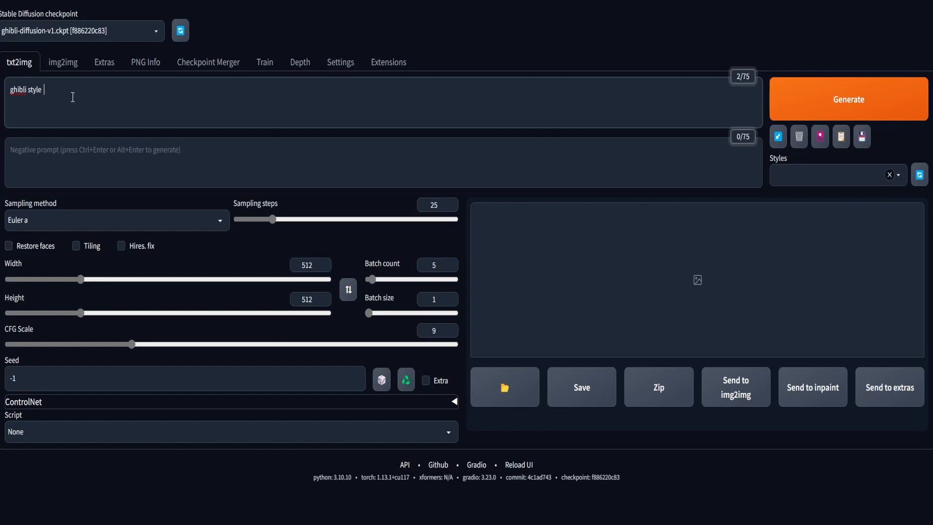
- Switch to the Stable Diffusion web UI and extend the "ghibli style" prompt with "kingdom in the middle of the woods,"
key(ctrl+a)
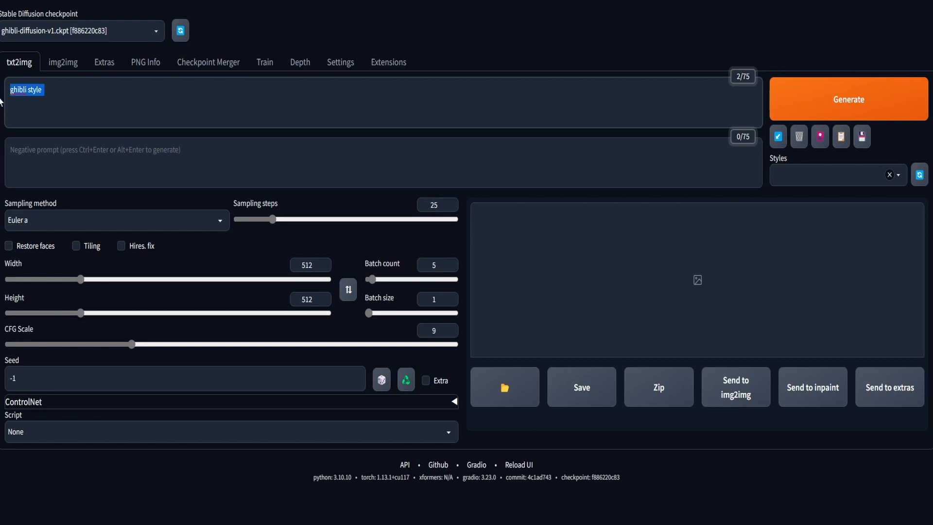
key(Right)
key(ctrl+a)
key(Right)
key(ctrl+v)
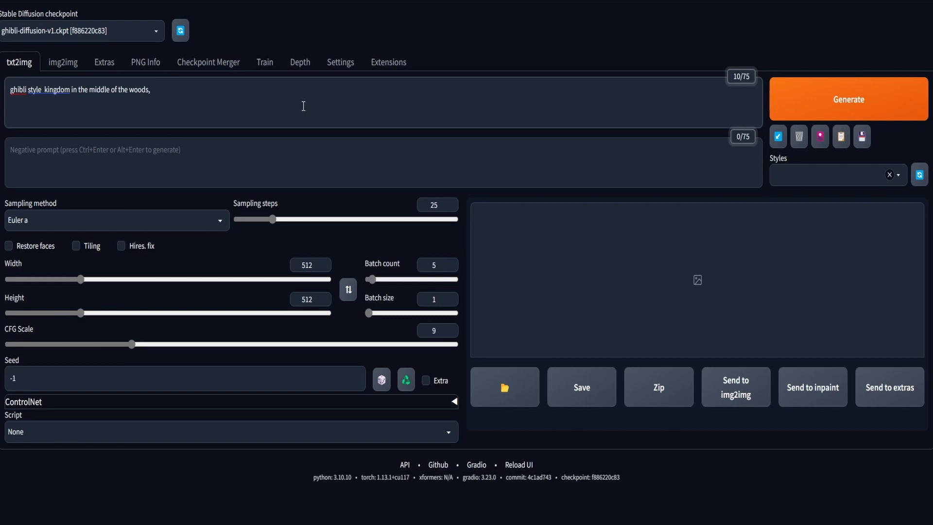
- Add "(woods)" to the end of the prompt and remove the extra space before the bracket
text((woods))
click(154, 89)
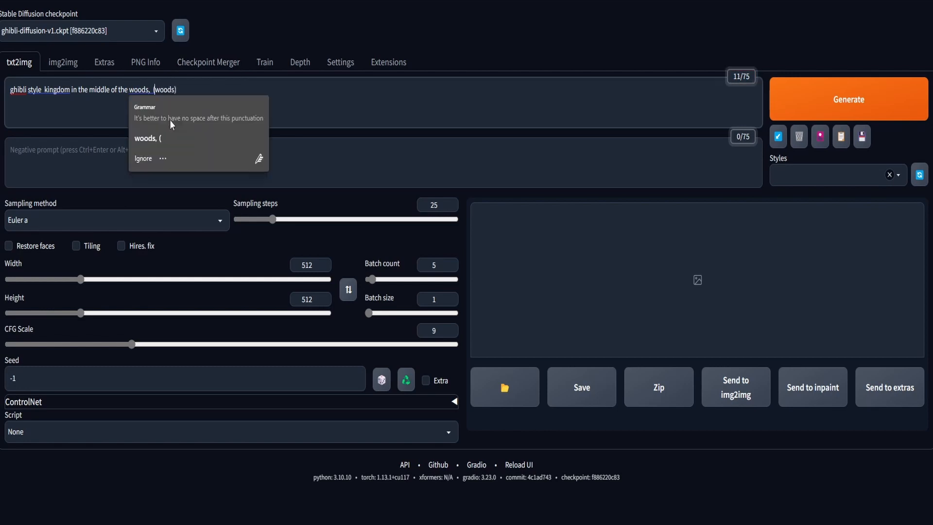
click(152, 90)
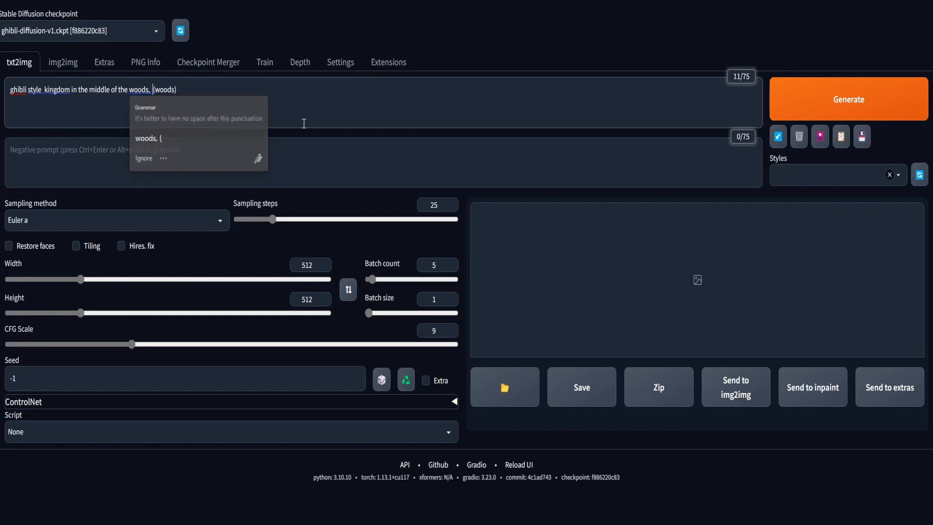
key(Delete)
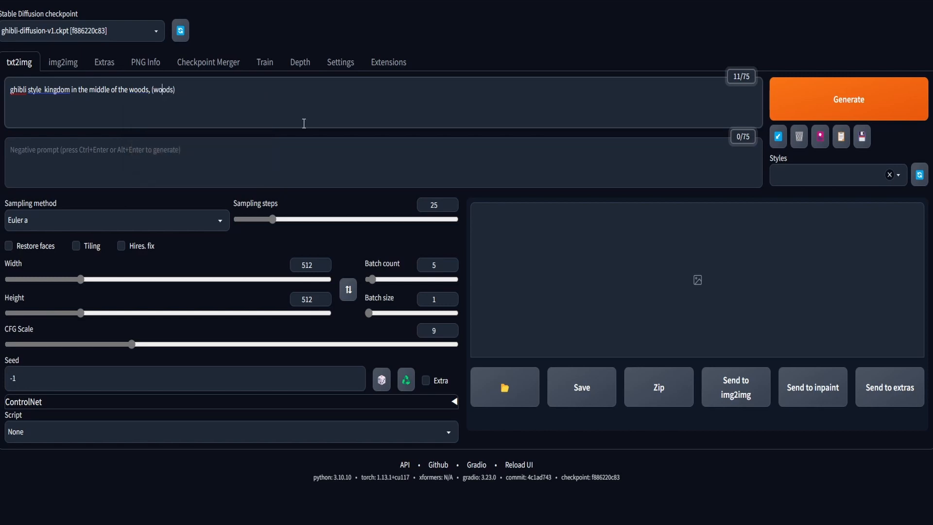
- Append ", vintage anime, high resolution" to the end of the prompt after "(woods)"
key(Right)
key(Right)
key(Right)
key(Right)
key(Left)
key(Left)
key(Right)
key(Right)
text(,)
text( vintage aninm)
key(BackSpace)
key(BackSpace)
text(me)
text(,)
text(higg)
key(BackSpace)
text(h resolution)
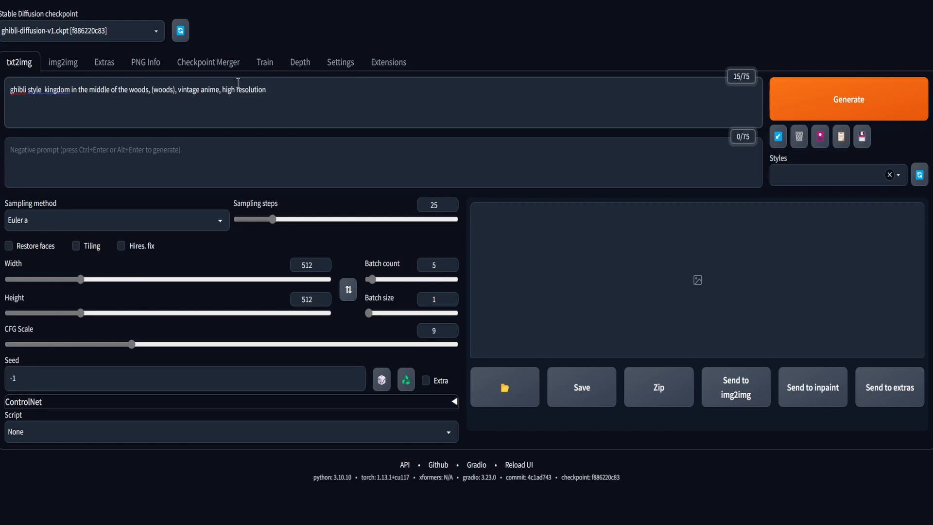
click(219, 165)
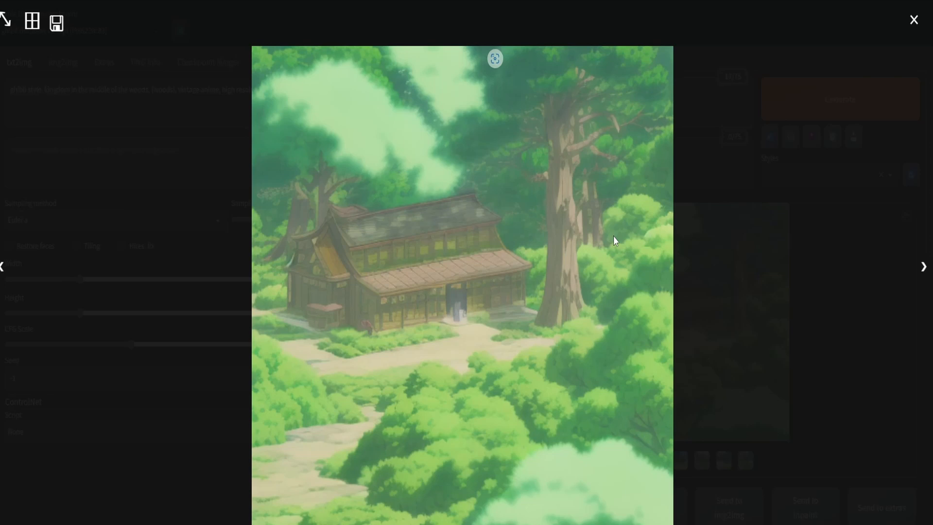
- Browse the generated forest house images and the combined grid at full size, and close the viewer
key(Right)
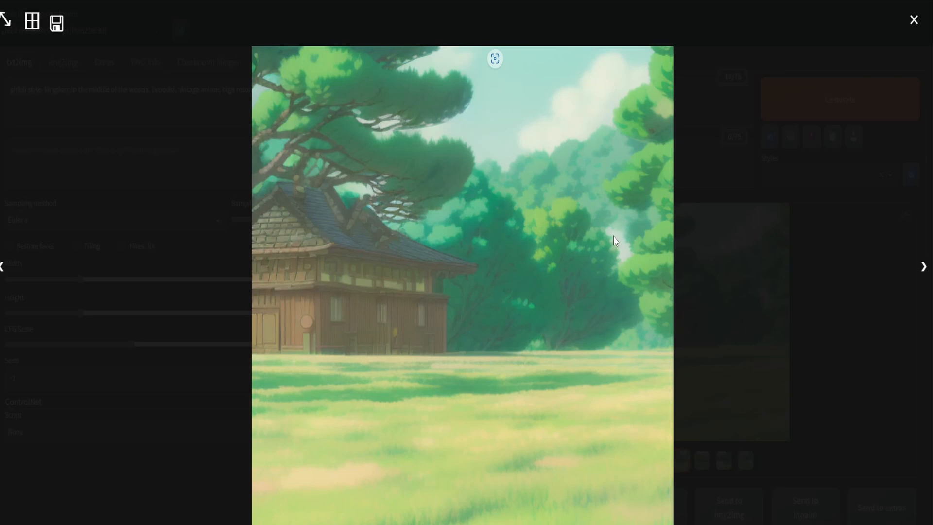
key(Right)
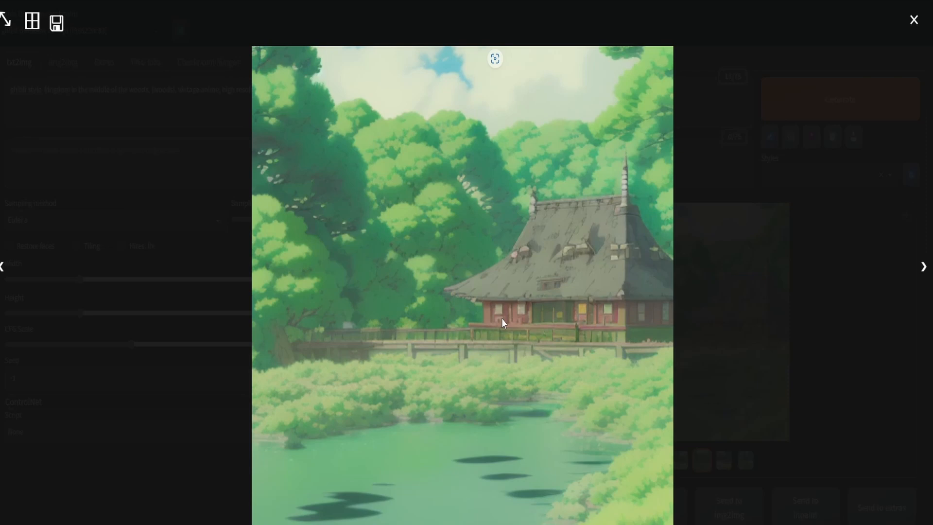
key(Right)
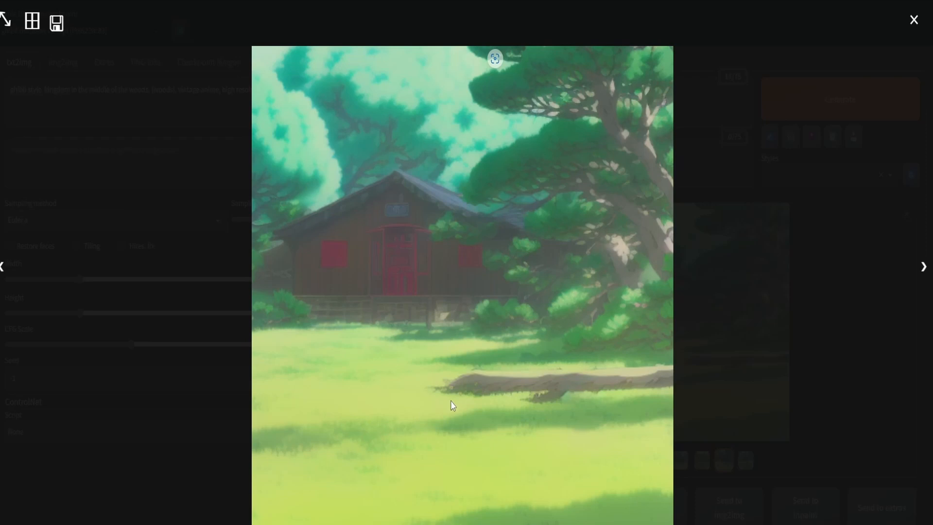
scroll(452, 406, down, 2)
key(Right)
key(Right)
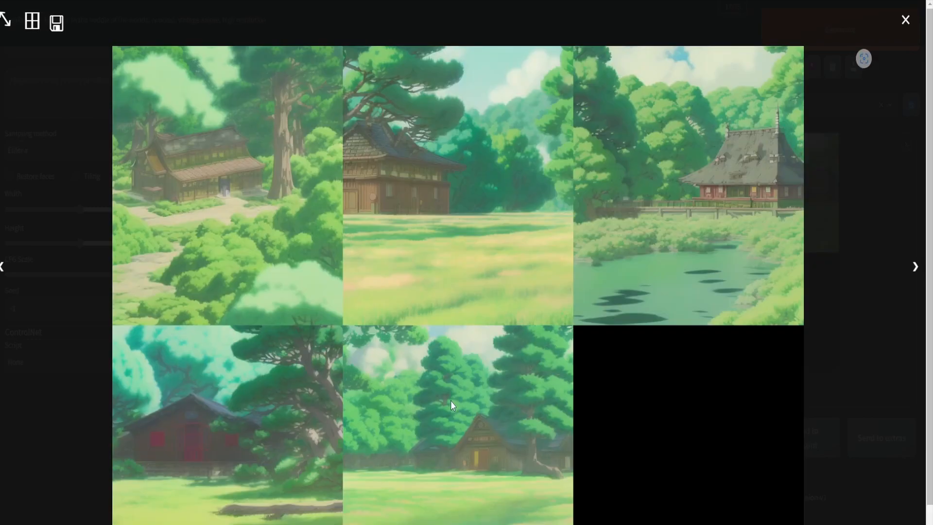
key(Left)
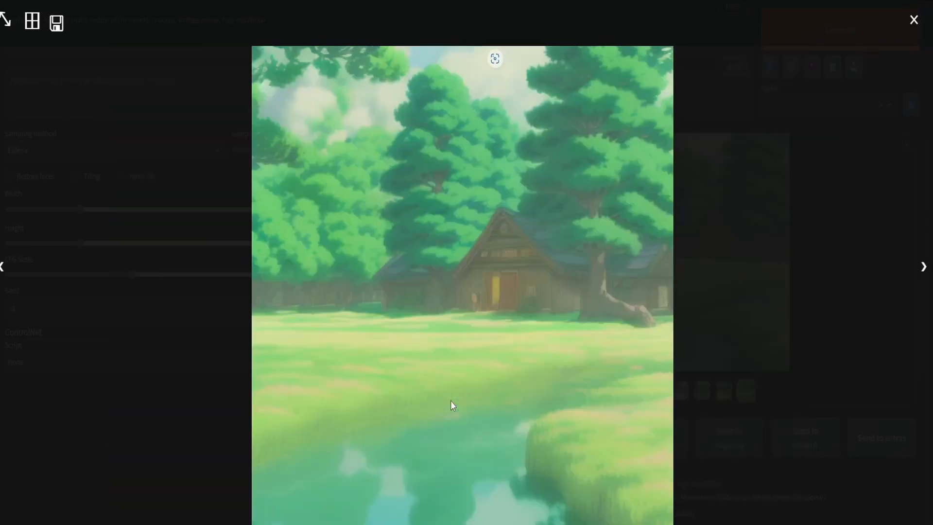
click(136, 441)
- Set the negative prompt to "blurry, noisy, out of focus, out of frame, (low resolution)" and emphasize "((high resolution))" in the prompt
scroll(245, 238, up, 2)
click(233, 162)
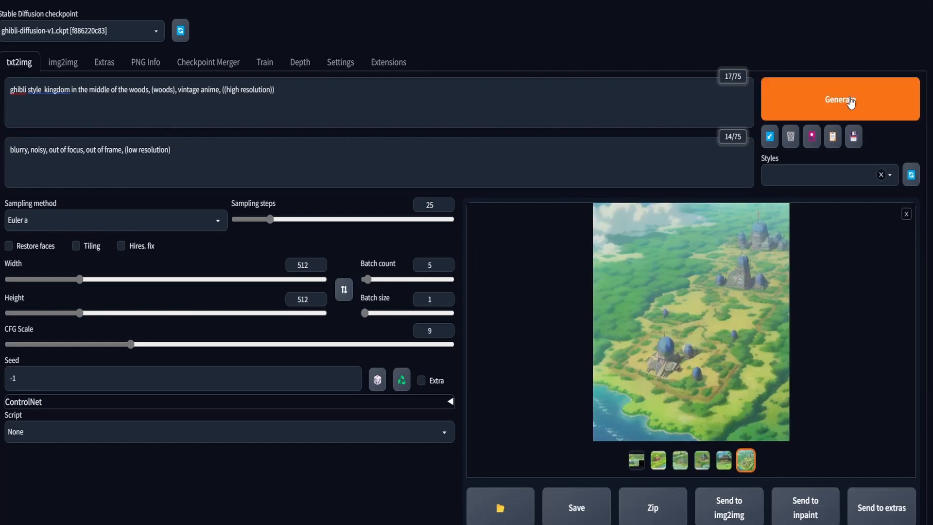
- Open the newly generated kingdom images at full size and browse through them
click(723, 303)
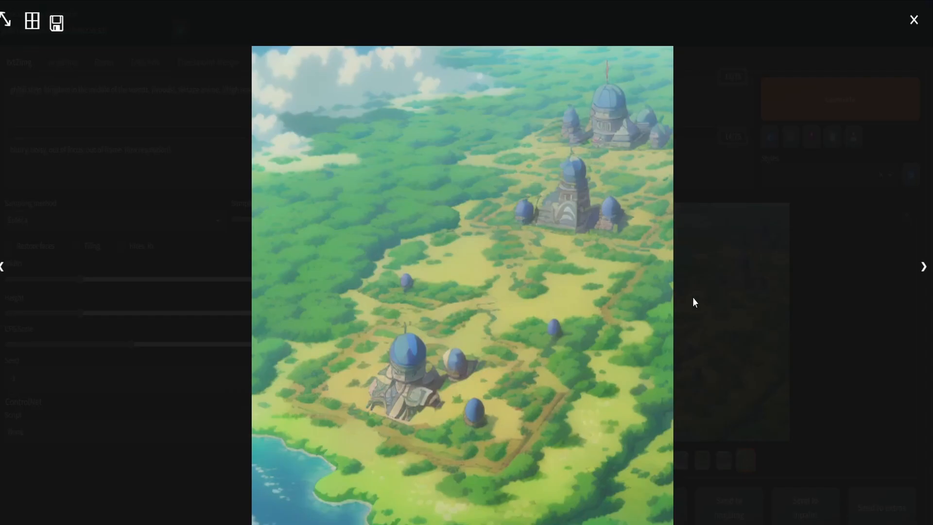
key(Right)
key(Right)
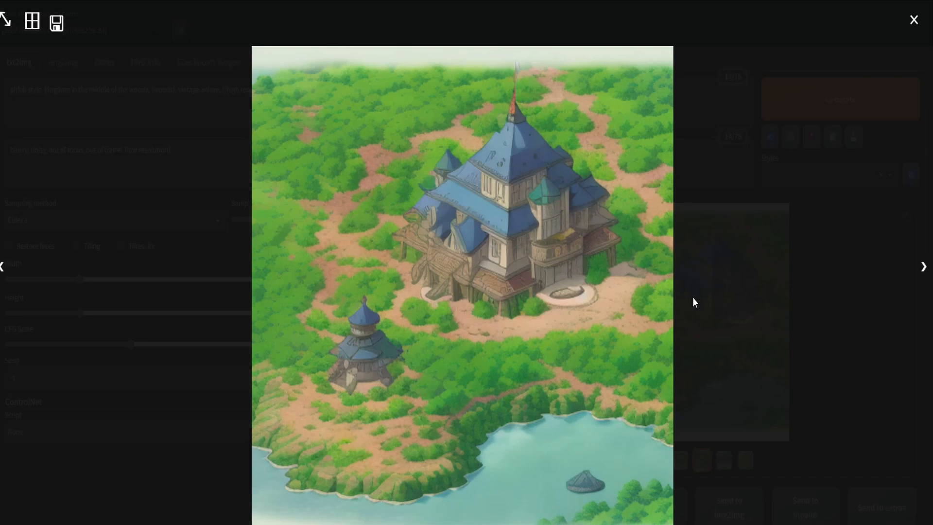
- Browse through the remaining generated kingdom and forest house images at full size and close the viewer
key(Right)
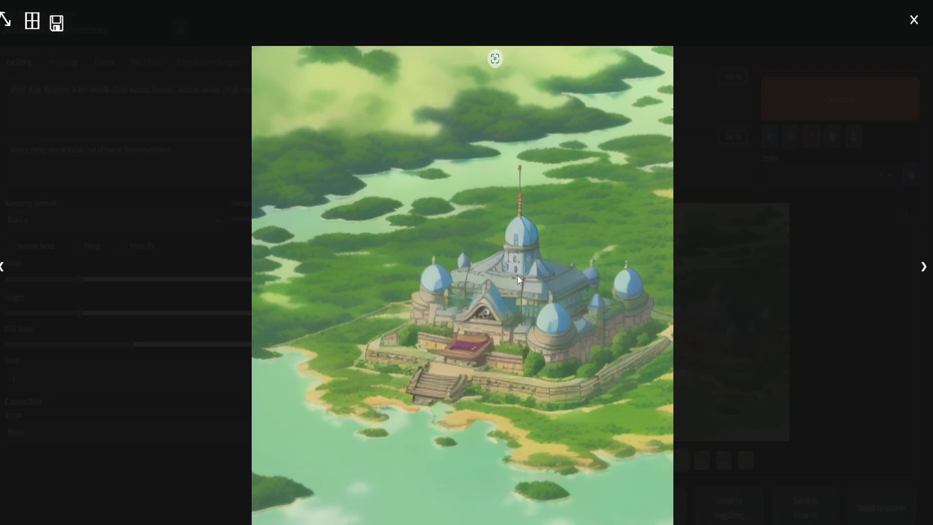
key(Right)
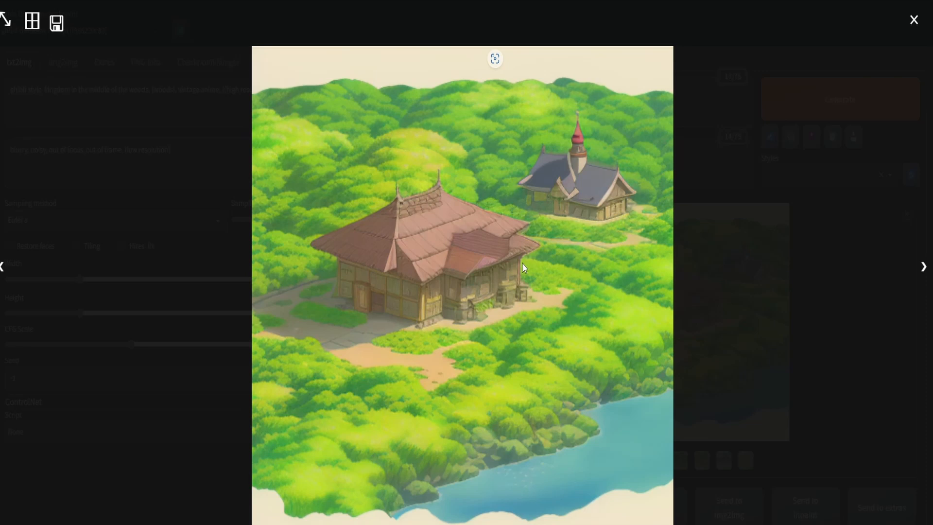
key(Right)
key(Right)
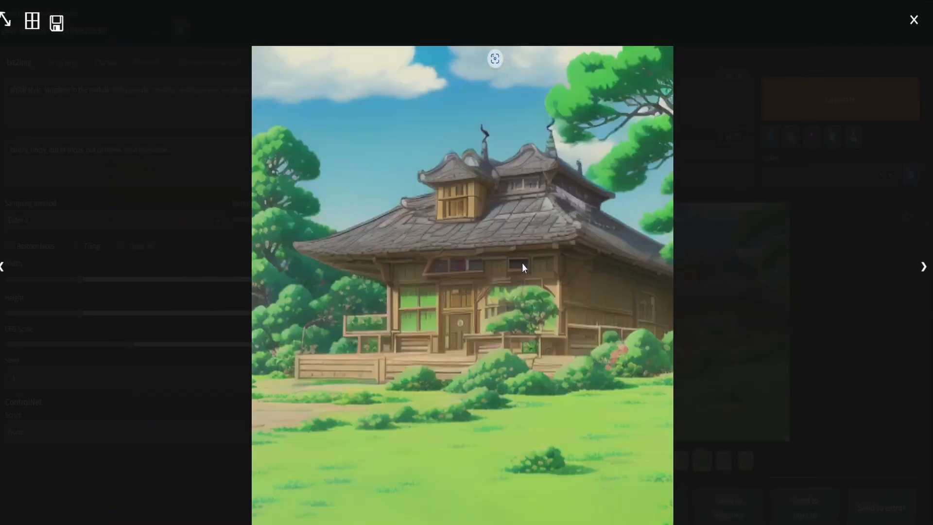
key(Right)
key(Right)
key(Right)
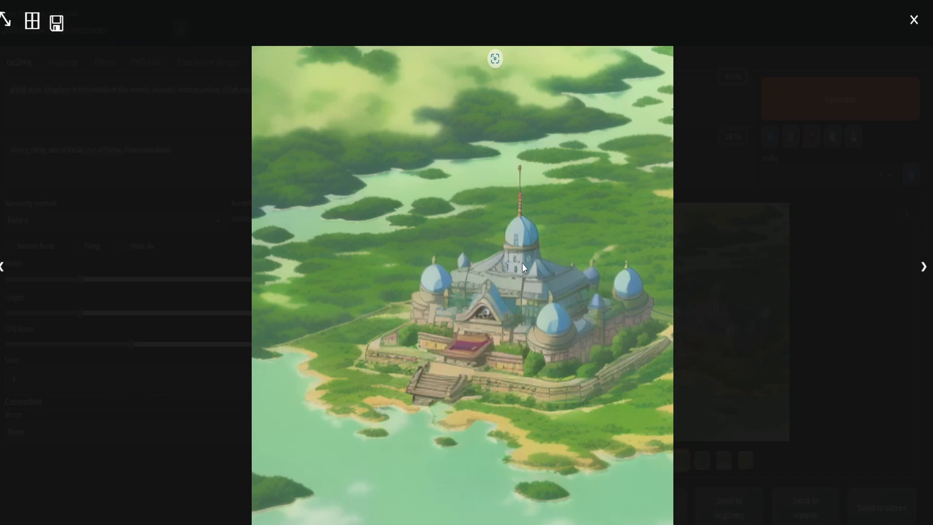
click(161, 461)
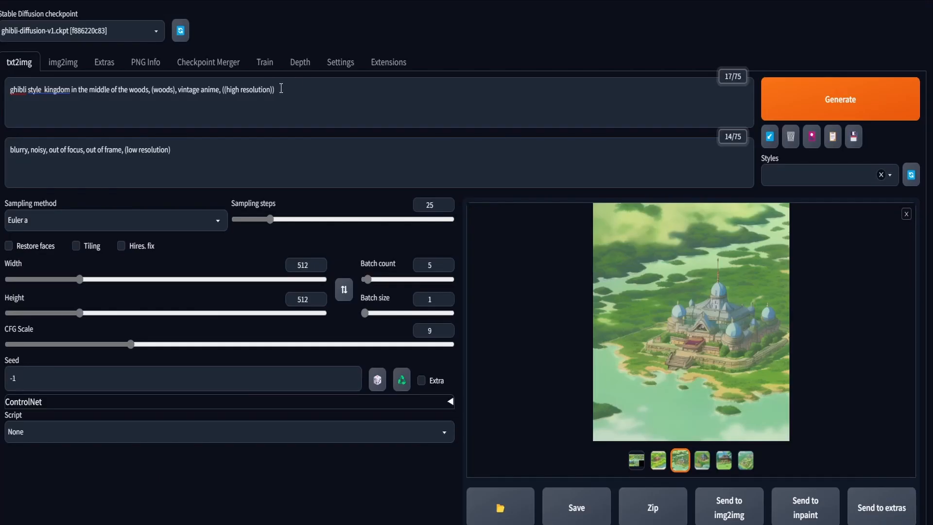
- Reuse the seed of the selected domed castle image for further generations
click(220, 91)
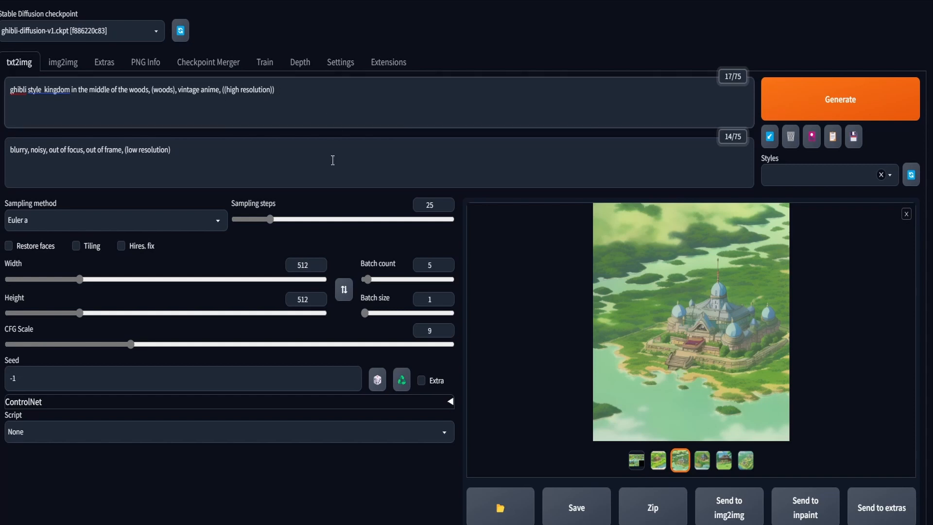
click(244, 153)
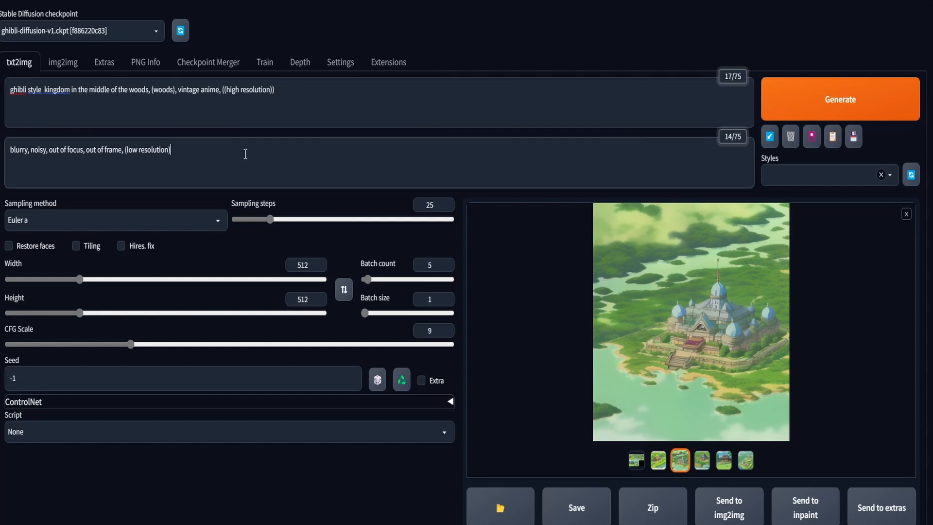
scroll(627, 492, down, 2)
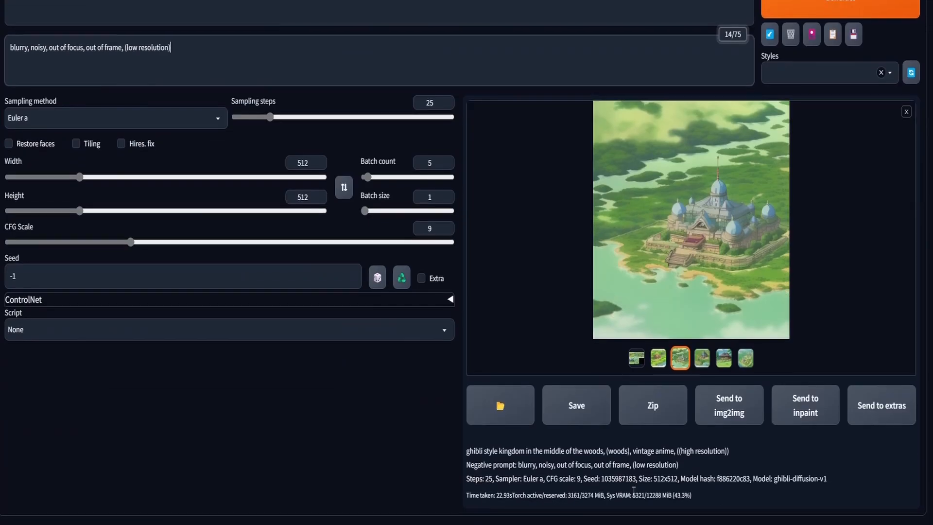
click(401, 276)
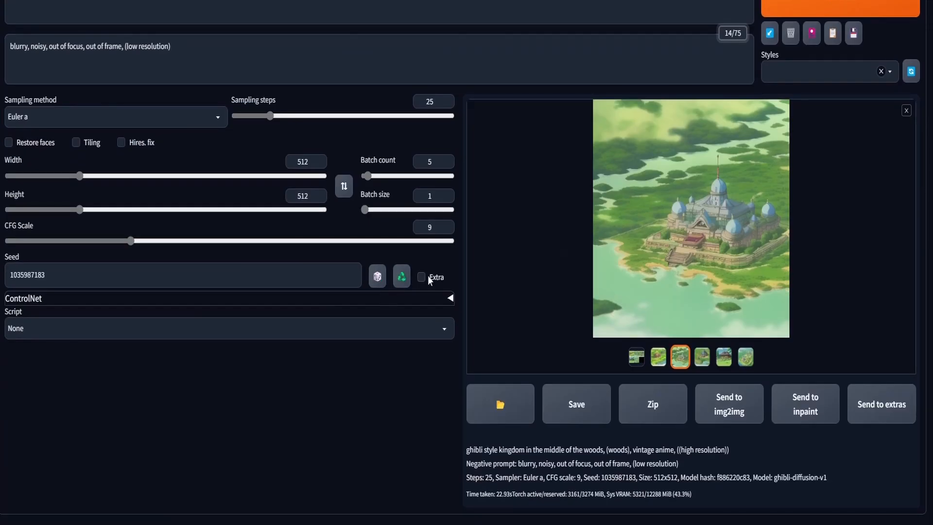
- Compare the red-roofed house image with the following castle images at full size and close the viewer
scroll(428, 276, up, 2)
click(658, 462)
click(633, 338)
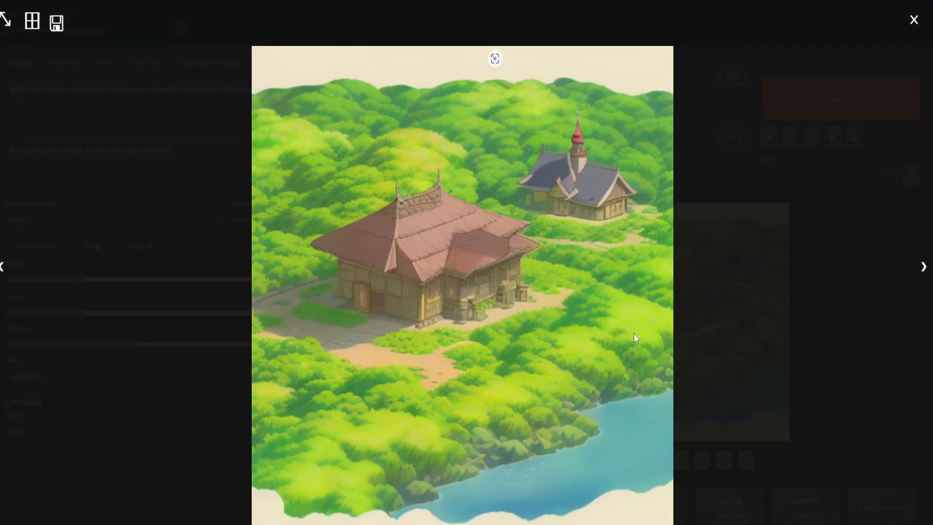
click(218, 425)
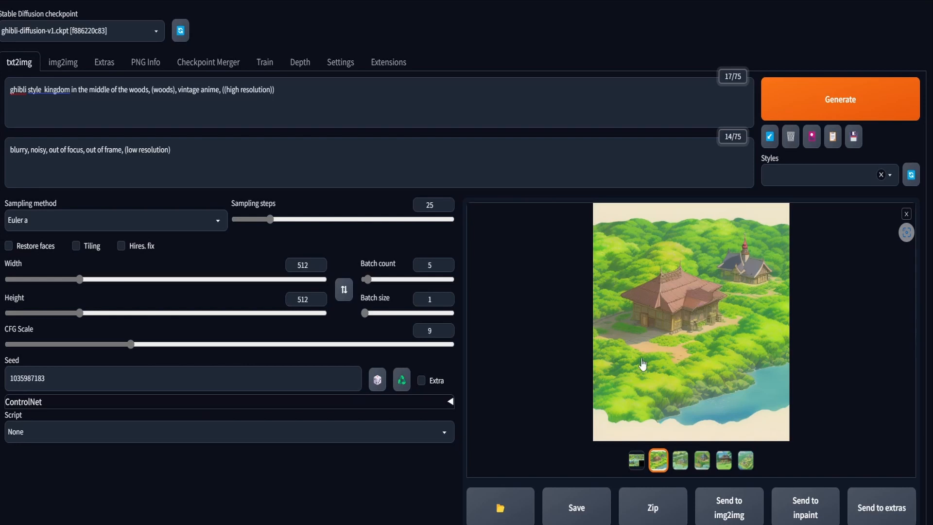
click(661, 318)
key(Right)
key(Right)
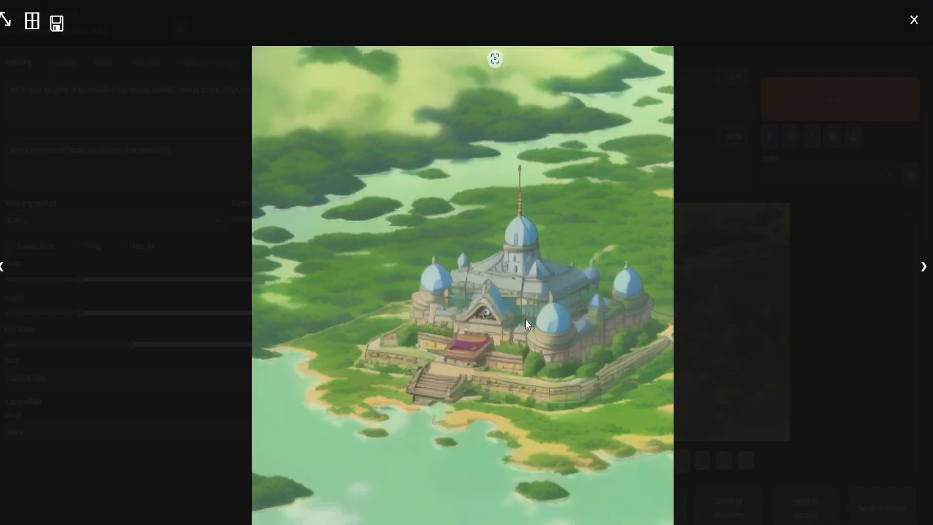
click(718, 296)
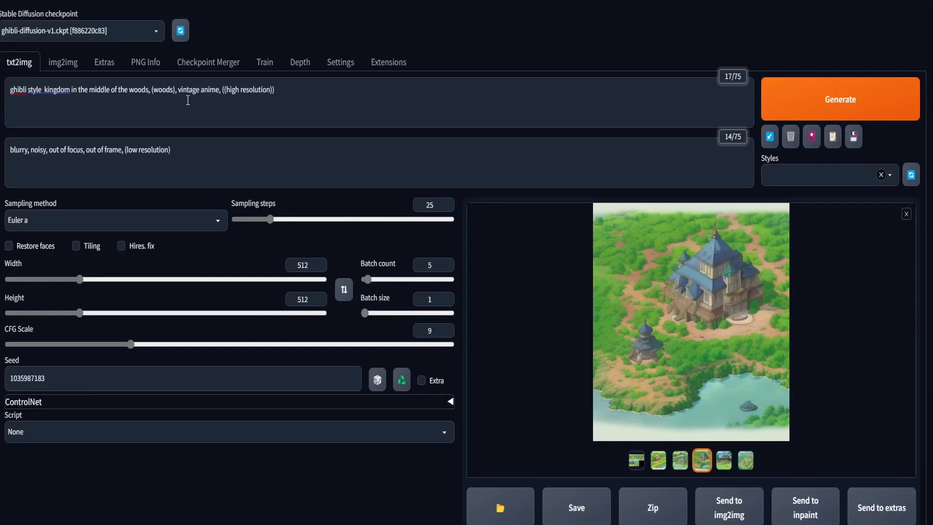
- Switch to img2img and paste the copied alpine village photo as the source image
click(63, 63)
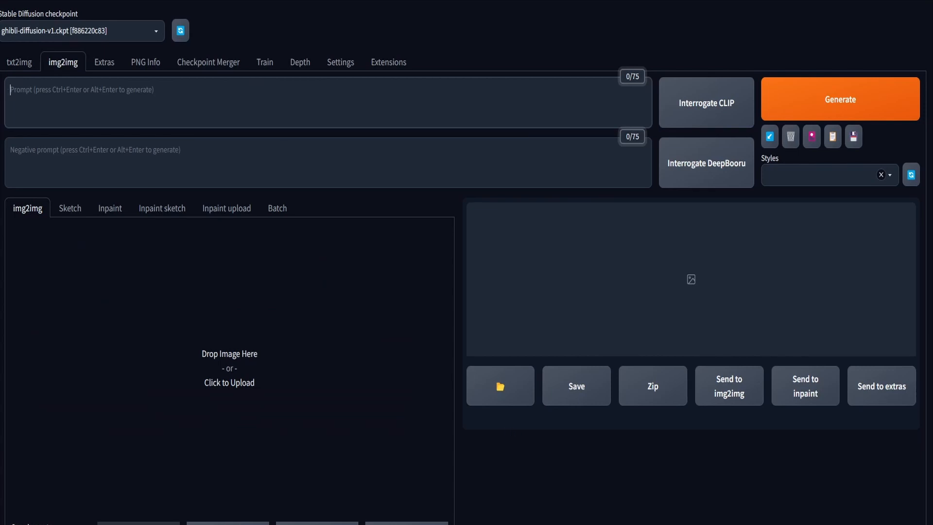
key(ctrl+v)
scroll(331, 360, down, 4)
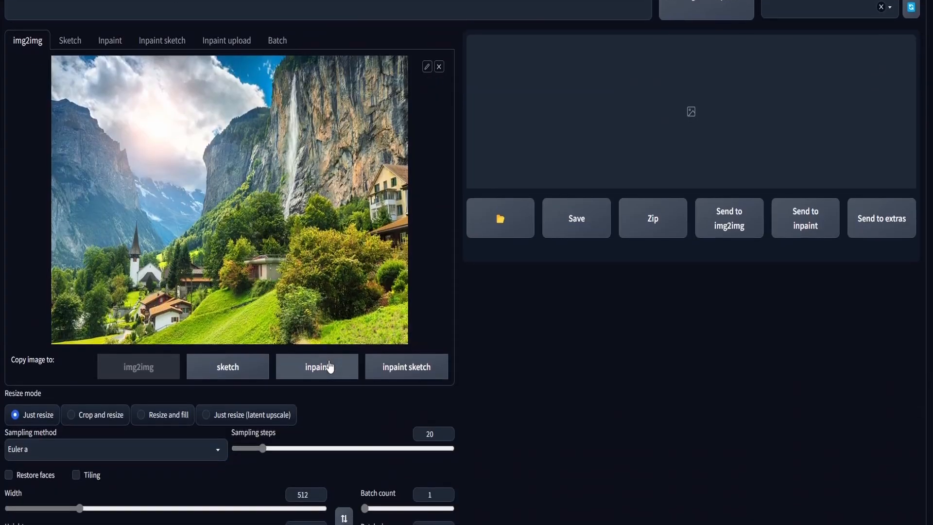
scroll(329, 367, up, 4)
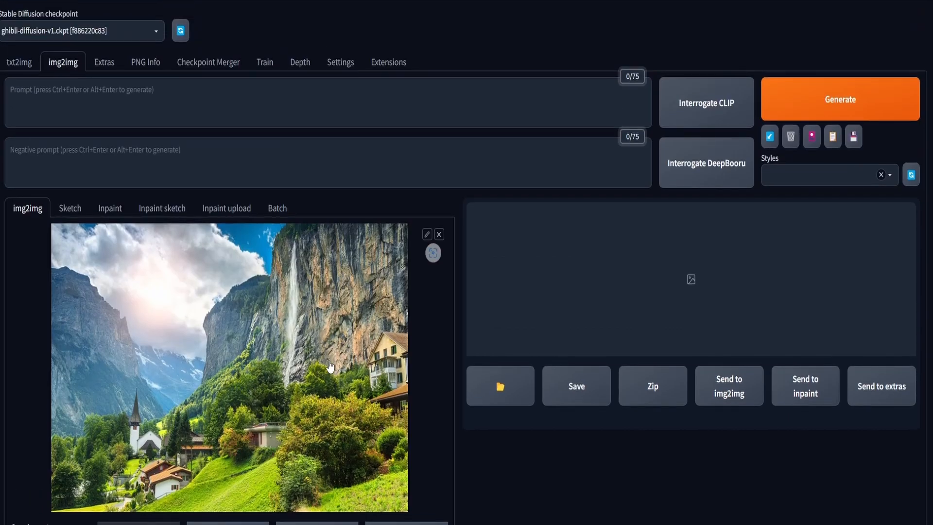
- Expand the ControlNet settings for img2img and enable Control Model - 0
scroll(329, 365, down, 2)
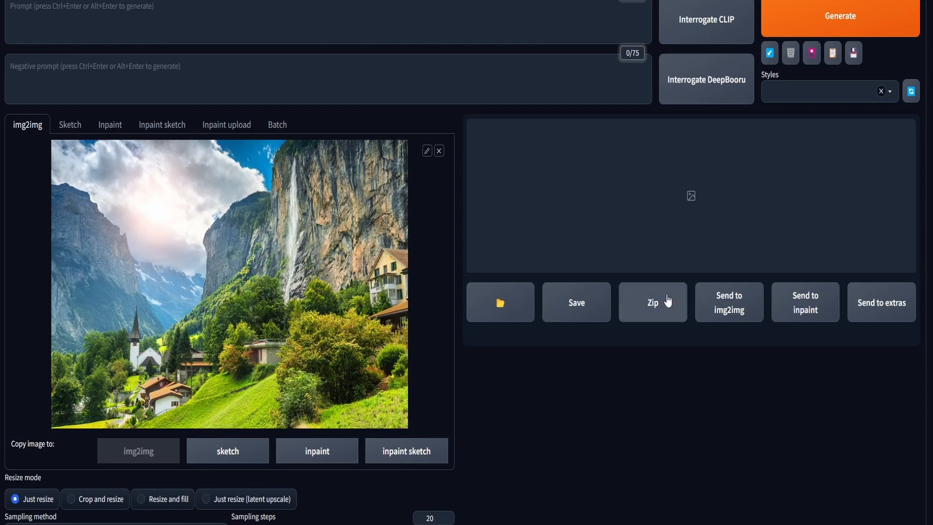
scroll(646, 302, down, 3)
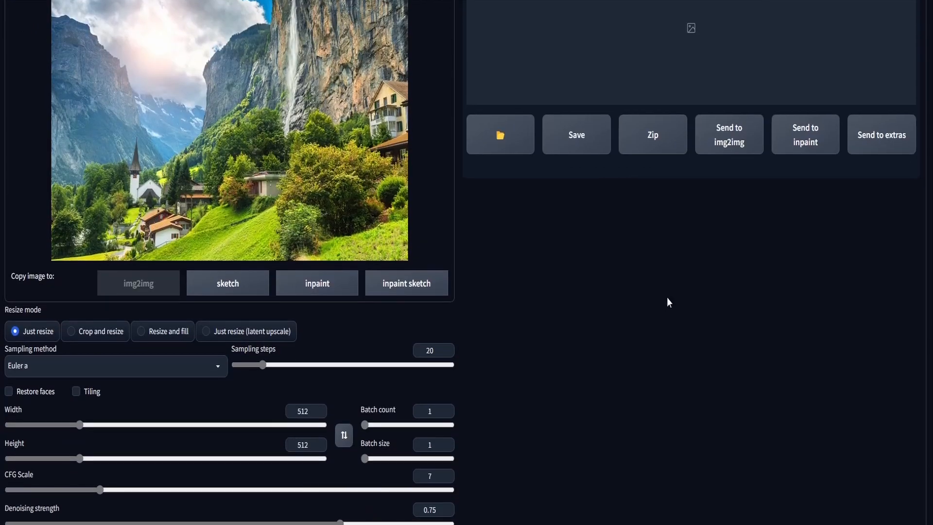
scroll(667, 298, down, 2)
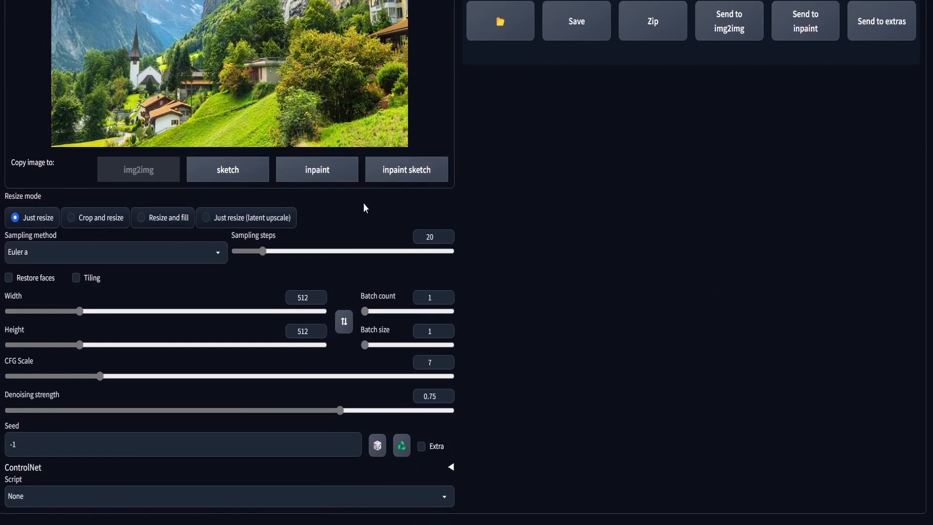
click(452, 467)
scroll(537, 379, down, 4)
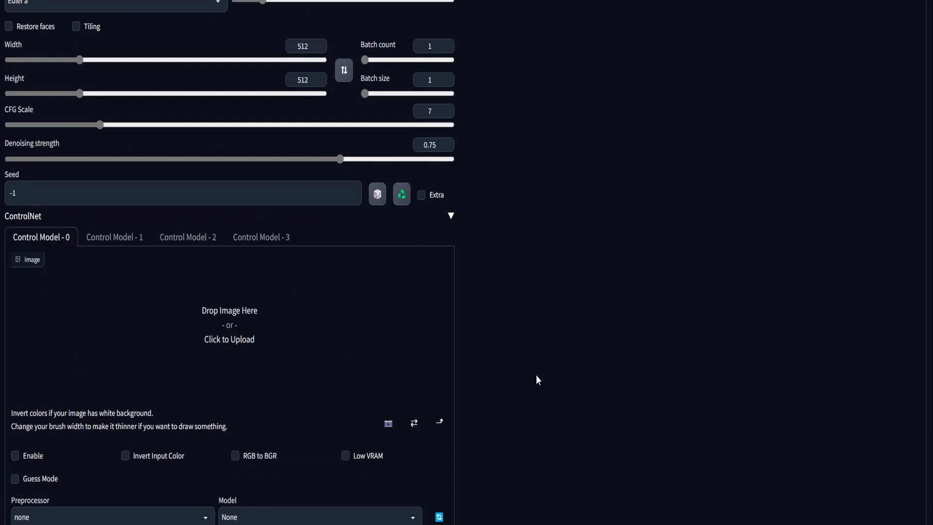
scroll(539, 364, down, 1)
scroll(550, 342, up, 10)
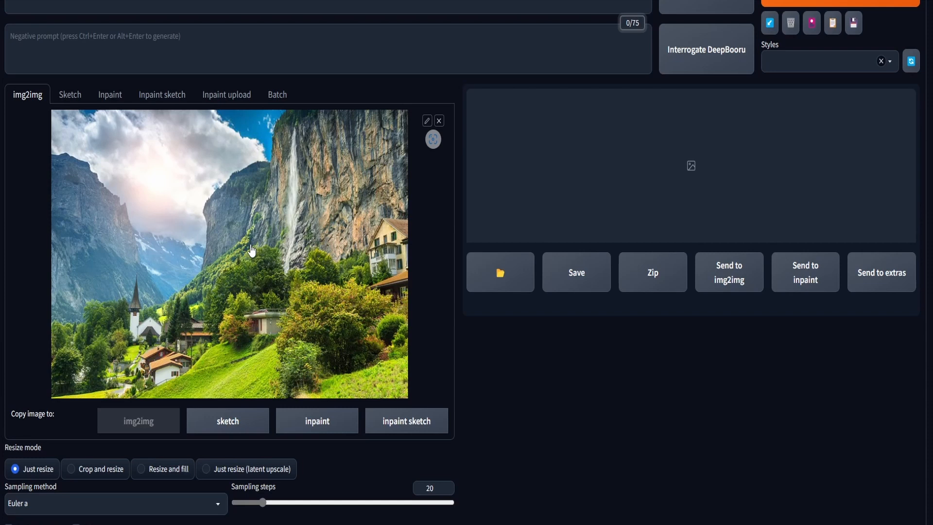
scroll(251, 251, down, 12)
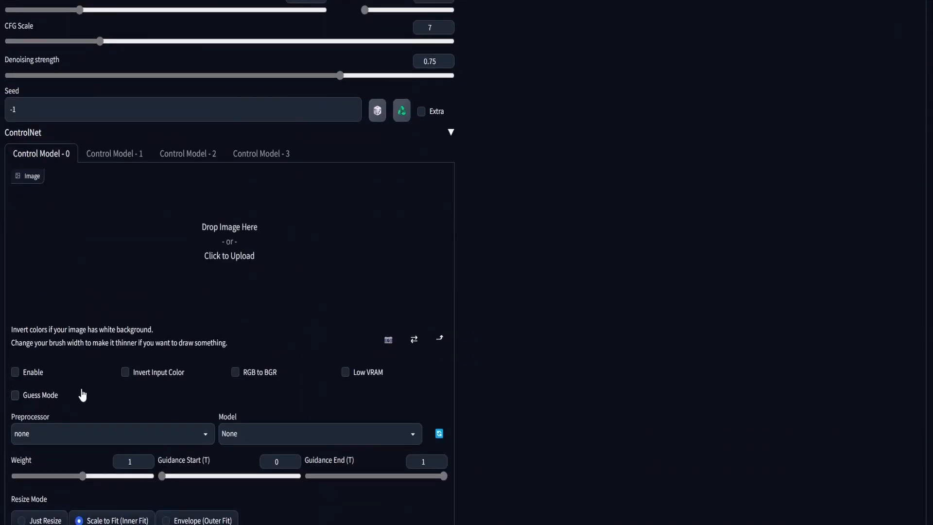
click(16, 374)
- Set the ControlNet preprocessor to depth_leres and its model to control_sd15_depth
click(85, 434)
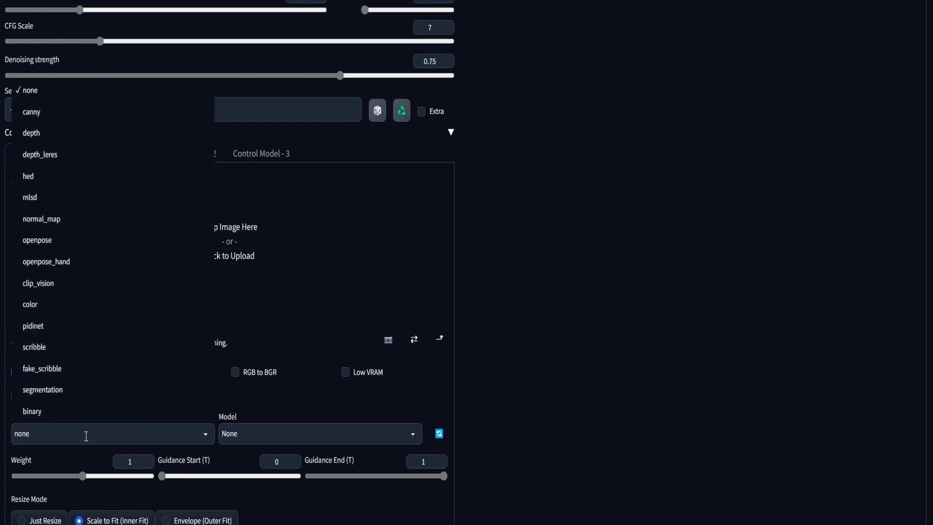
click(74, 141)
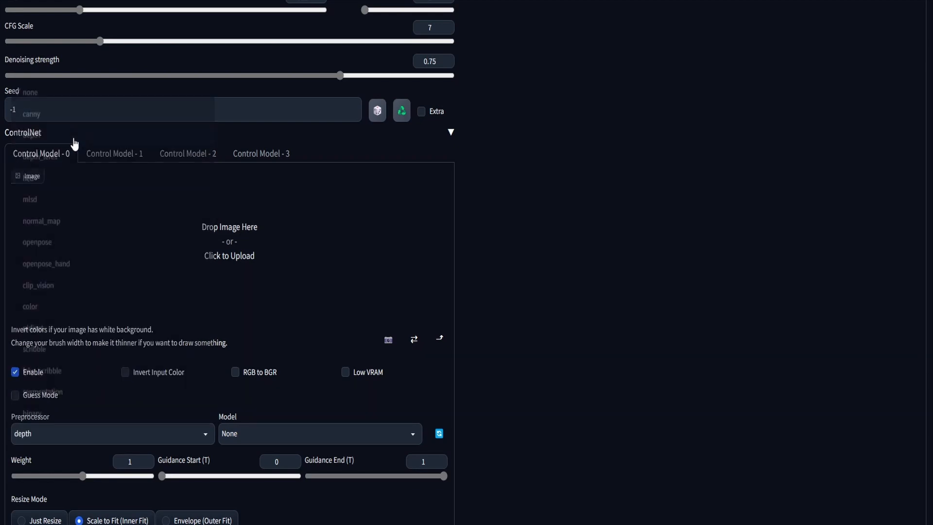
click(85, 437)
click(89, 155)
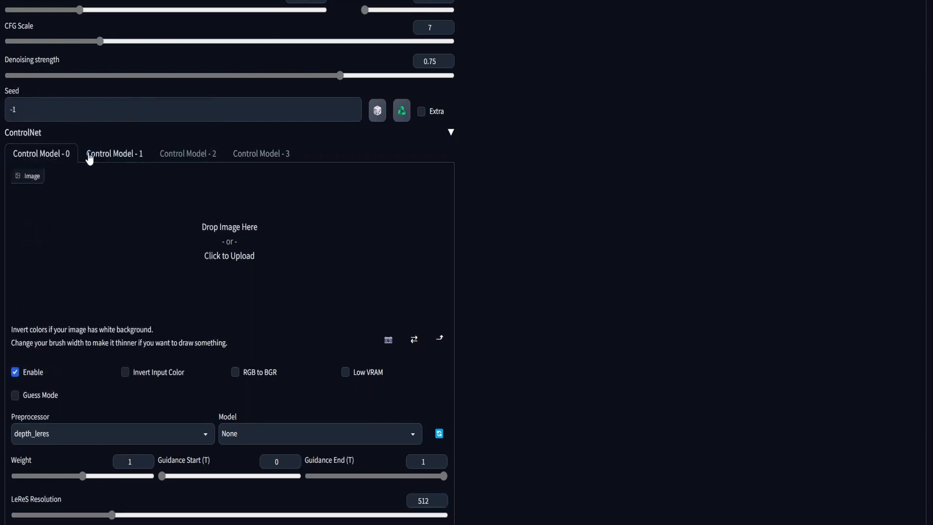
click(253, 439)
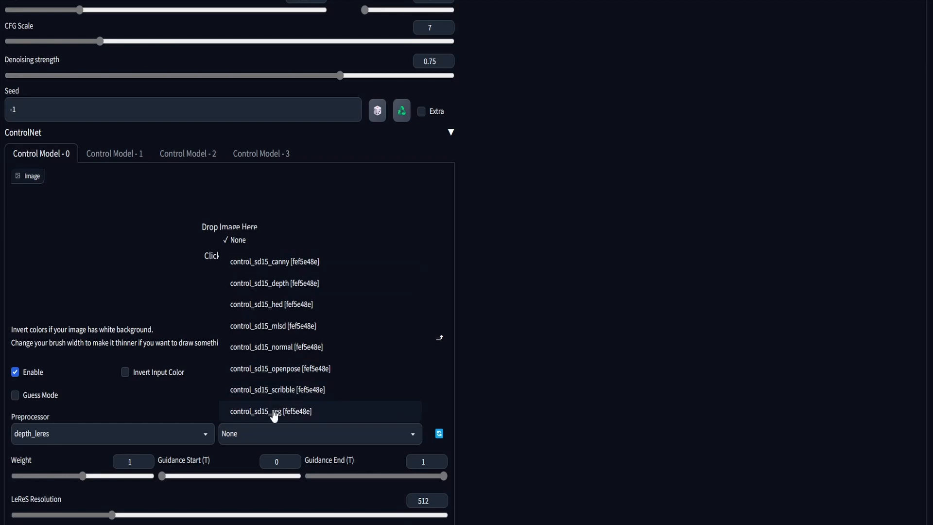
click(287, 284)
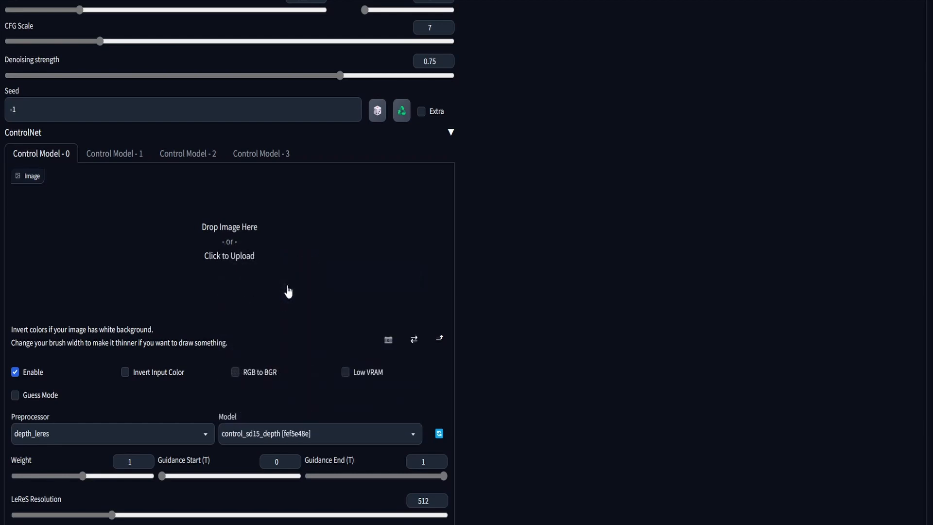
- Enter "ghibli style village , anime" as the img2img prompt
scroll(285, 233, up, 15)
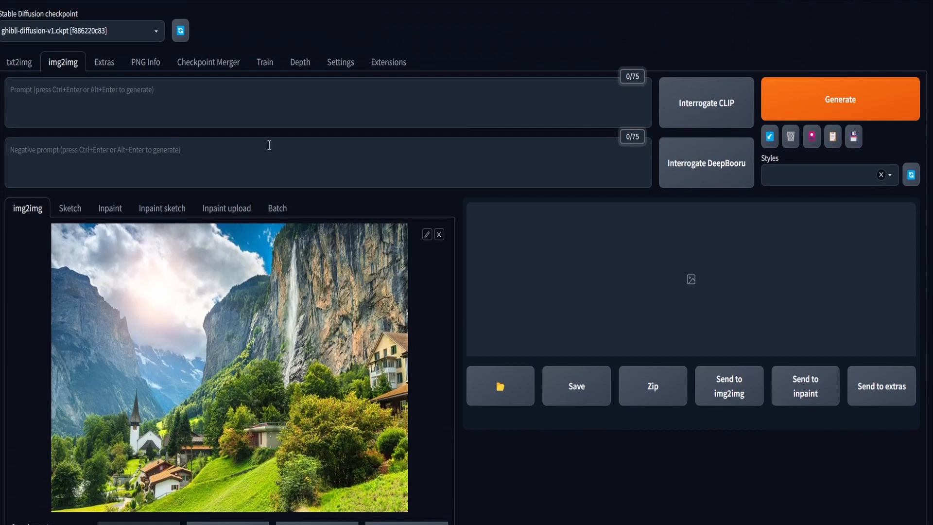
click(259, 116)
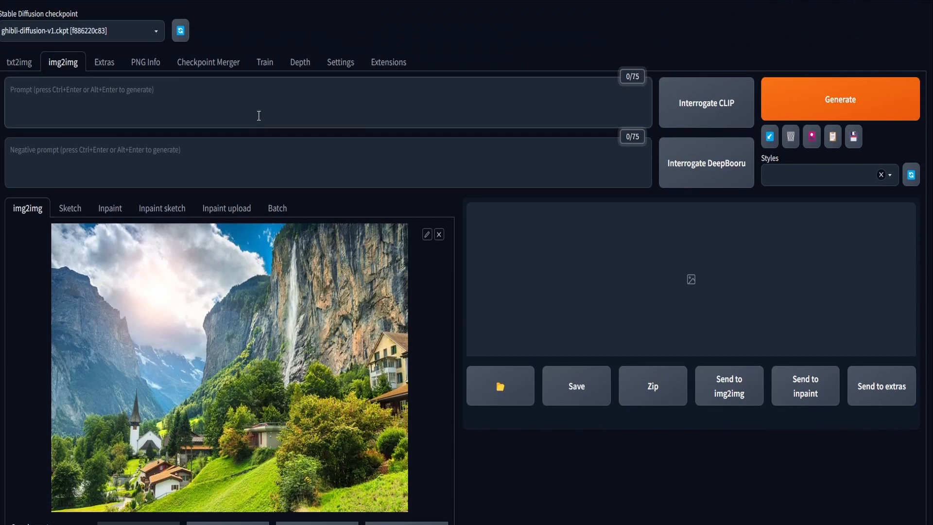
text(gi)
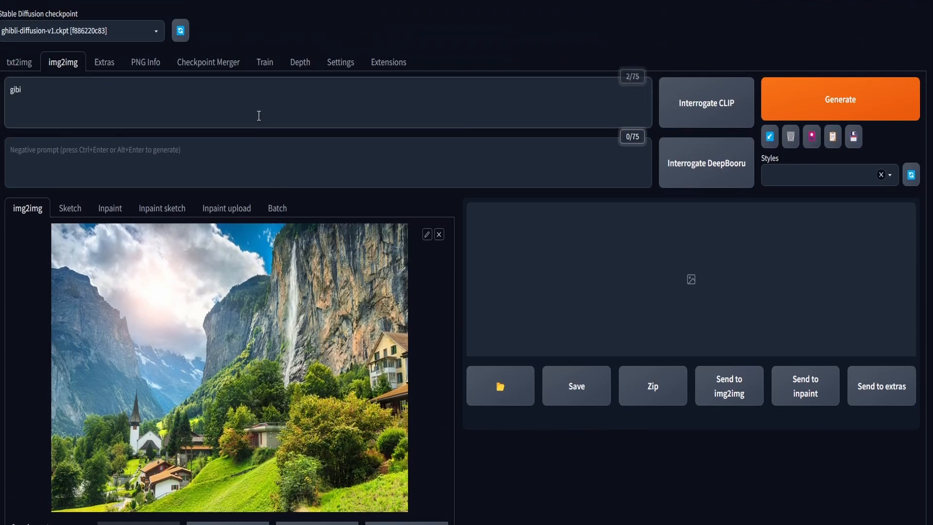
click(227, 177)
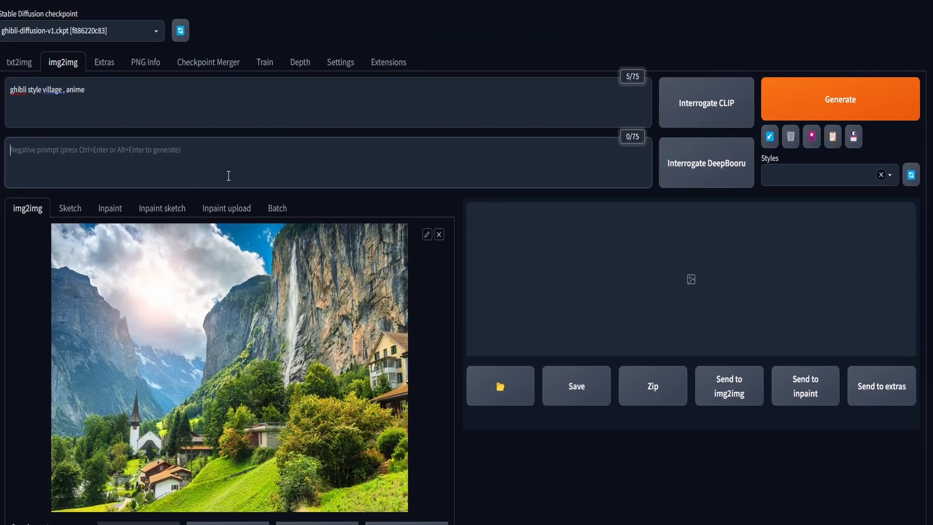
- Set the CFG scale to 9 and the batch count to 5 for img2img
scroll(228, 176, down, 2)
scroll(122, 199, up, 2)
scroll(483, 252, down, 8)
click(446, 305)
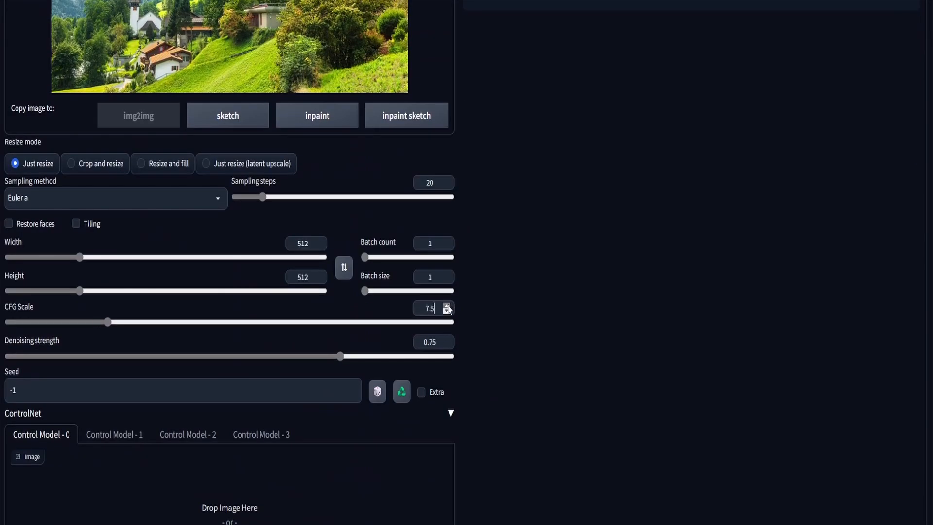
click(446, 306)
click(446, 306)
click(446, 305)
click(446, 241)
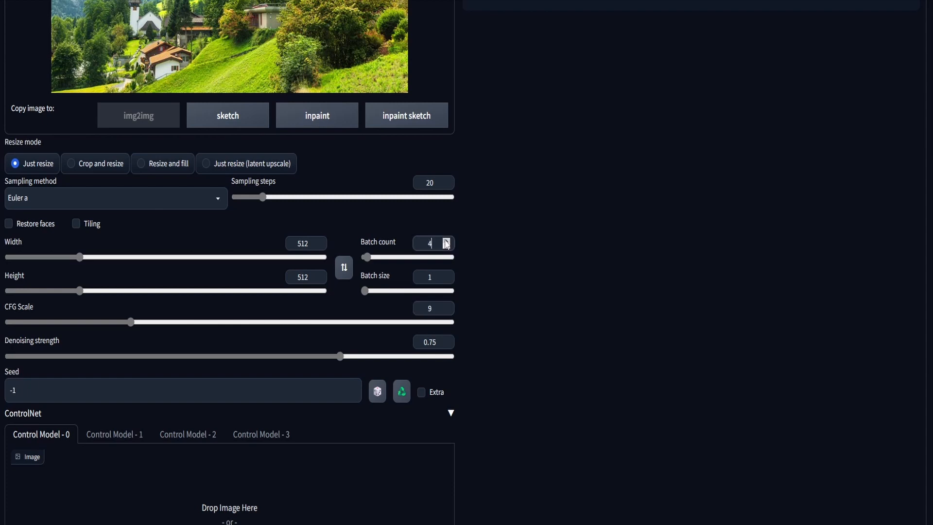
- Raise the img2img sampling steps to 25
scroll(476, 245, up, 3)
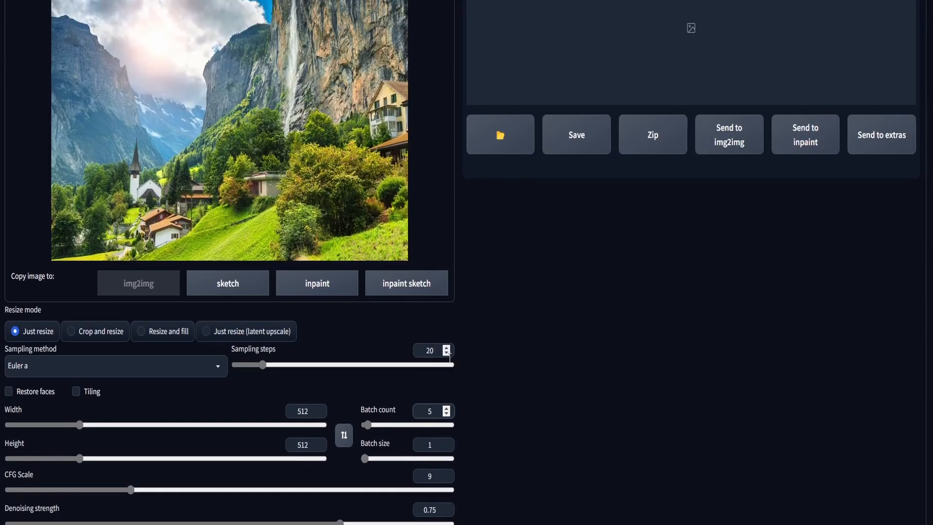
click(447, 348)
click(447, 348)
click(447, 347)
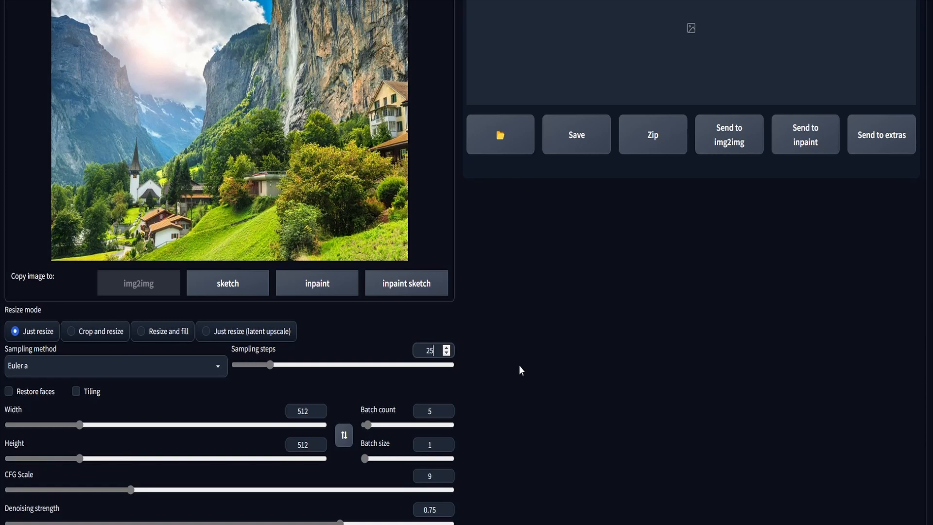
- Generate the img2img batch of Ghibli village images and browse the results at full size
scroll(519, 365, up, 5)
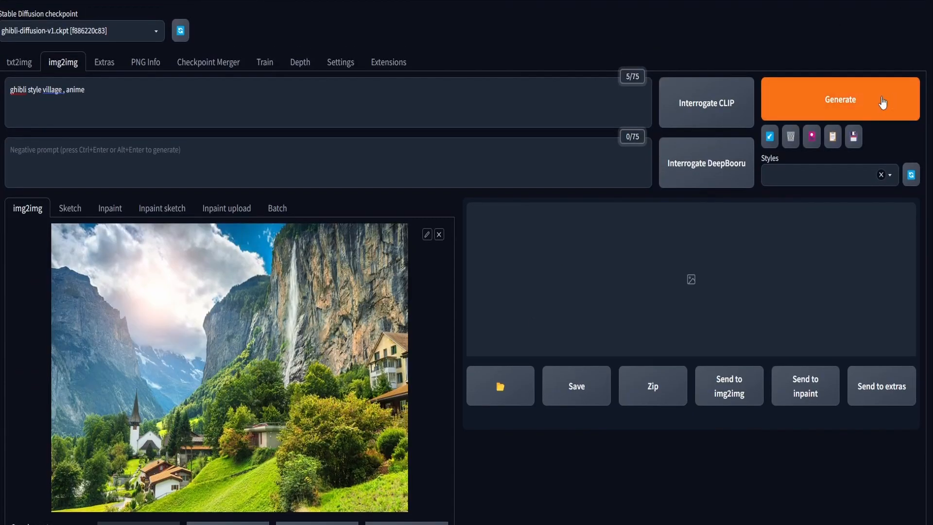
click(882, 103)
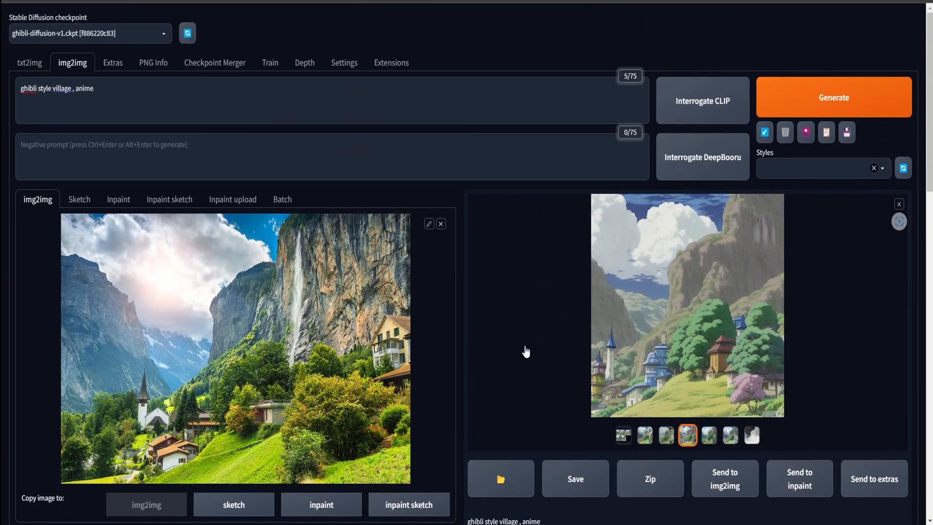
click(644, 435)
click(642, 330)
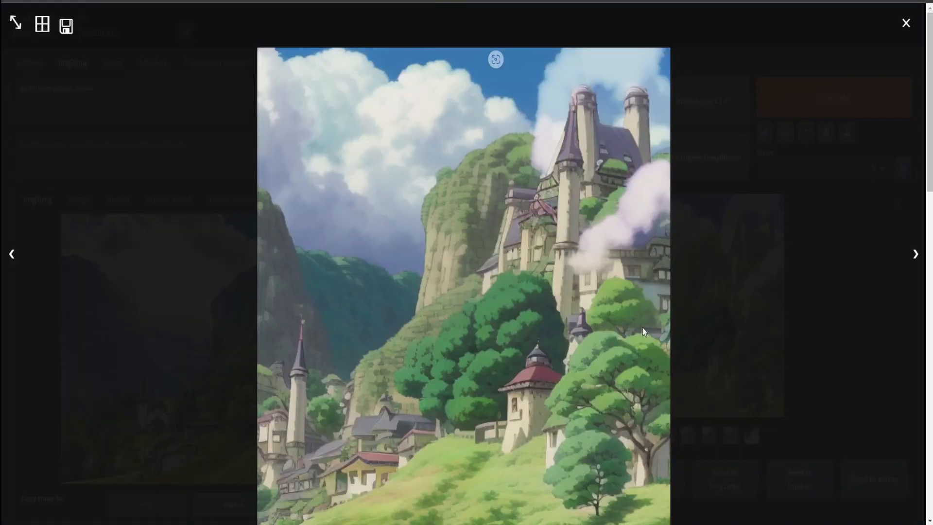
key(Right)
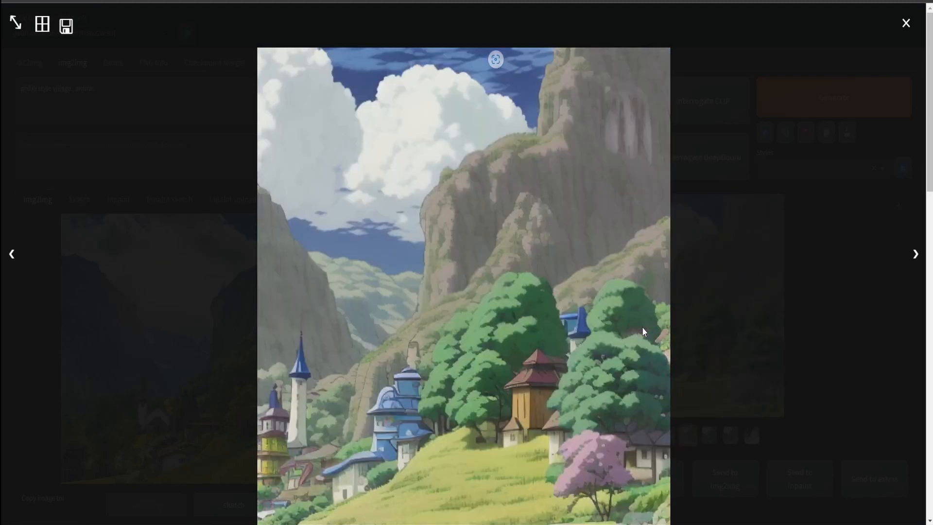
key(Right)
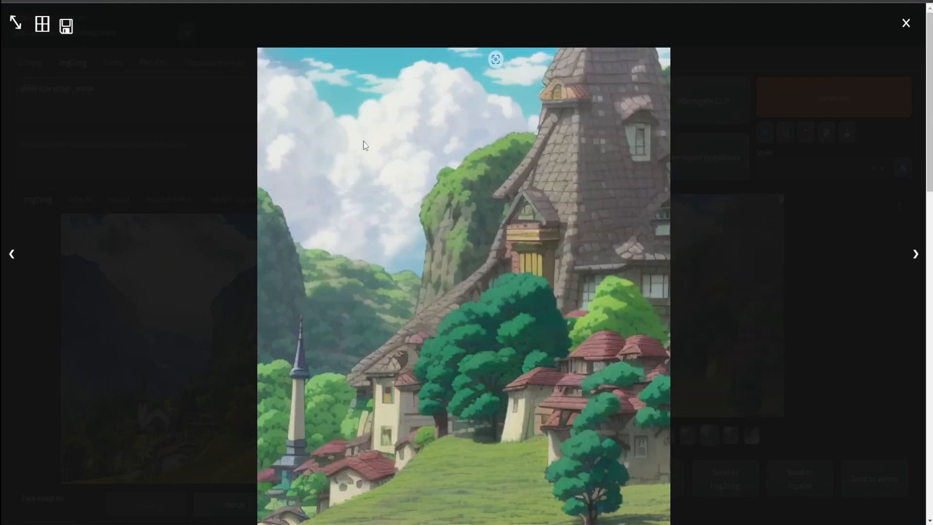
click(831, 339)
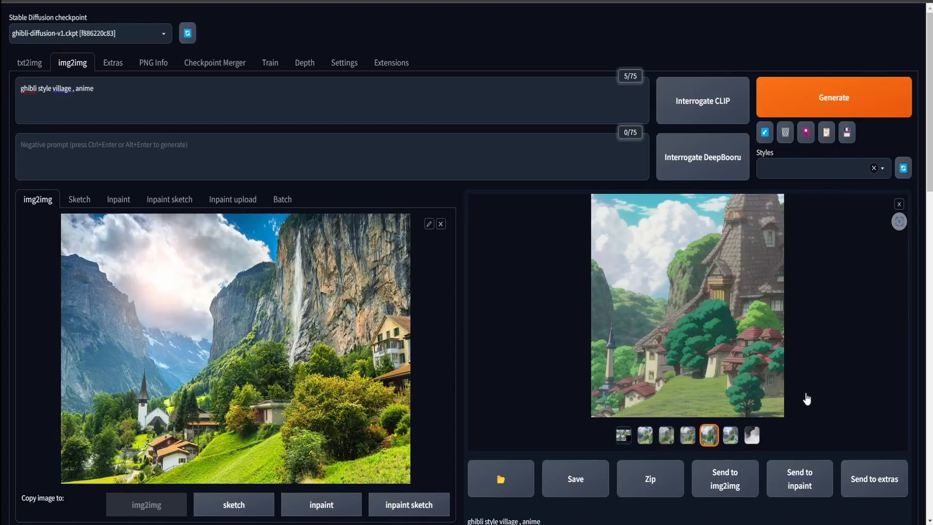
- Copy the seed number from the selected fourth village result's generation info
scroll(632, 221, down, 6)
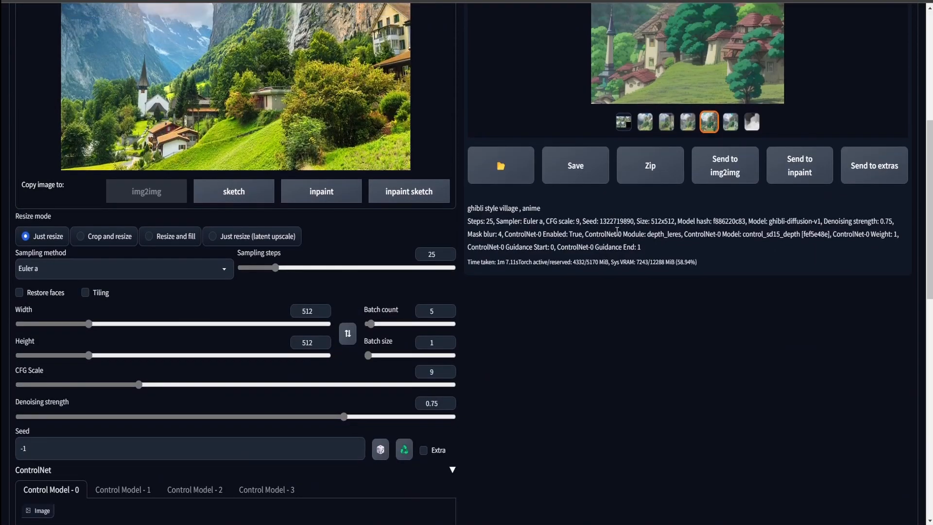
triple_click(611, 222)
drag(635, 222, 631, 222)
double_click(605, 222)
key(ctrl+c)
scroll(716, 280, up, 6)
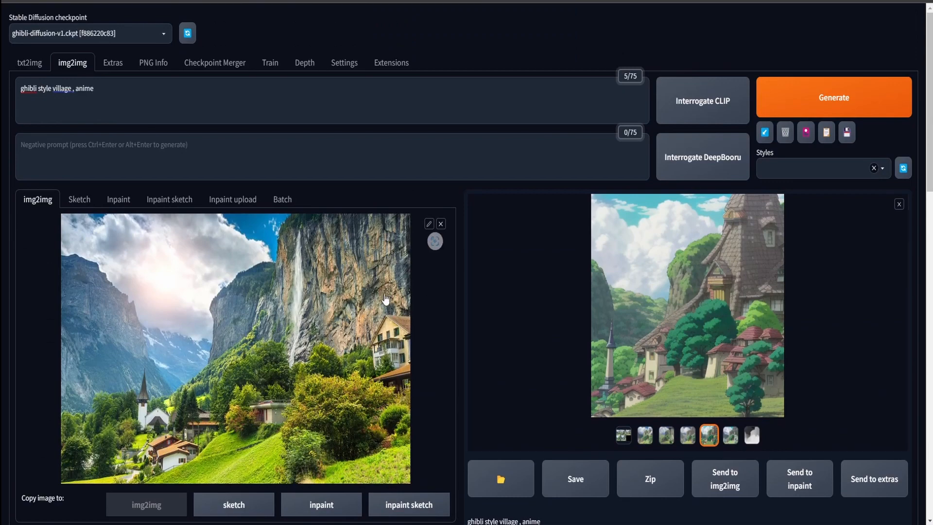
- Load the source valley photo into ControlNet's Control Model - 1 unit
scroll(384, 296, down, 2)
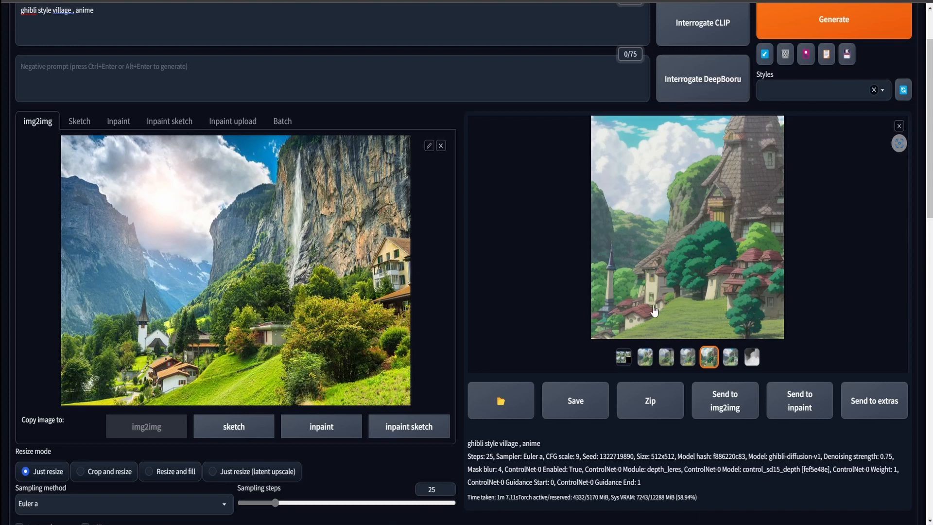
scroll(739, 223, up, 2)
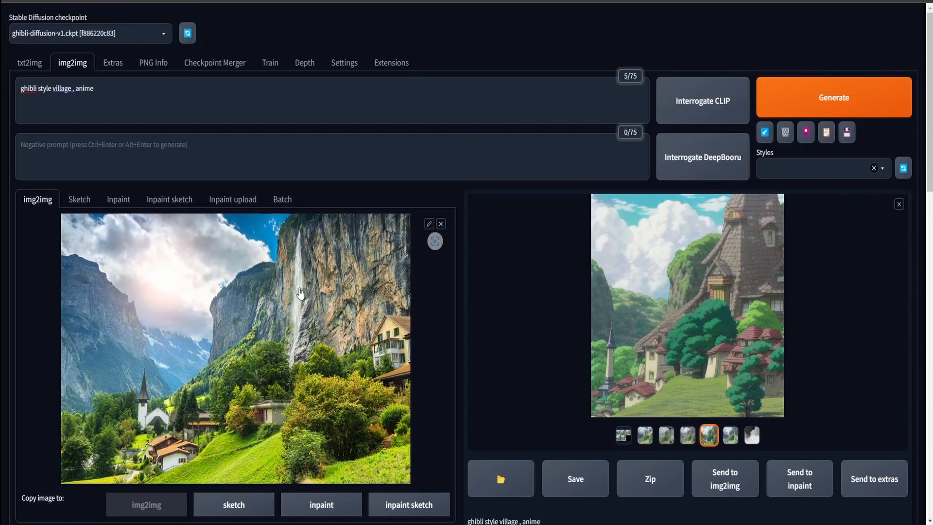
scroll(254, 288, down, 2)
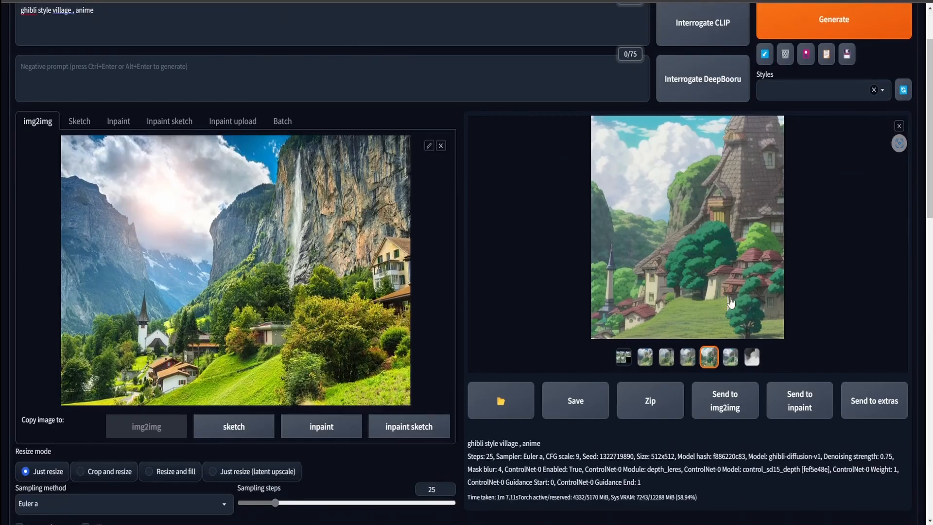
scroll(204, 96, down, 12)
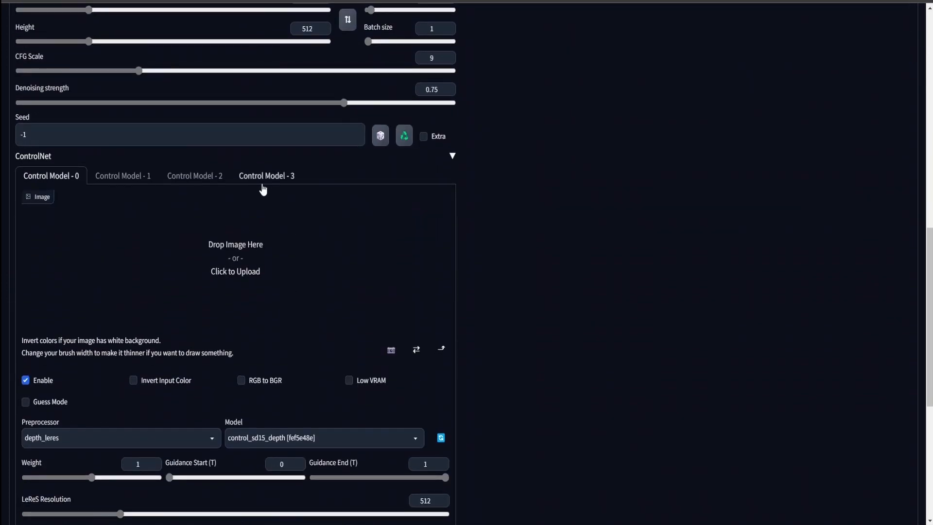
click(132, 180)
click(236, 245)
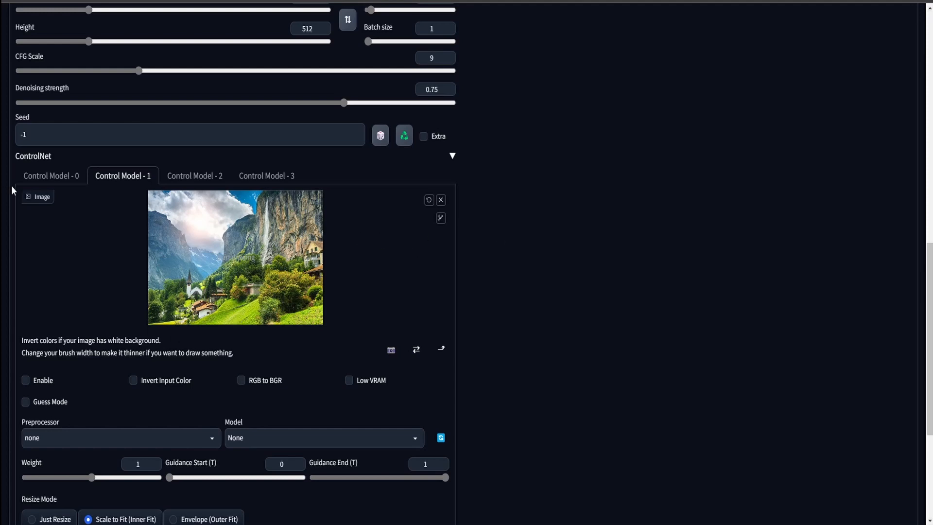
- Check the Control Model - 0 unit's settings and enable the Control Model - 1 unit
click(50, 177)
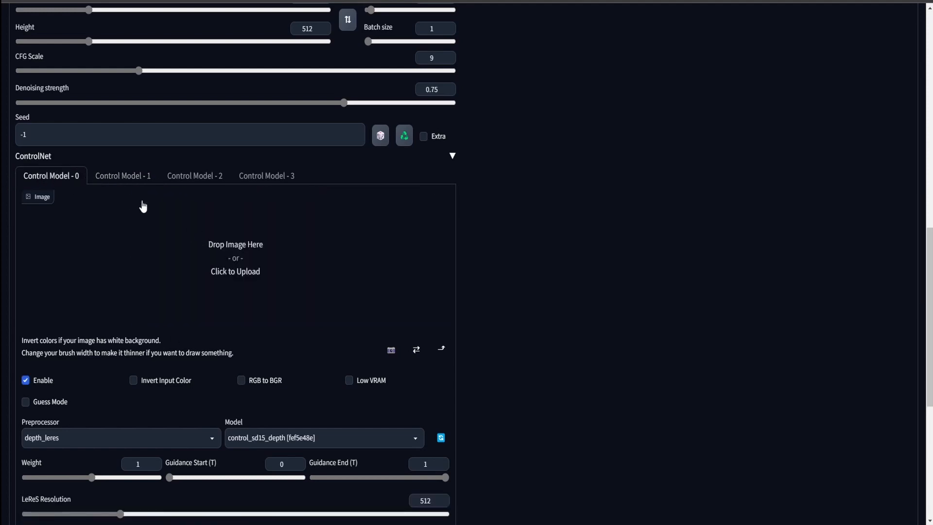
click(96, 181)
click(51, 175)
click(222, 268)
click(25, 380)
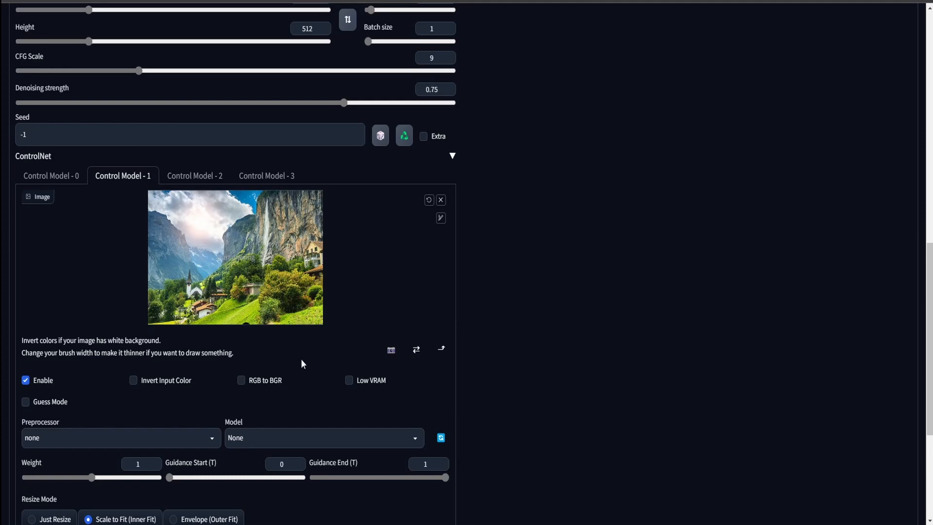
- Set Control Model - 1's preprocessor to hed and its model to control_sd15_hed
click(151, 443)
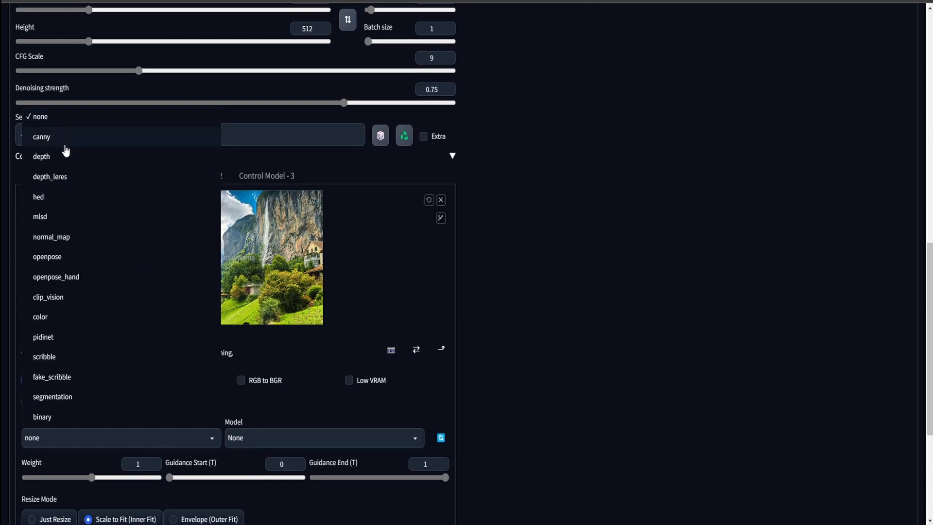
click(63, 197)
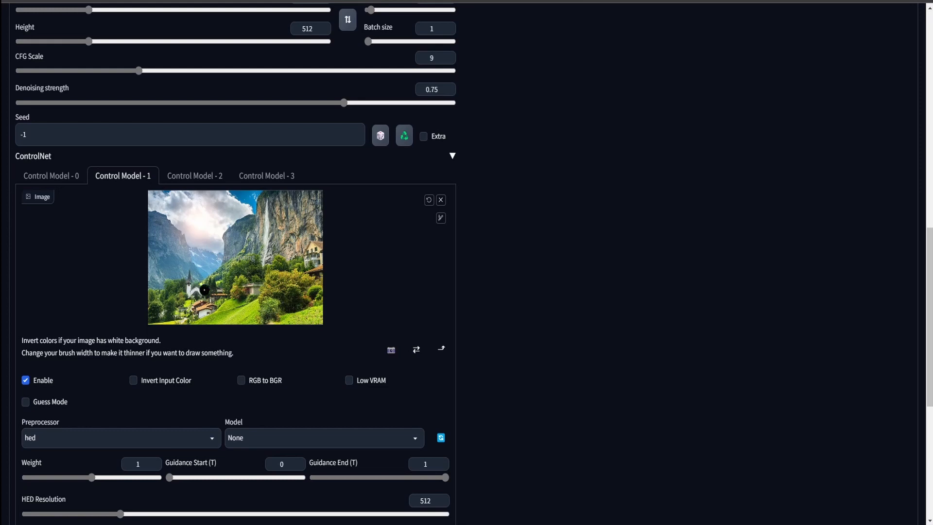
click(244, 431)
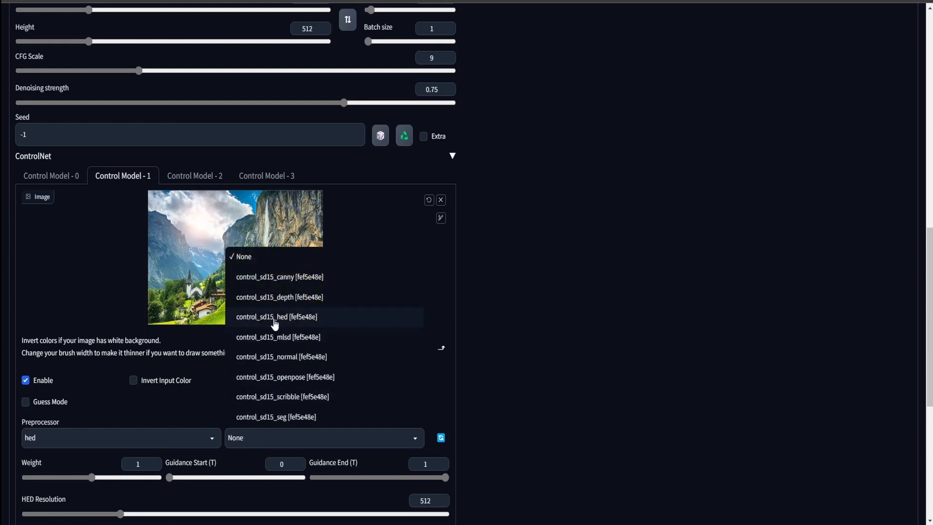
click(285, 322)
- Generate a new village batch using the depth and HED ControlNet units together, and view the third and fourth results enlarged
scroll(313, 292, down, 3)
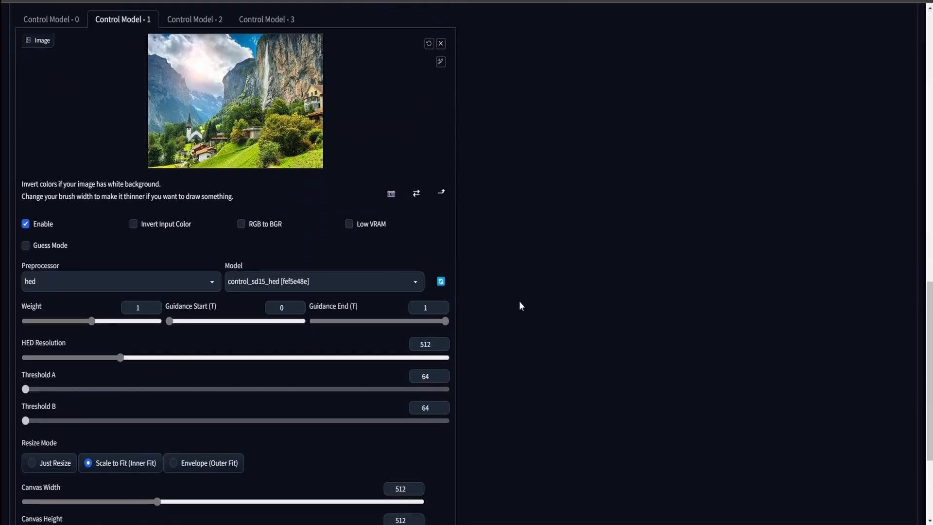
scroll(518, 302, up, 15)
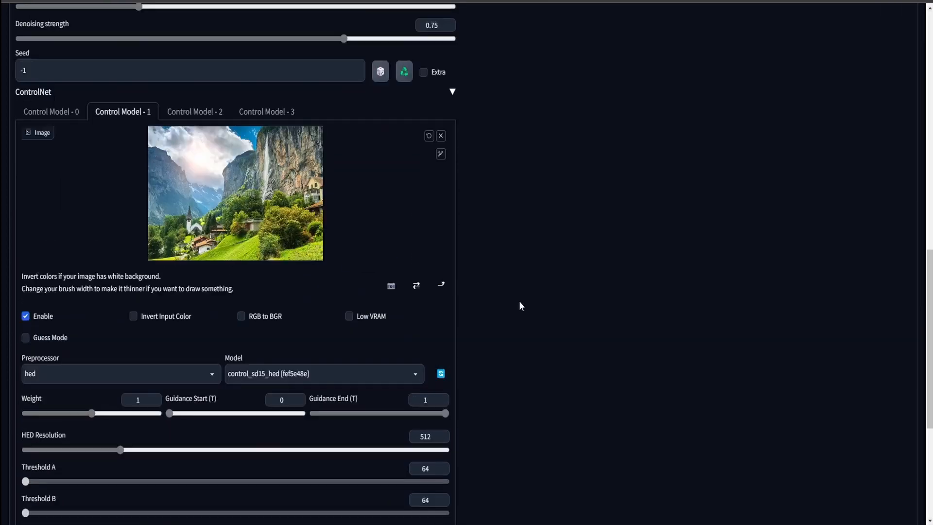
scroll(519, 303, up, 2)
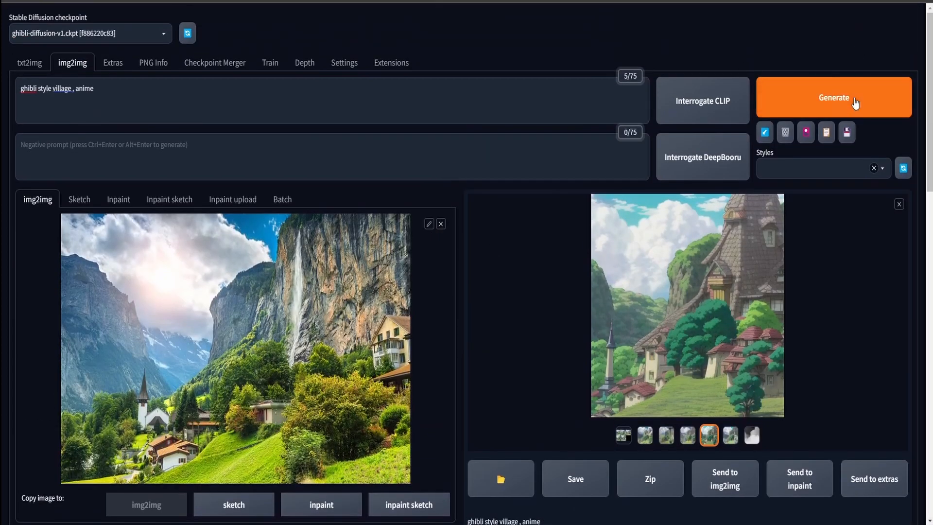
click(855, 99)
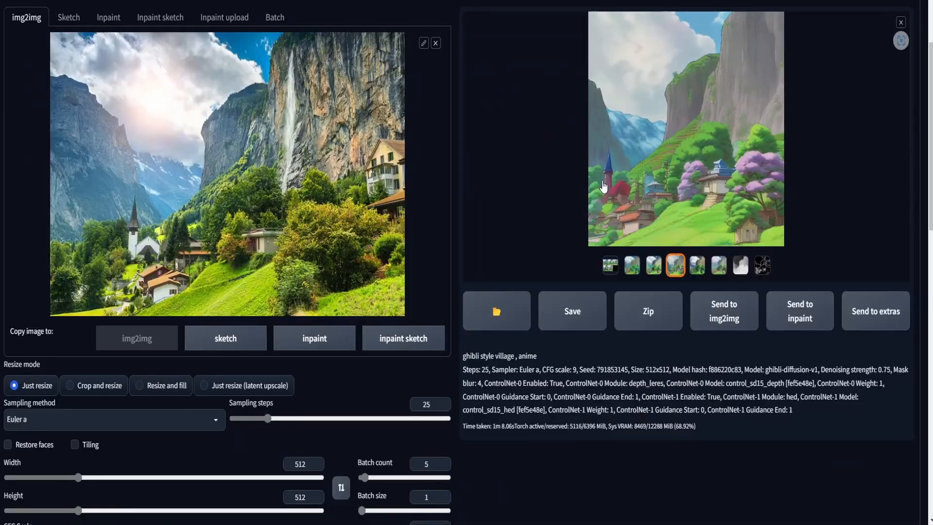
click(597, 187)
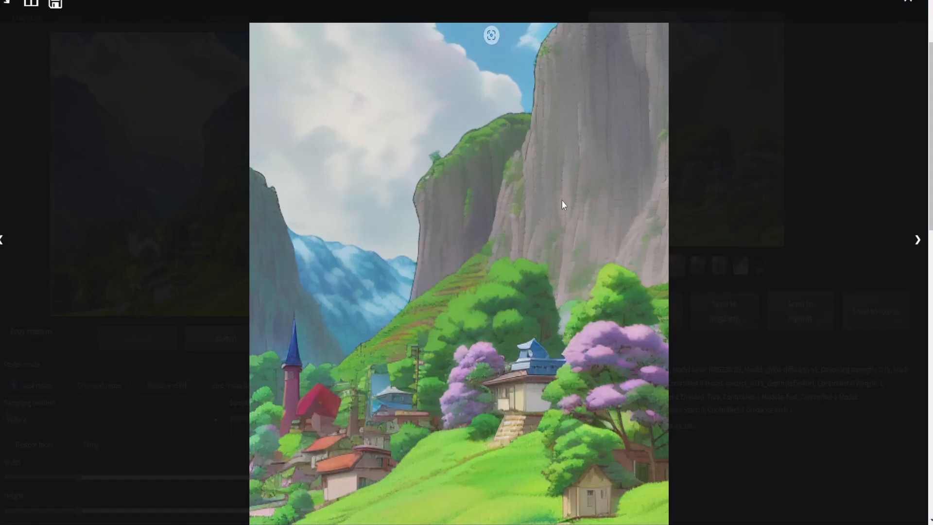
key(Right)
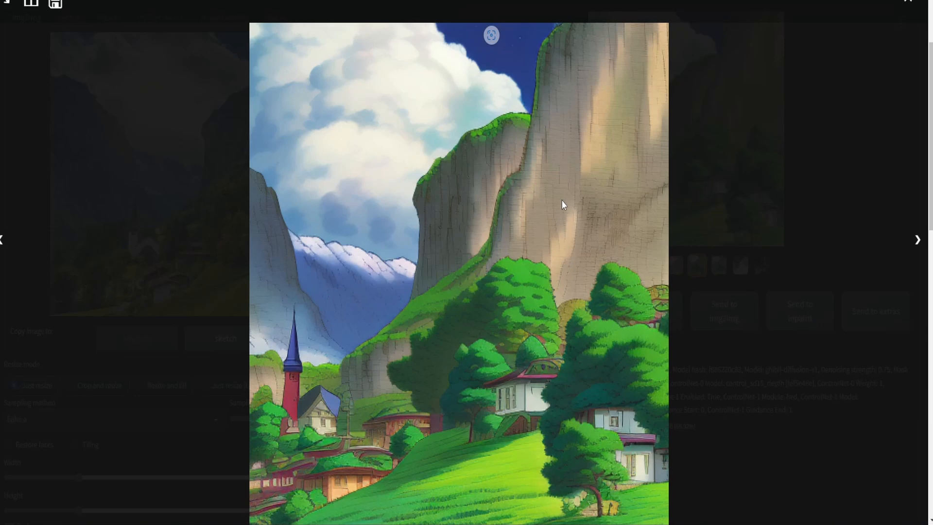
click(204, 205)
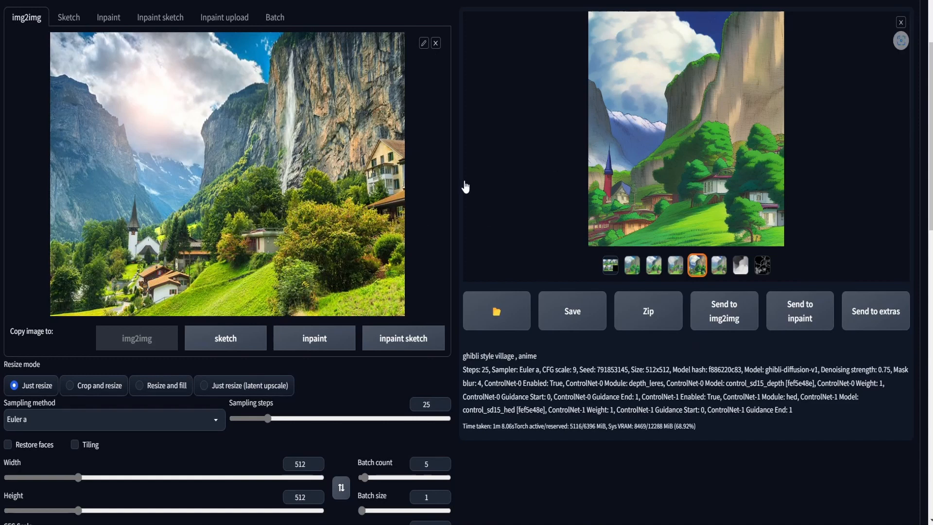
- Examine the first to third results of the new batch at full size
click(631, 265)
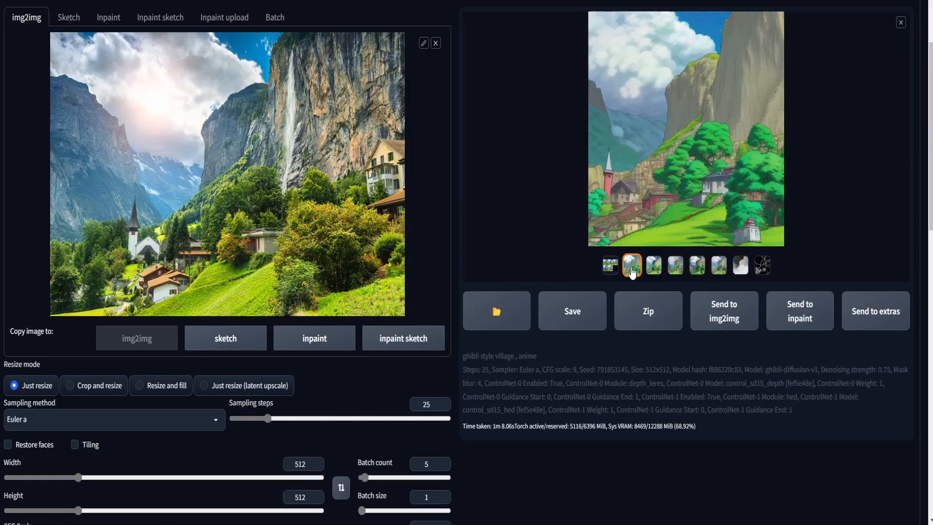
scroll(654, 291, up, 3)
click(654, 291)
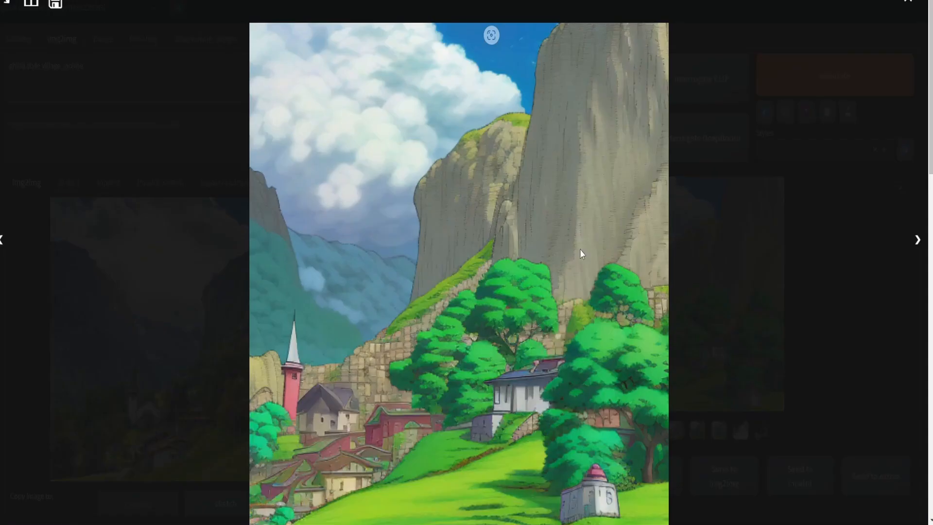
key(Right)
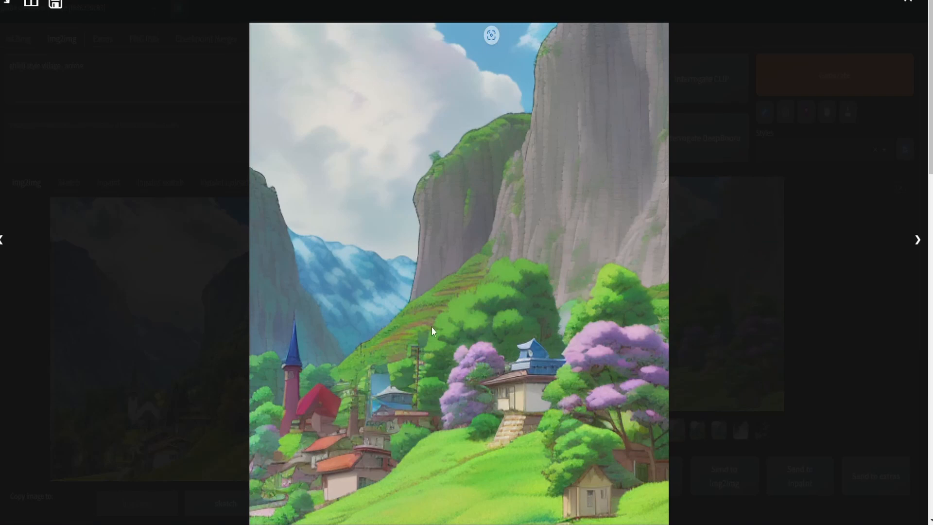
click(368, 322)
- Enable the Control Model - 2 unit with the segmentation preprocessor and the control_sd15_seg model
scroll(219, 272, down, 10)
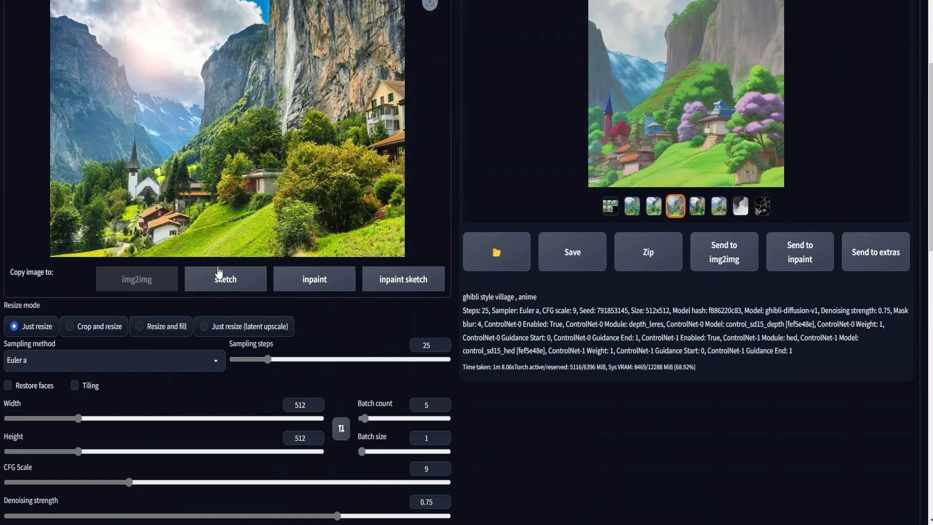
scroll(219, 272, down, 3)
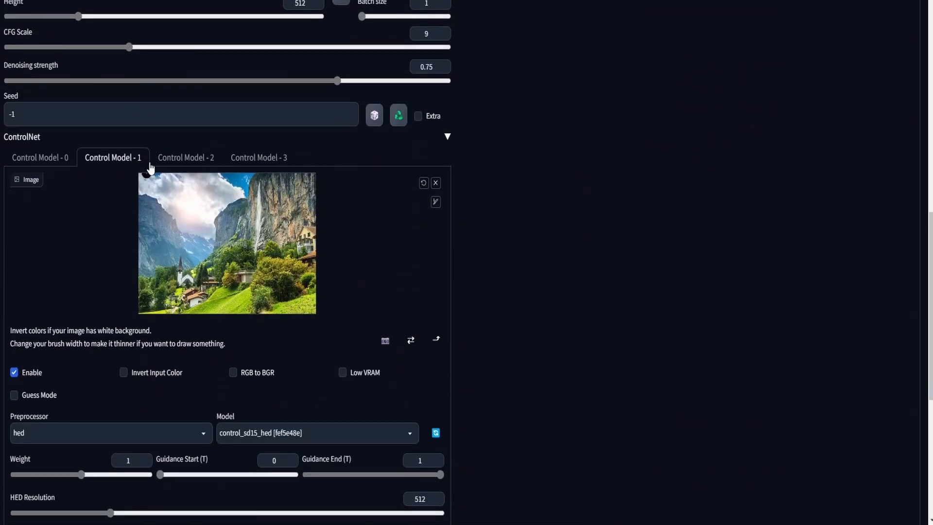
click(171, 157)
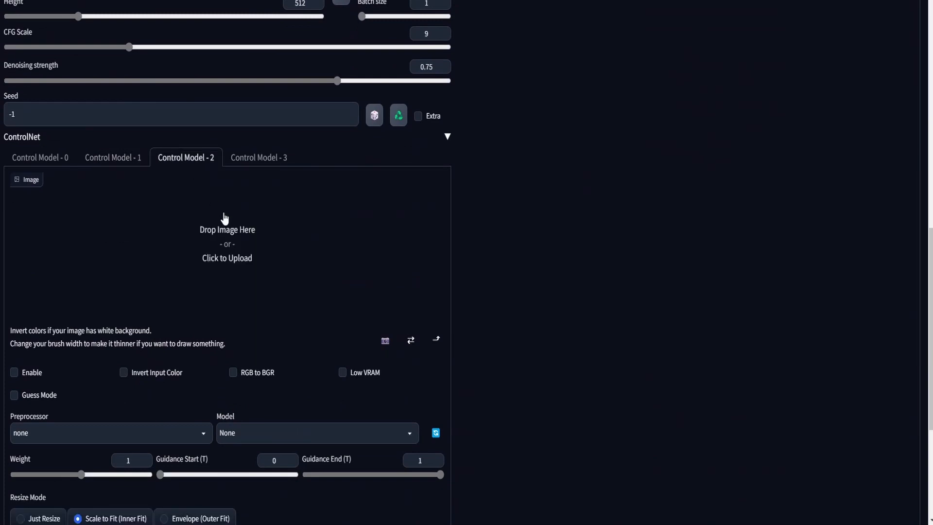
scroll(171, 388, down, 2)
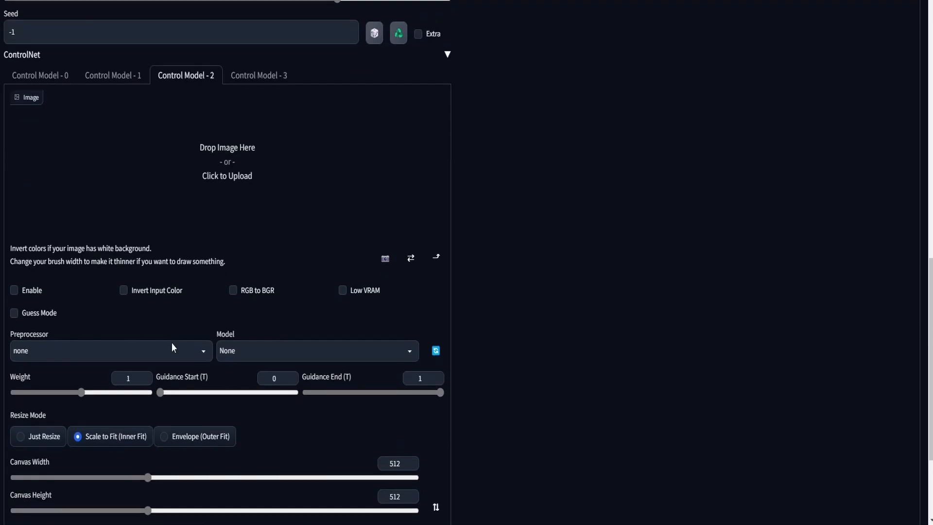
click(171, 350)
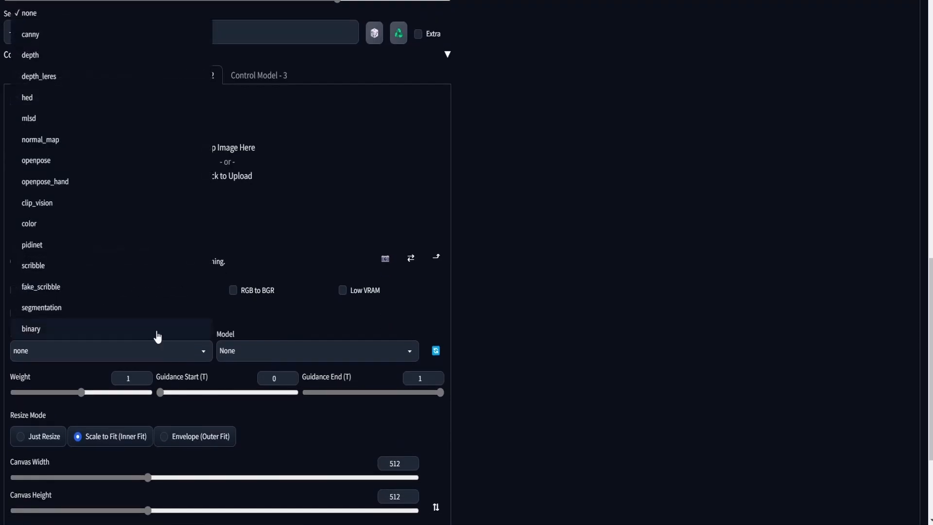
click(73, 307)
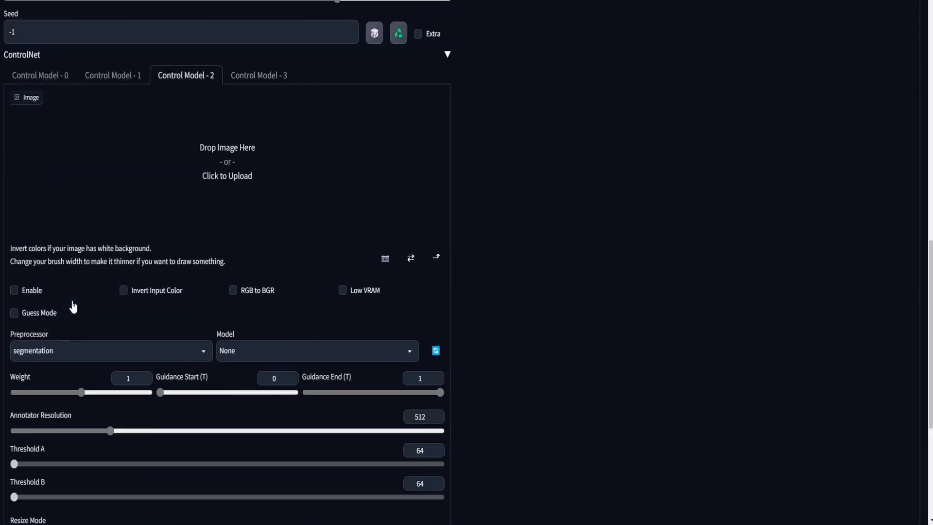
click(262, 348)
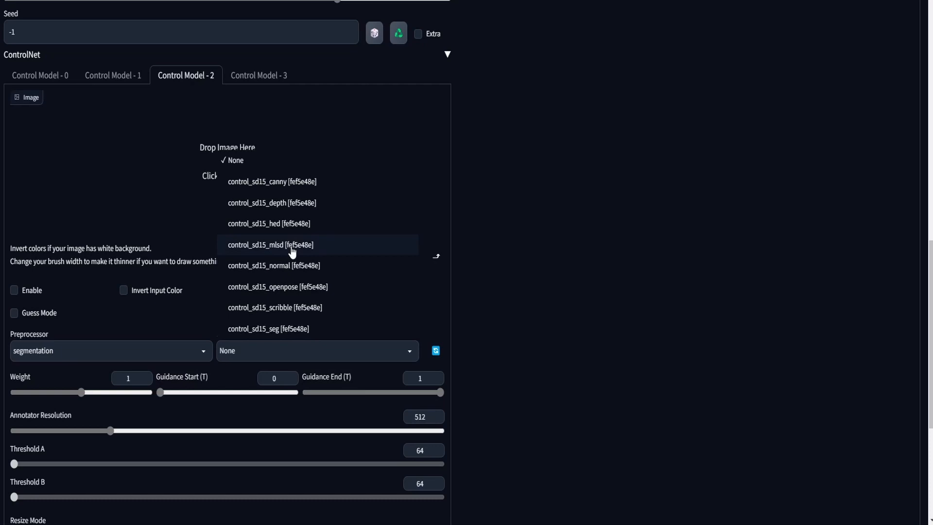
click(281, 329)
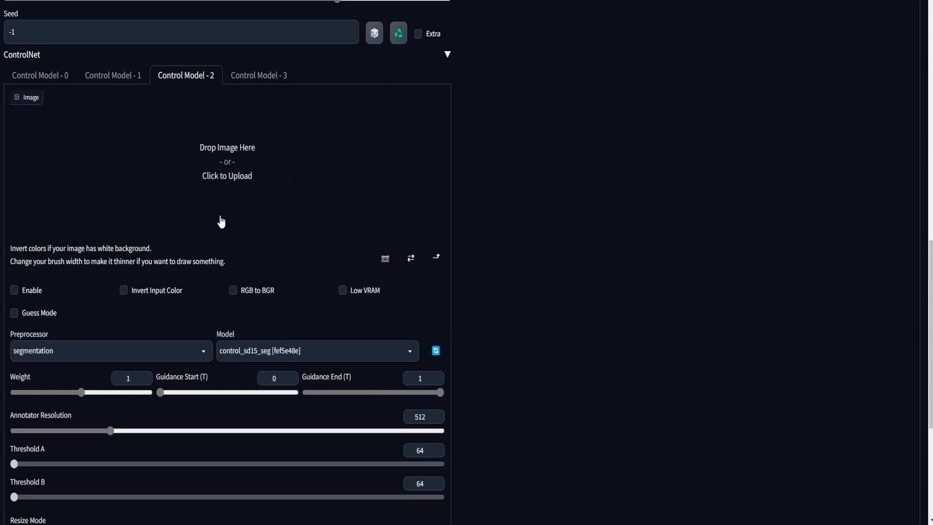
click(18, 293)
- Generate a batch with prompt "ghibli style village with a water fall in the back , anime, high resolution" and negative prompt "sharp edged, low resolution"
scroll(579, 206, up, 15)
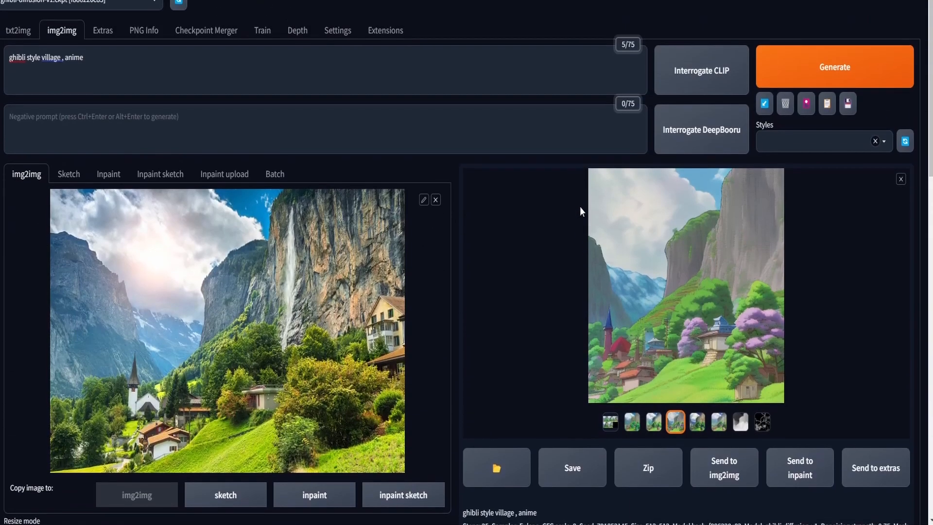
scroll(535, 206, down, 2)
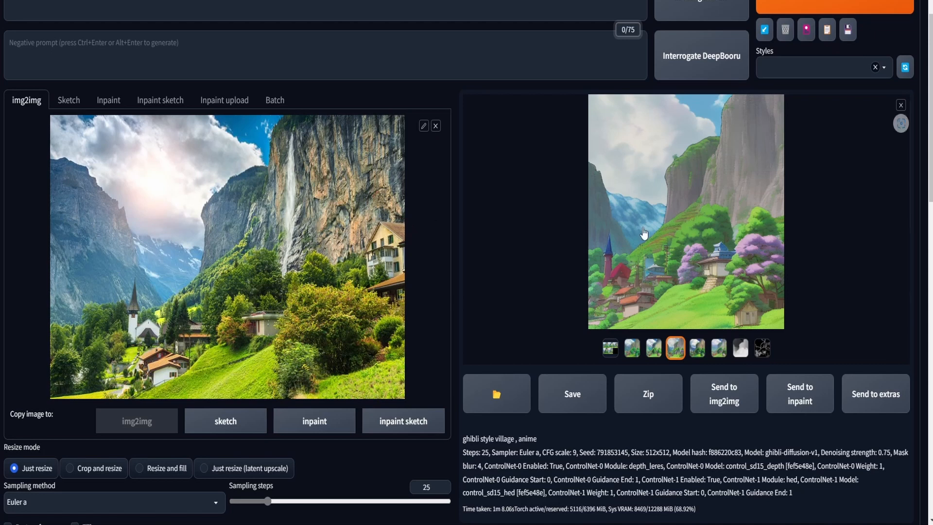
scroll(549, 218, down, 12)
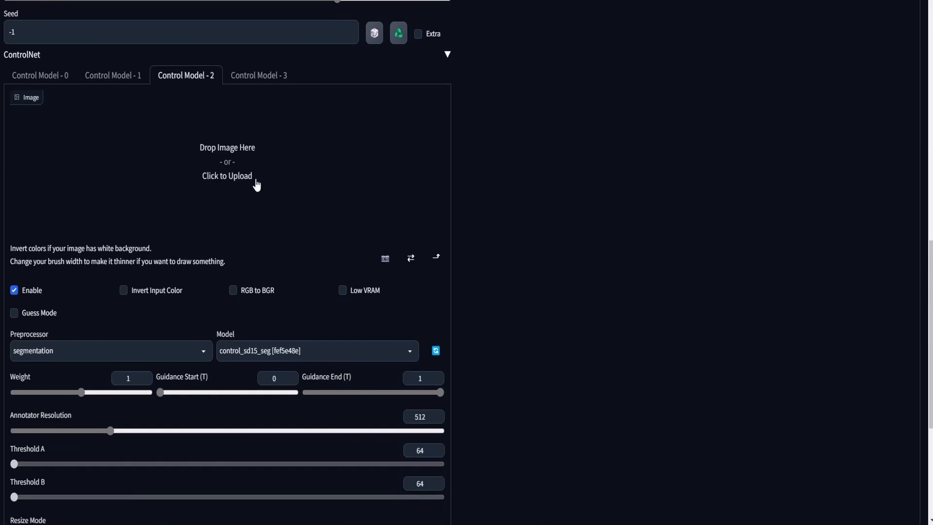
scroll(687, 188, up, 12)
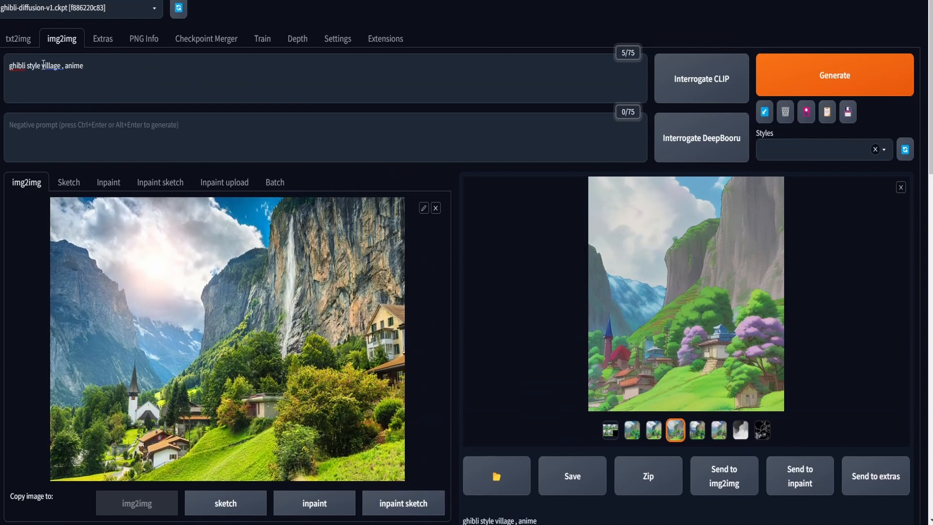
click(60, 67)
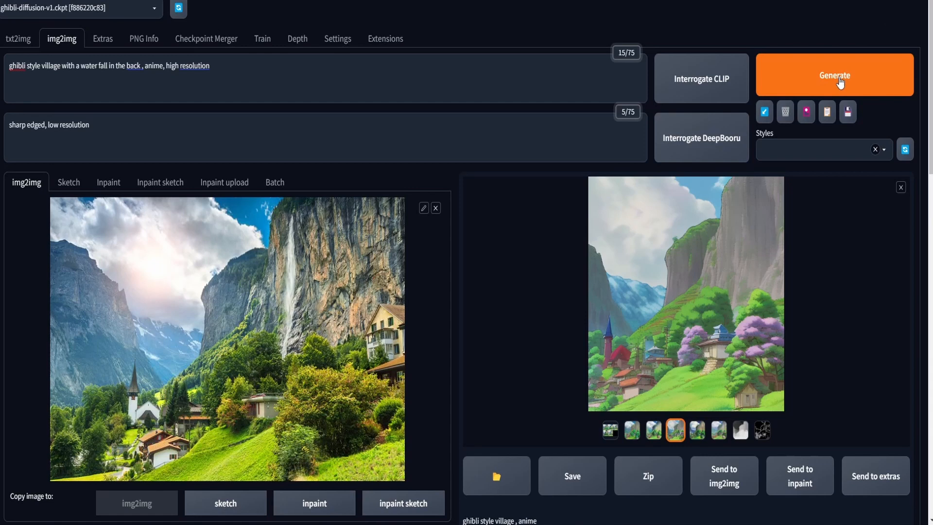
click(839, 83)
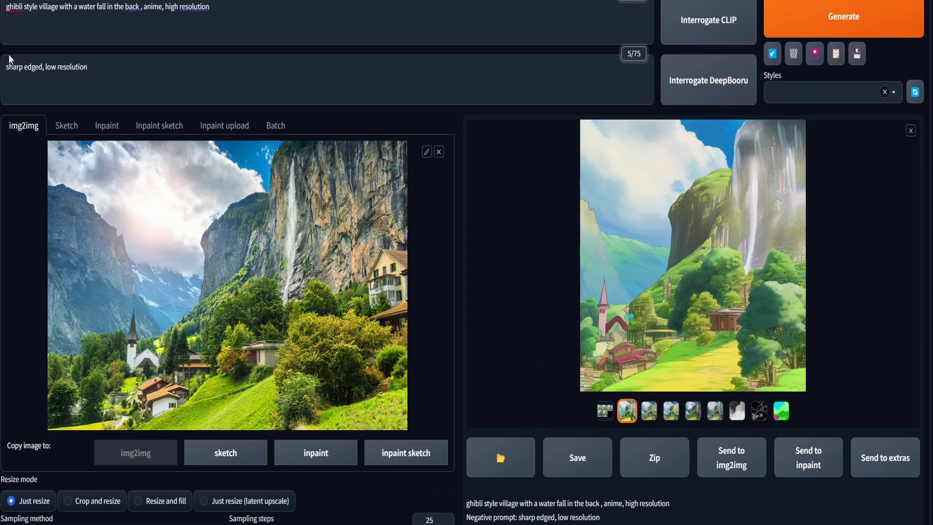
- View the second and third results of the waterfall village batch and compare them with the source photo
scroll(498, 246, up, 2)
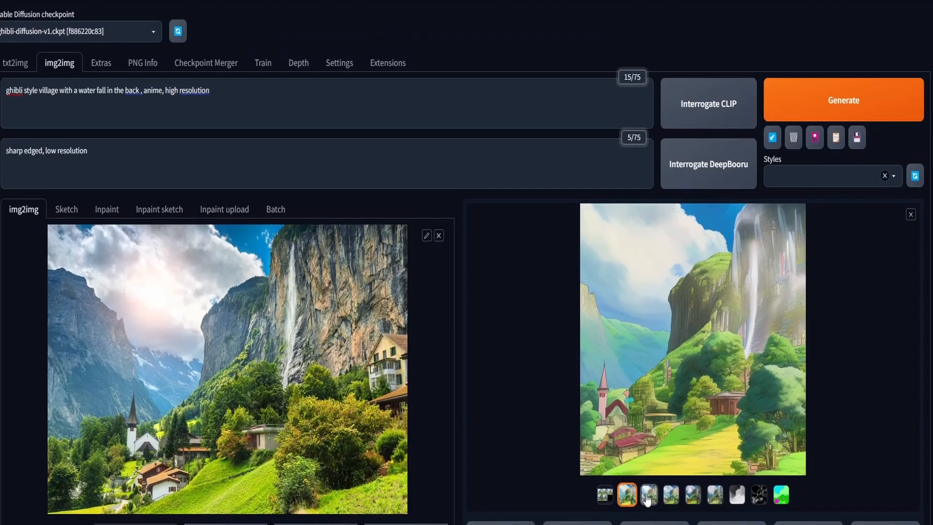
click(647, 496)
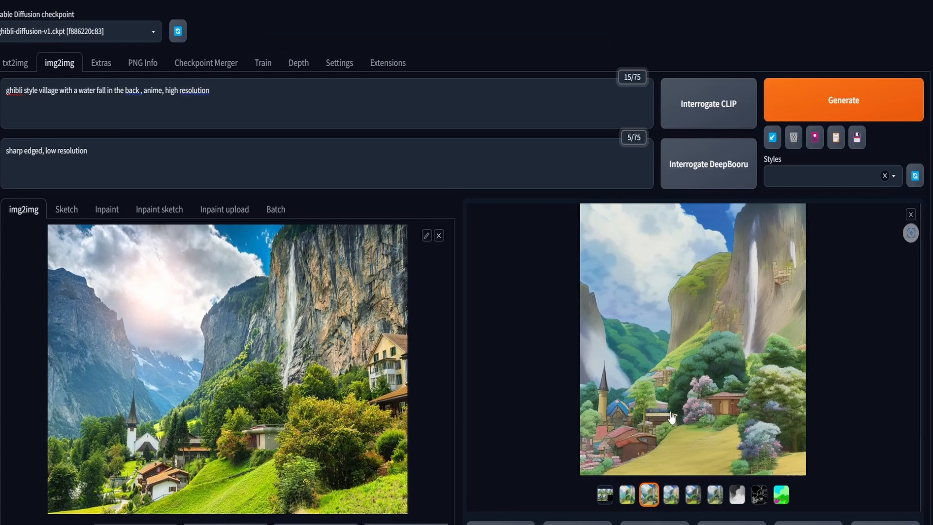
scroll(672, 417, down, 2)
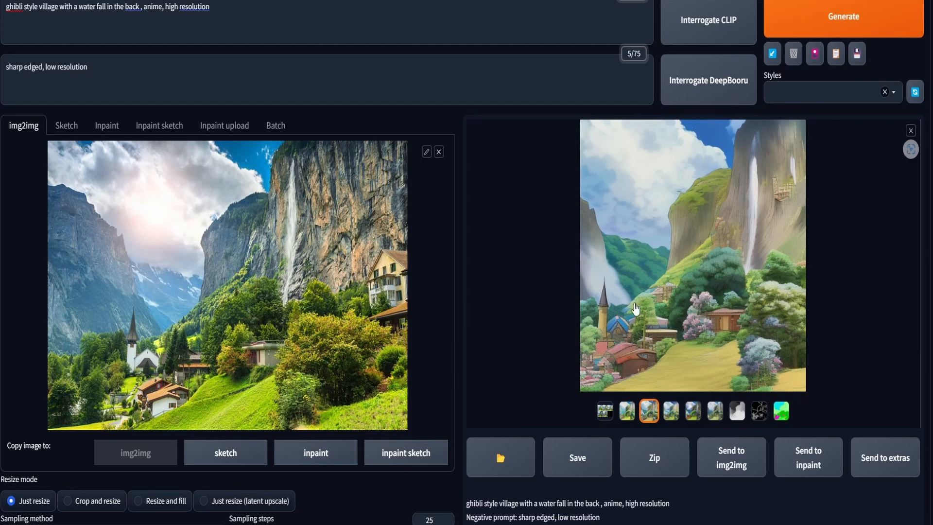
scroll(635, 308, down, 2)
scroll(680, 241, up, 2)
scroll(378, 391, down, 2)
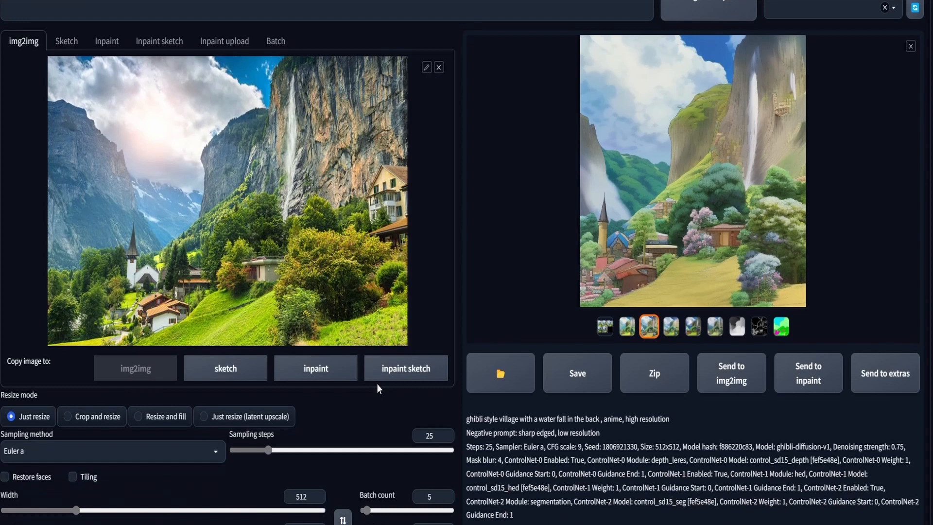
scroll(377, 388, up, 2)
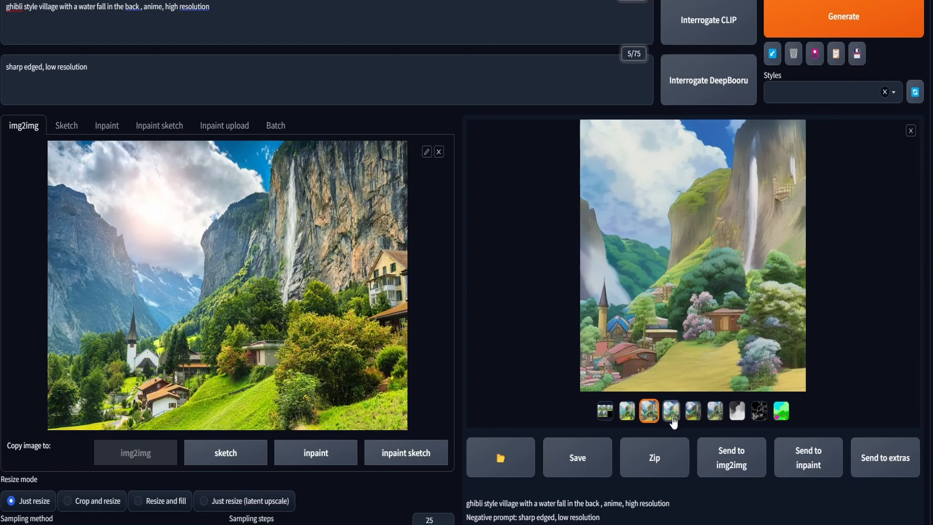
click(672, 416)
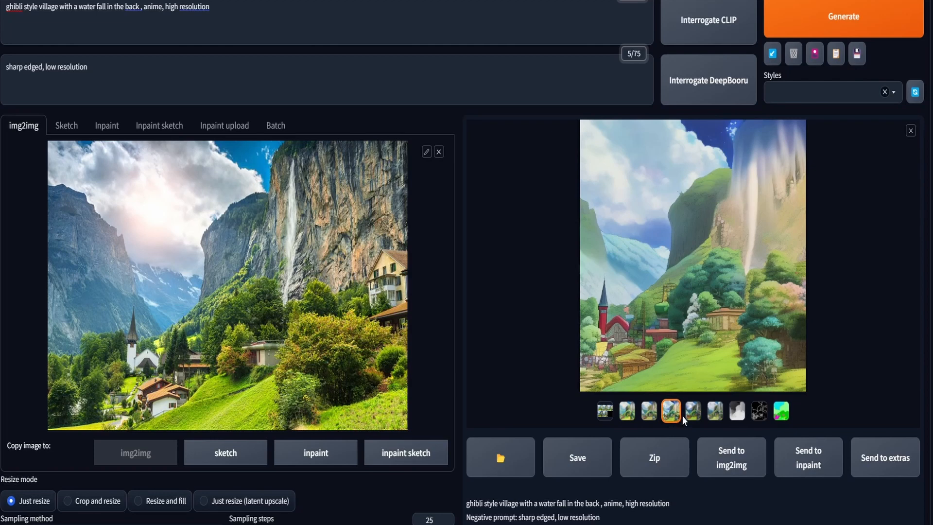
- Compare the third result's waterfall and cliff with the source photo and examine the generation settings
scroll(673, 360, up, 2)
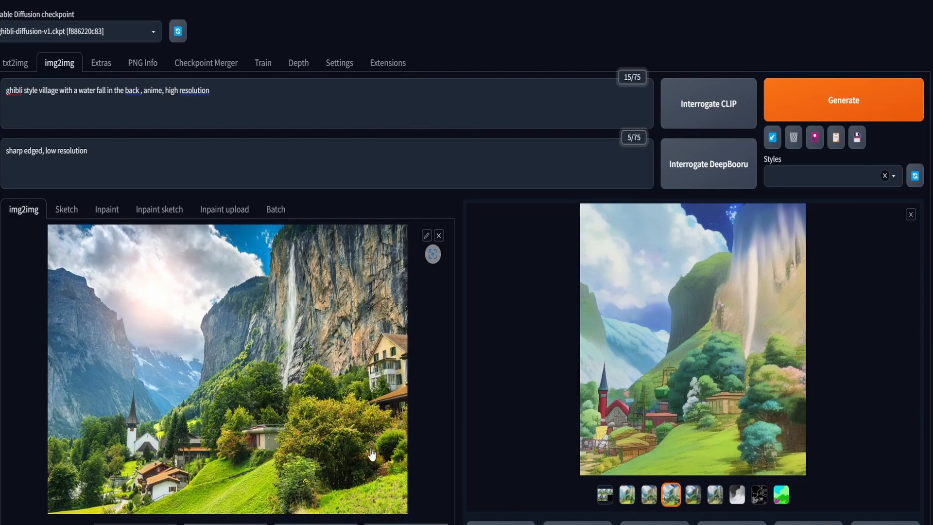
scroll(393, 397, down, 9)
scroll(391, 381, up, 3)
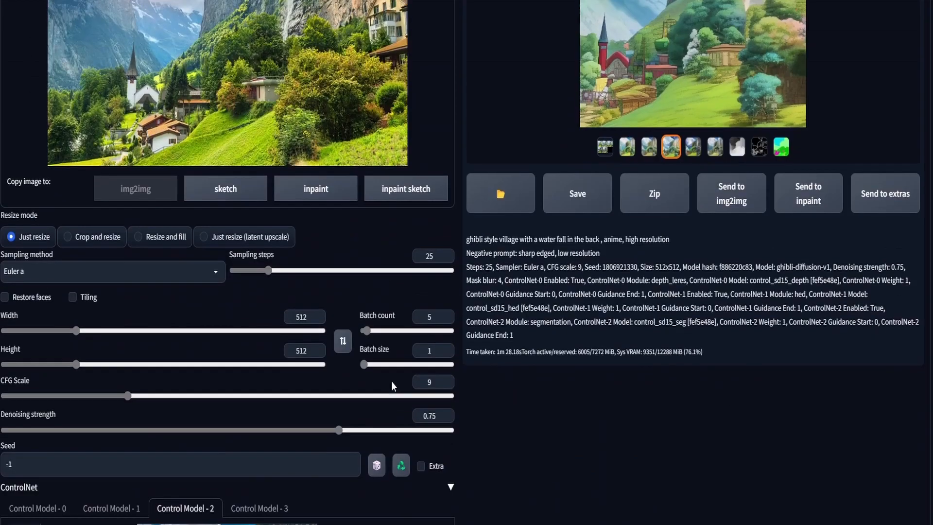
scroll(228, 202, up, 2)
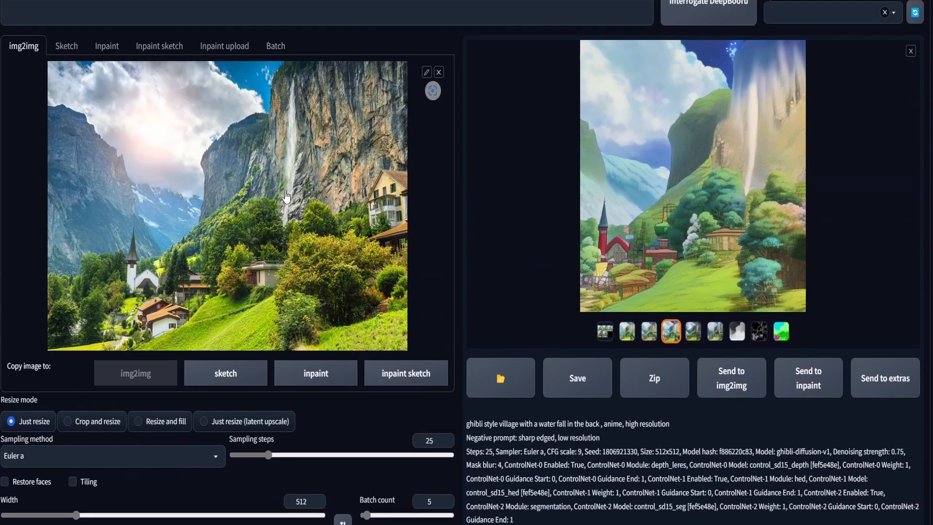
scroll(504, 198, up, 2)
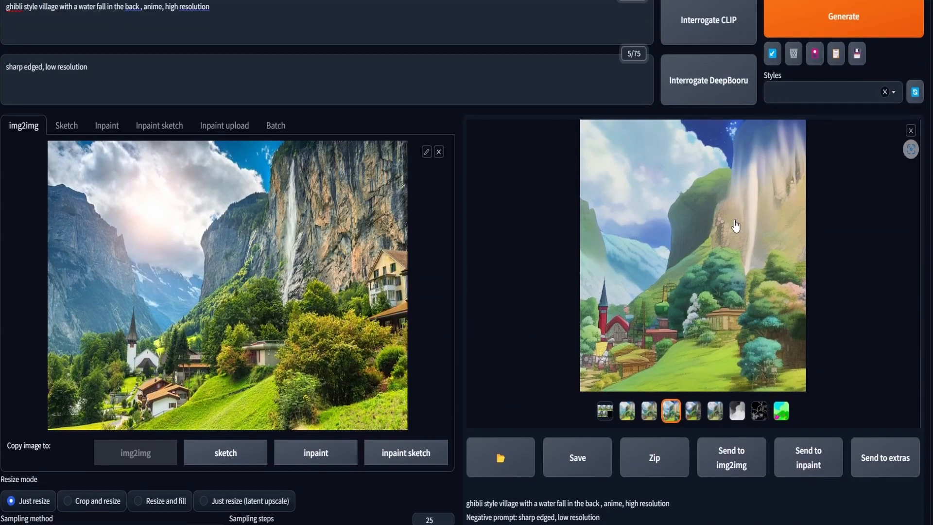
scroll(736, 226, up, 2)
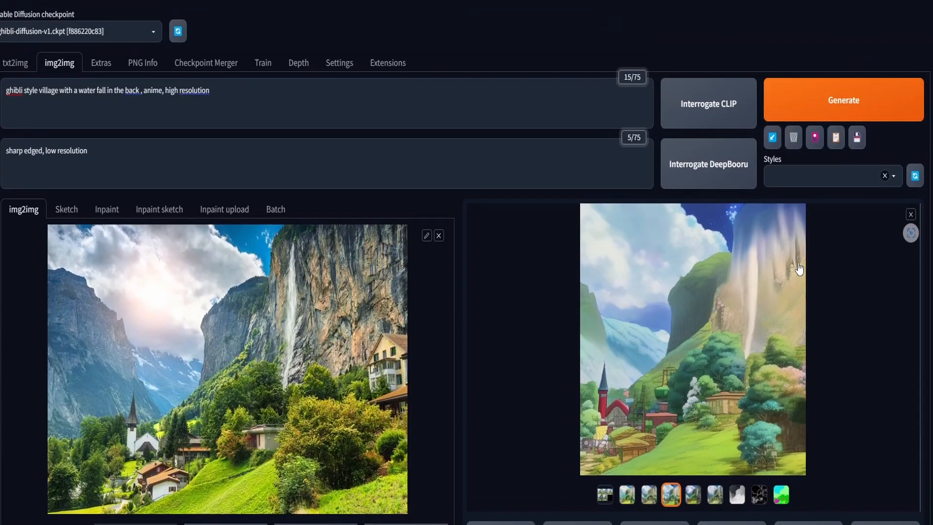
scroll(736, 225, down, 4)
scroll(723, 319, down, 4)
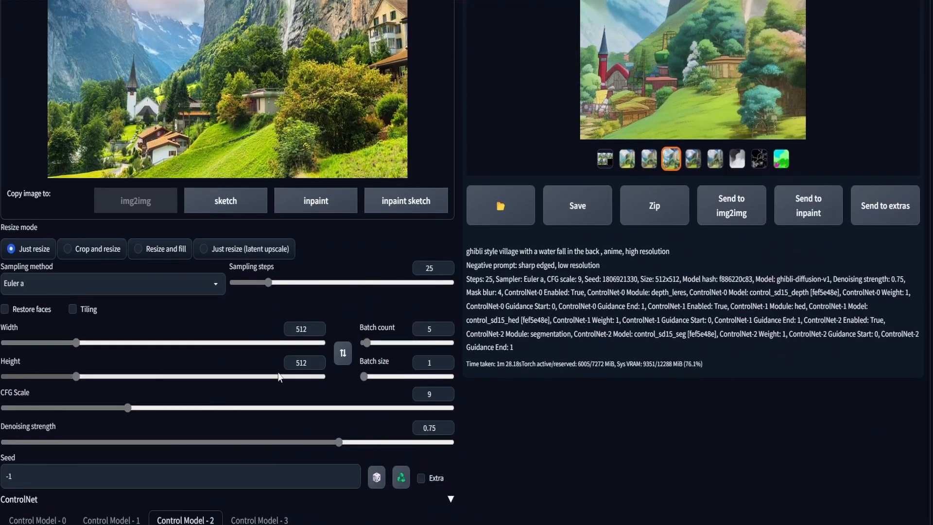
scroll(291, 277, up, 4)
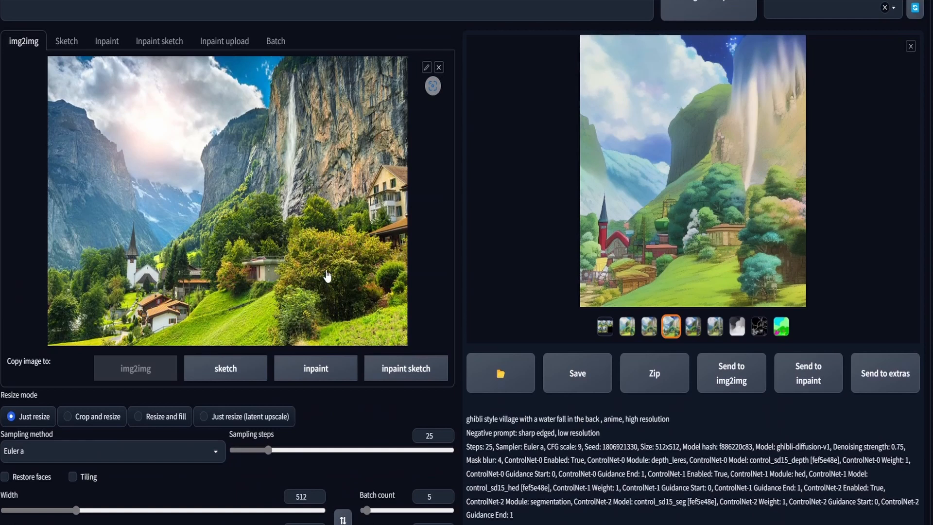
scroll(327, 276, up, 4)
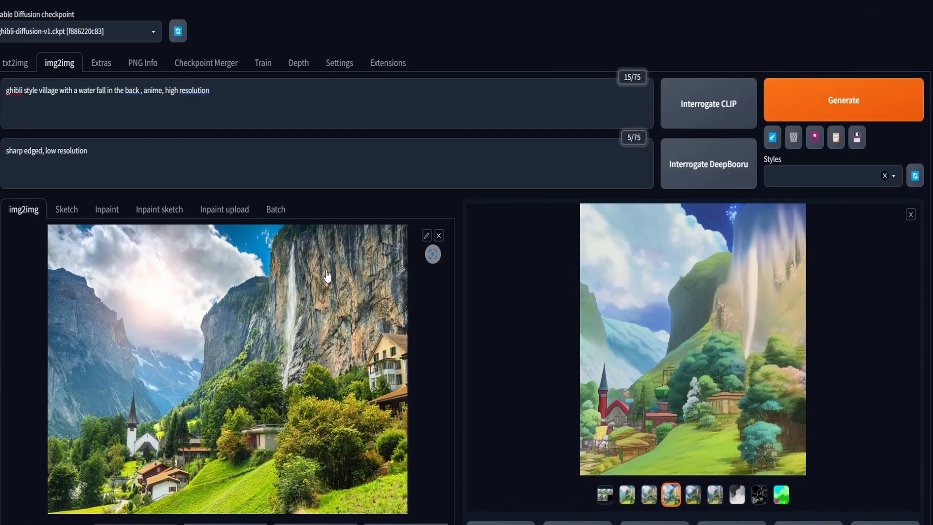
- Add "(out of frame)" in parentheses to the end of the negative prompt
click(183, 162)
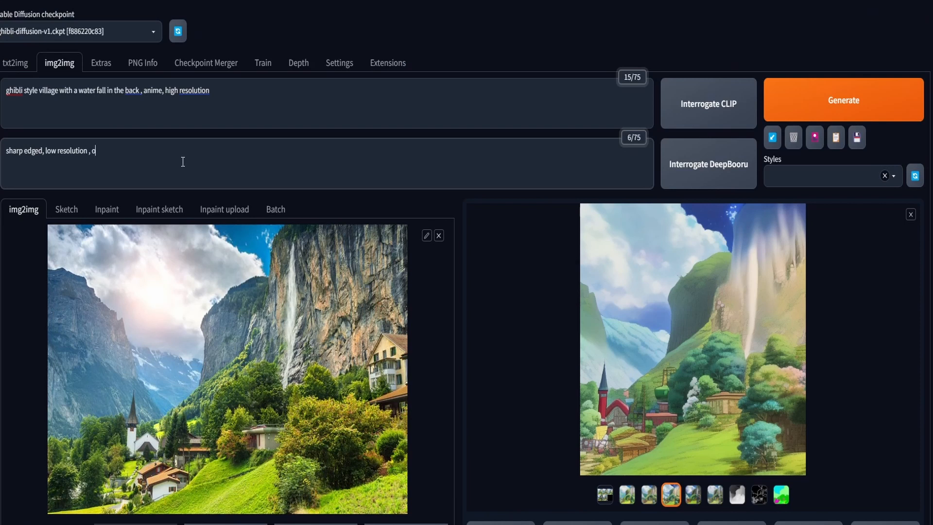
text(frame))
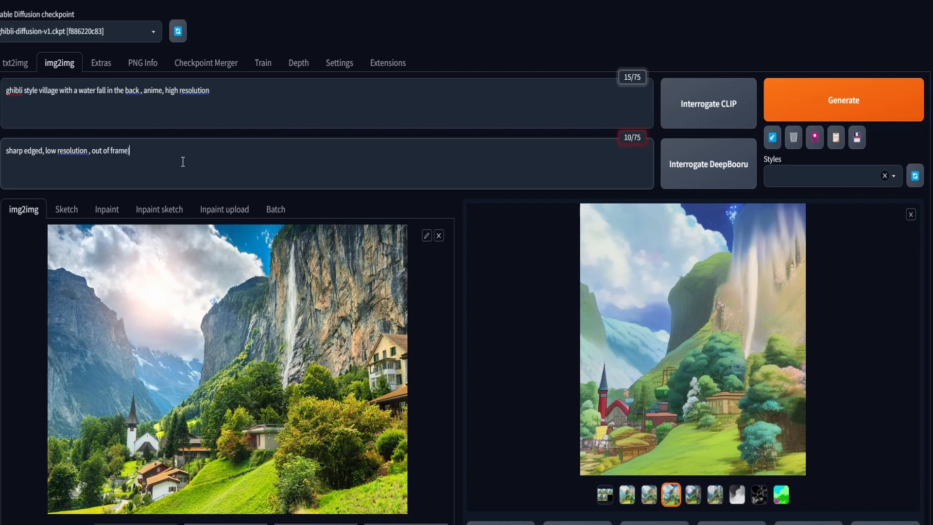
key(Left)
key(Left)
key(Left)
key(Left)
key(Left)
key(Left)
key(Left)
key(Left)
key(Left)
key(Left)
key(Left)
key(Left)
key(Left)
text(()
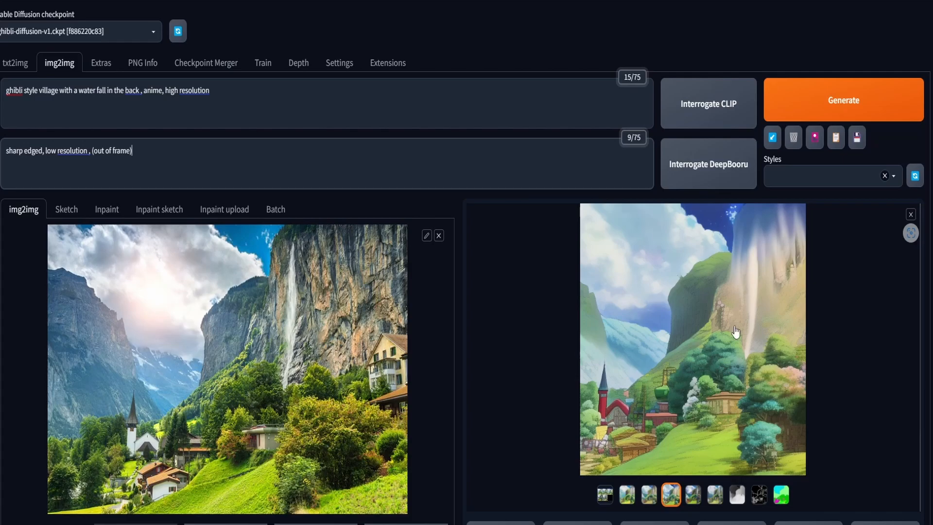
scroll(735, 330, down, 2)
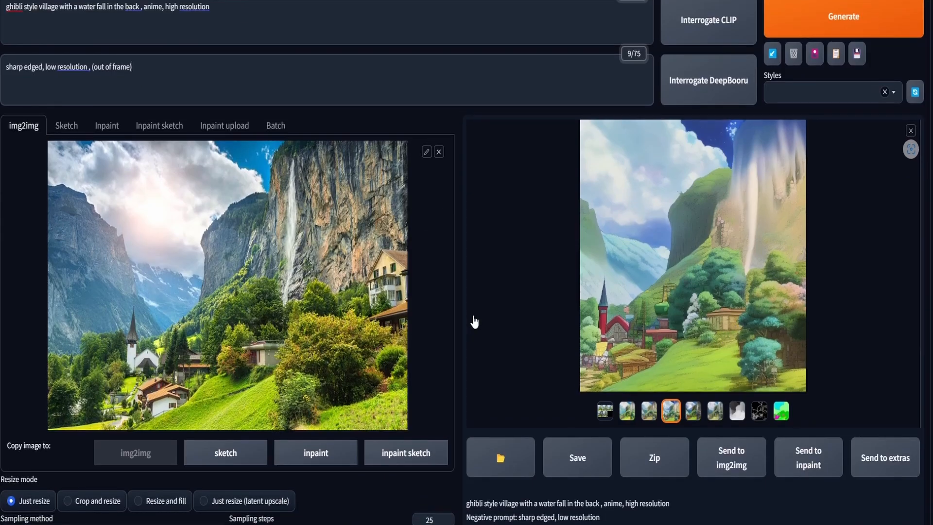
scroll(475, 321, down, 10)
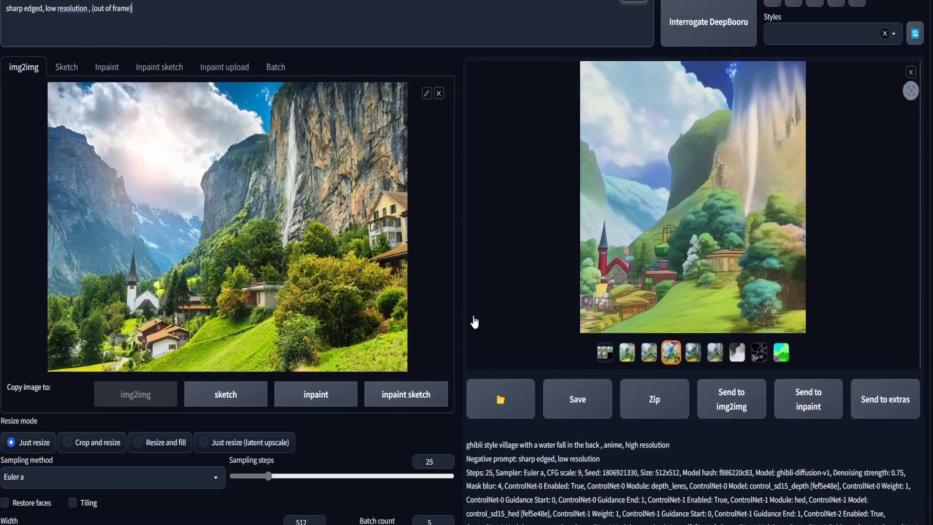
scroll(474, 320, up, 10)
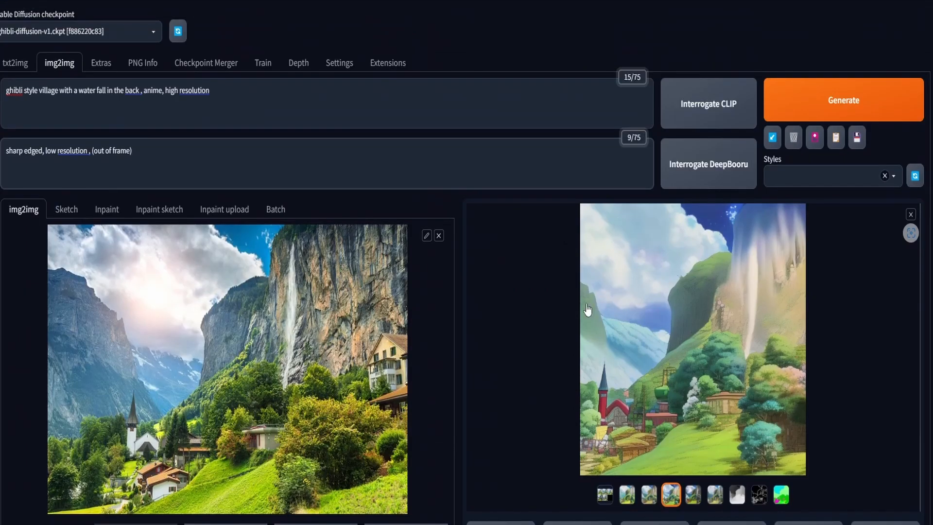
scroll(508, 301, down, 8)
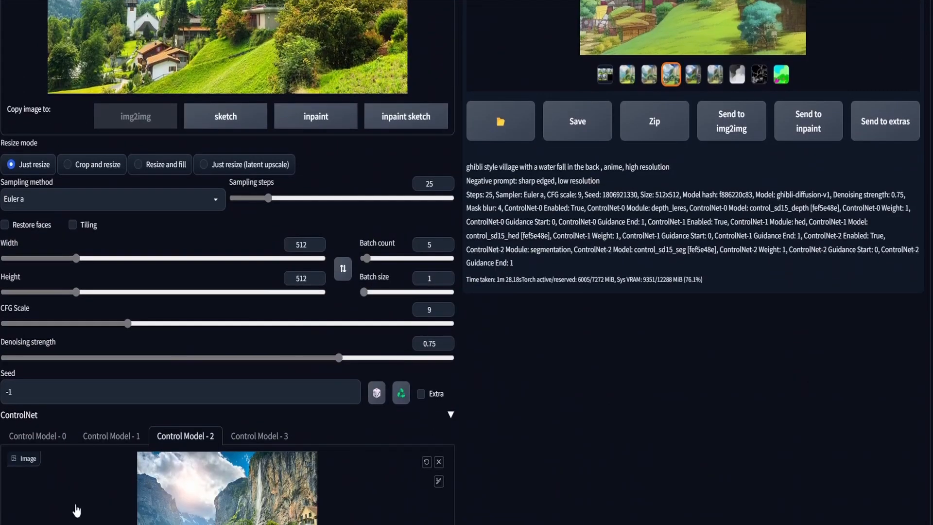
scroll(102, 469, up, 8)
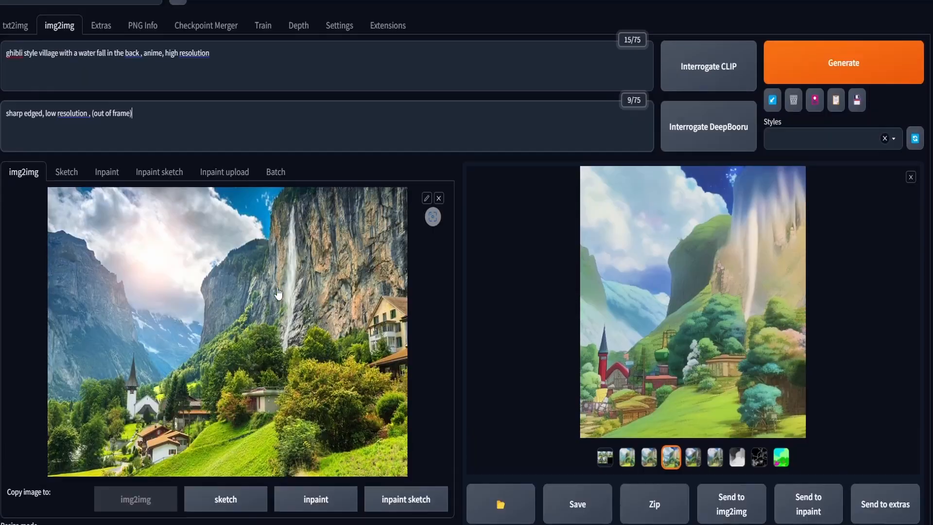
- View the first four results of the earlier txt2img kingdom batch one after another
click(14, 28)
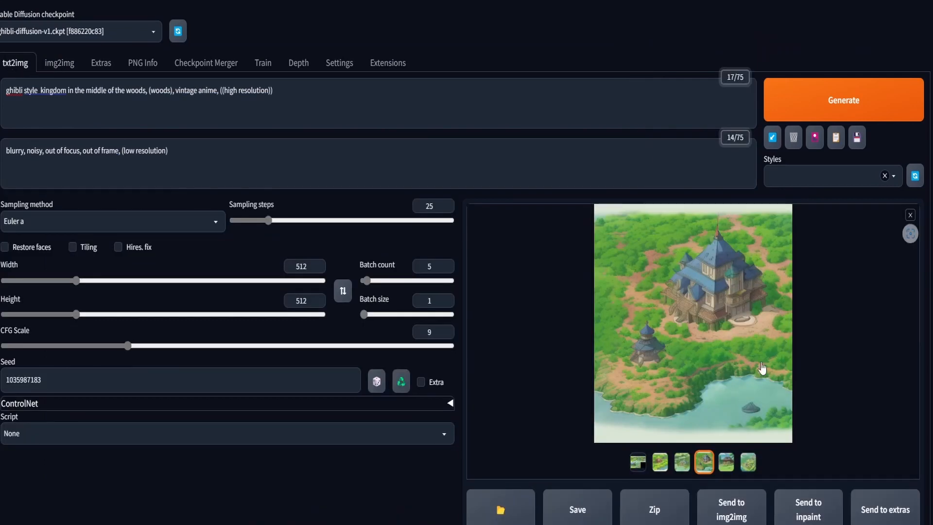
click(682, 462)
click(661, 463)
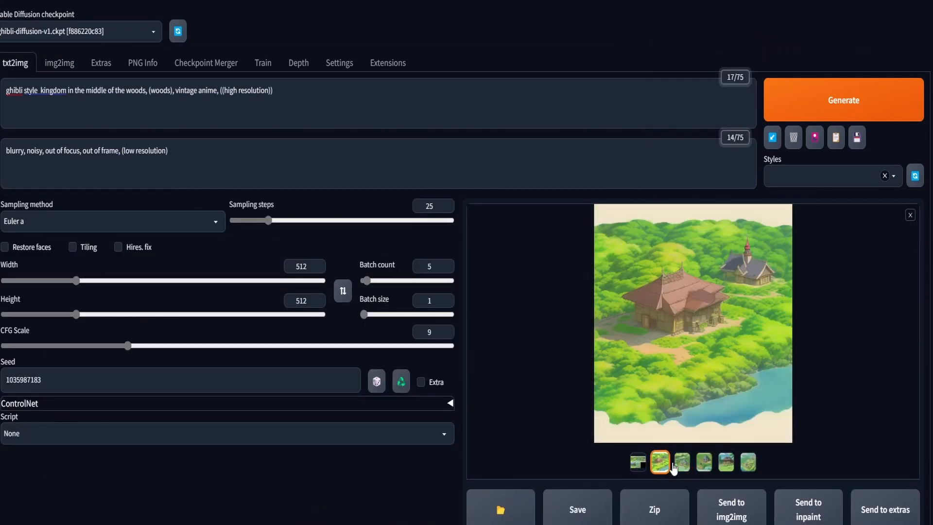
click(705, 463)
click(726, 462)
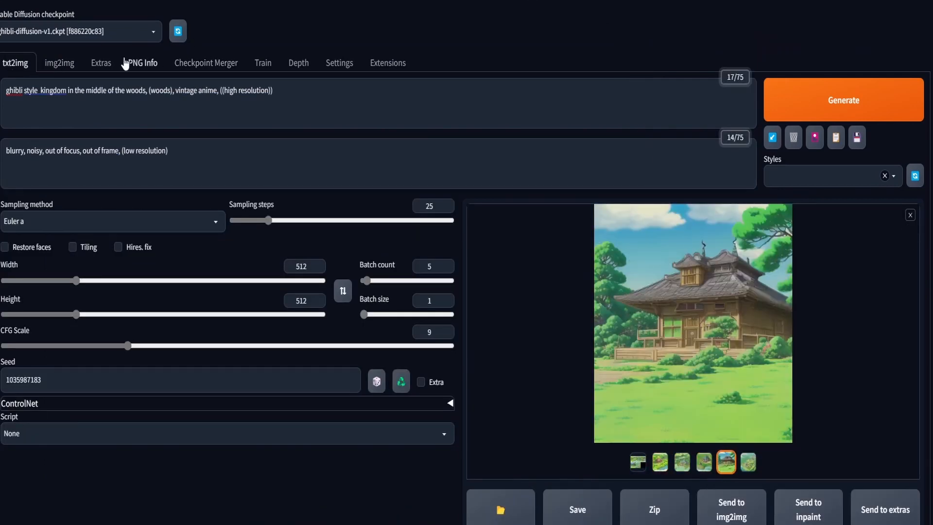
click(59, 62)
scroll(232, 260, down, 10)
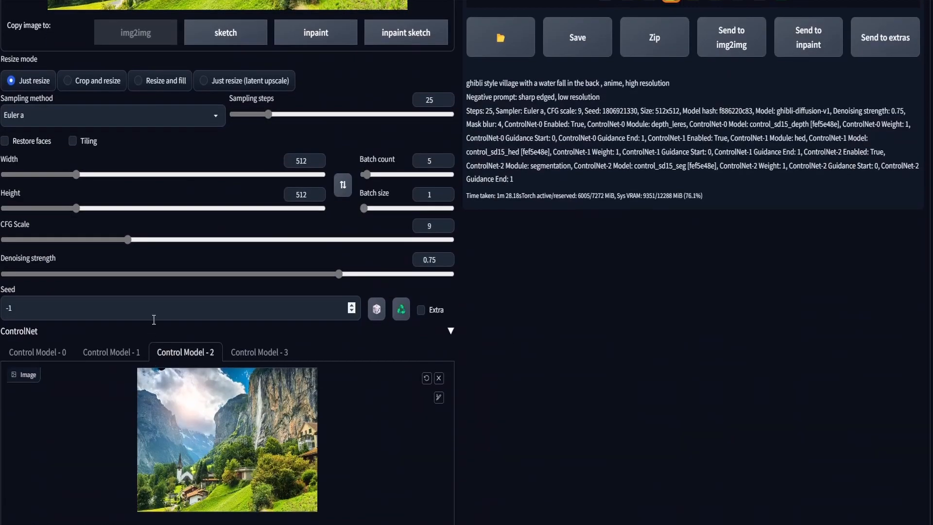
triple_click(154, 319)
key(BackSpace)
key(ctrl+v)
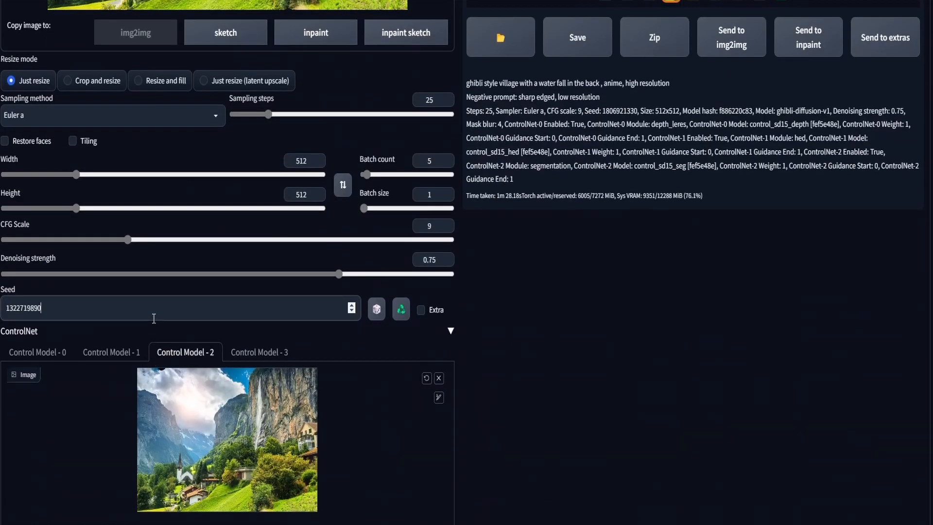
scroll(562, 147, up, 8)
scroll(563, 147, up, 2)
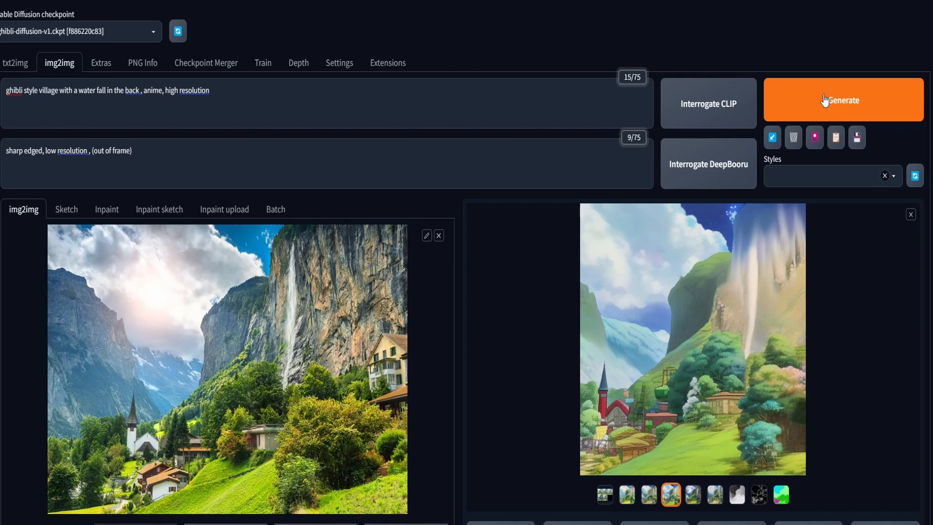
- Generate a new img2img waterfall village batch with the negative prompt "sharp edged, low resolution , (out of frame)"
click(14, 66)
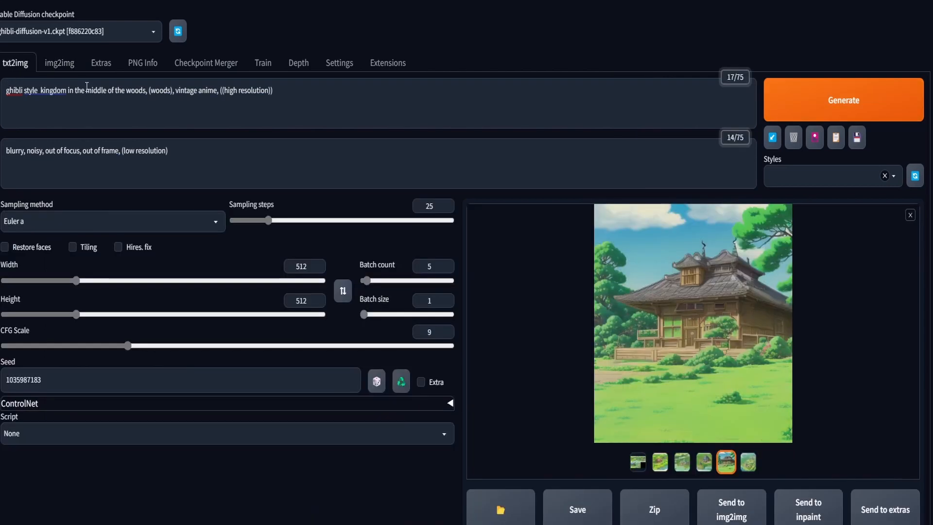
click(70, 67)
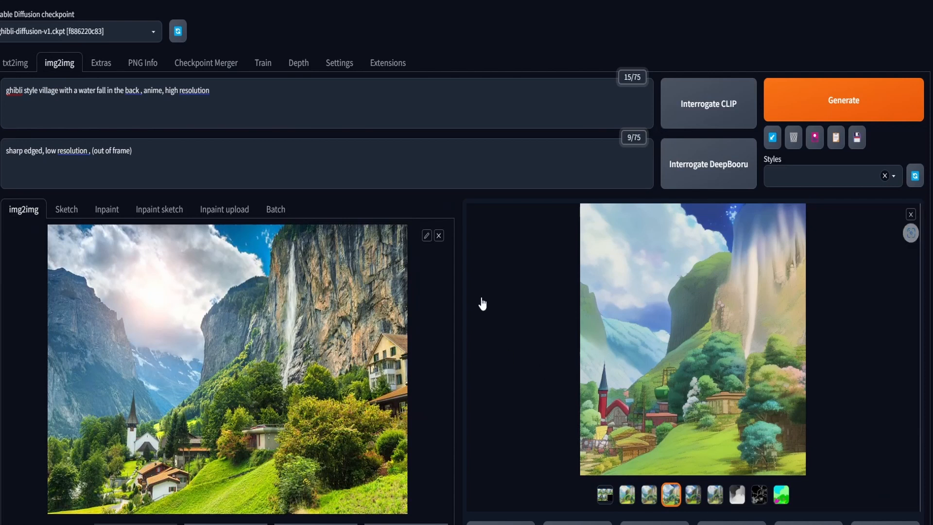
scroll(522, 287, down, 2)
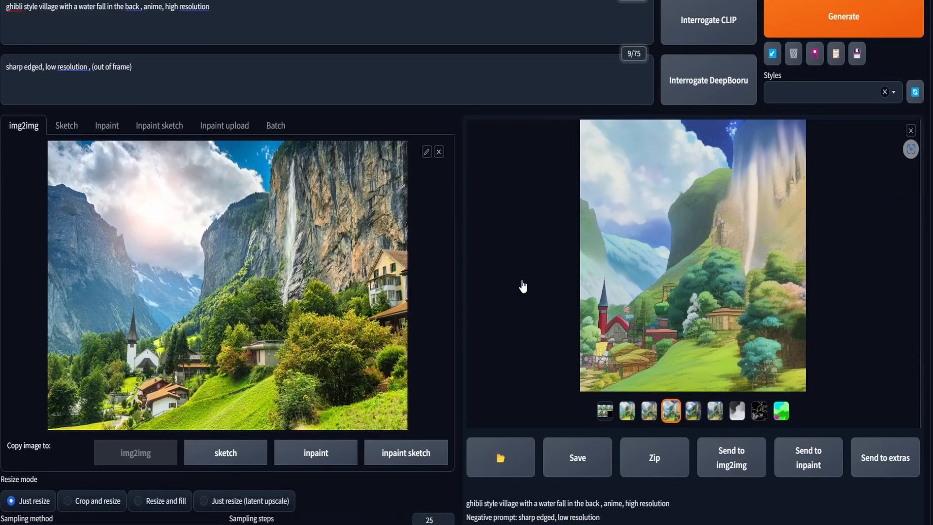
scroll(522, 286, up, 2)
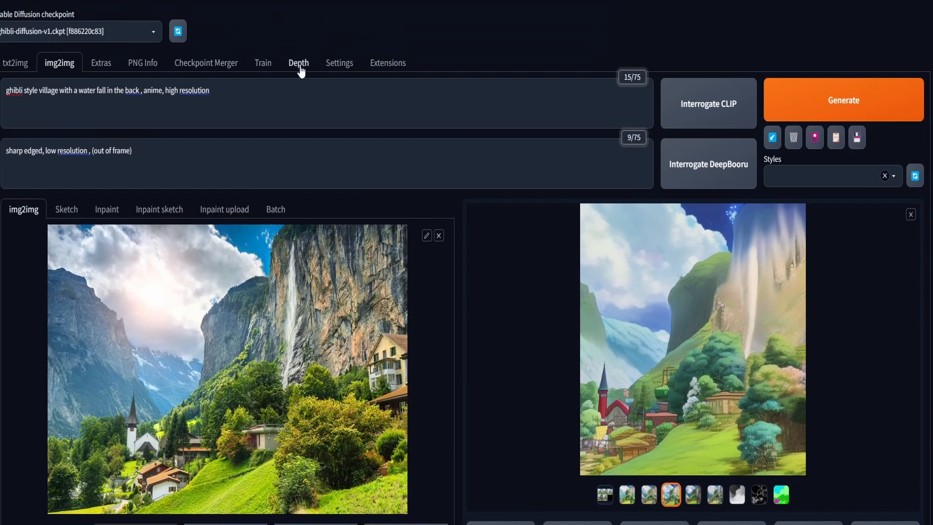
click(819, 93)
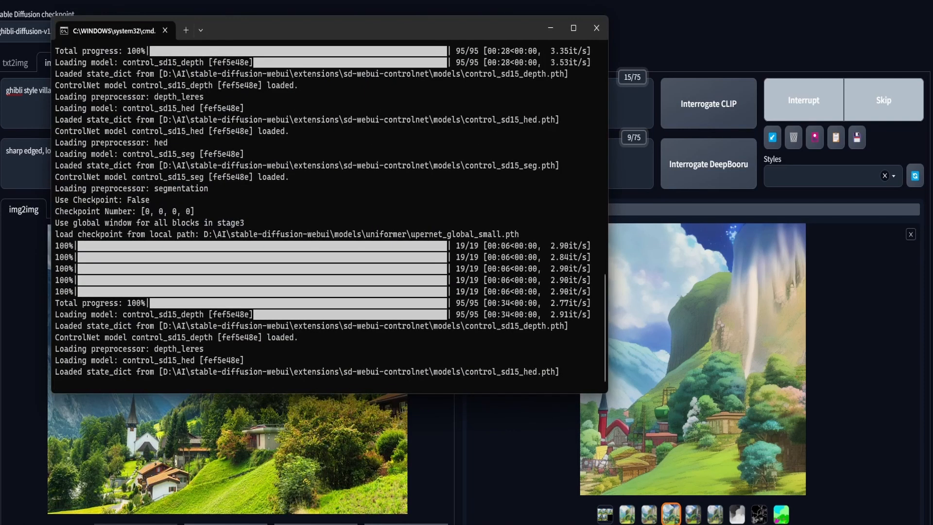
key(alt+Tab)
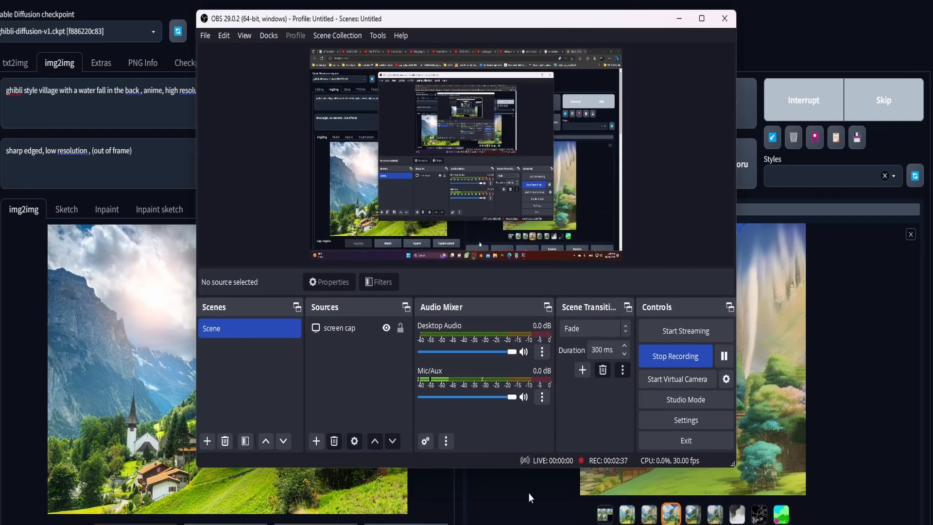
click(651, 362)
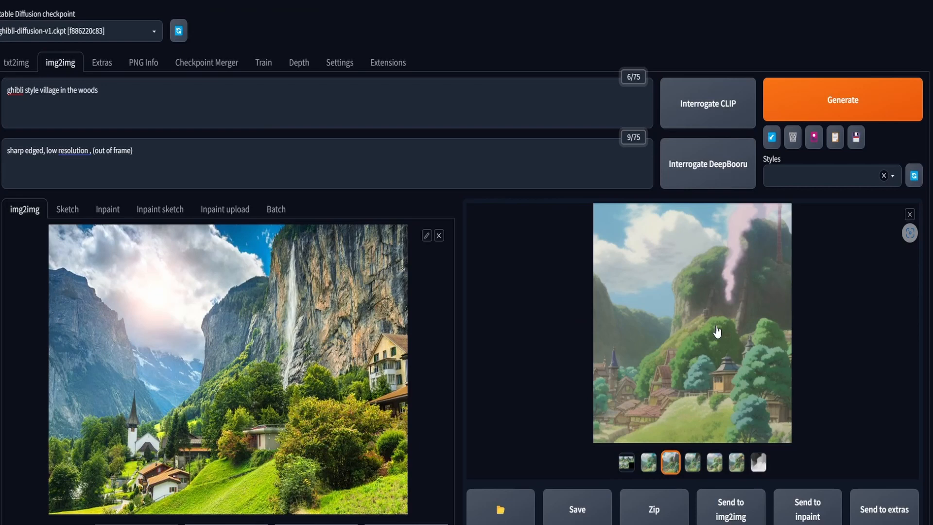
- Examine the settings of the "ghibli style village in the woods" batch, enlarge its second result and view the other village images
scroll(717, 332, down, 7)
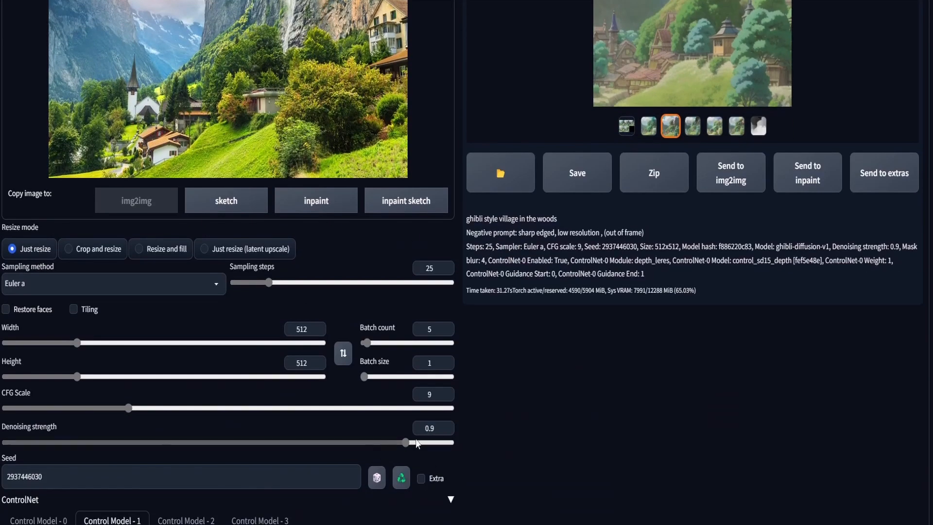
scroll(535, 316, up, 7)
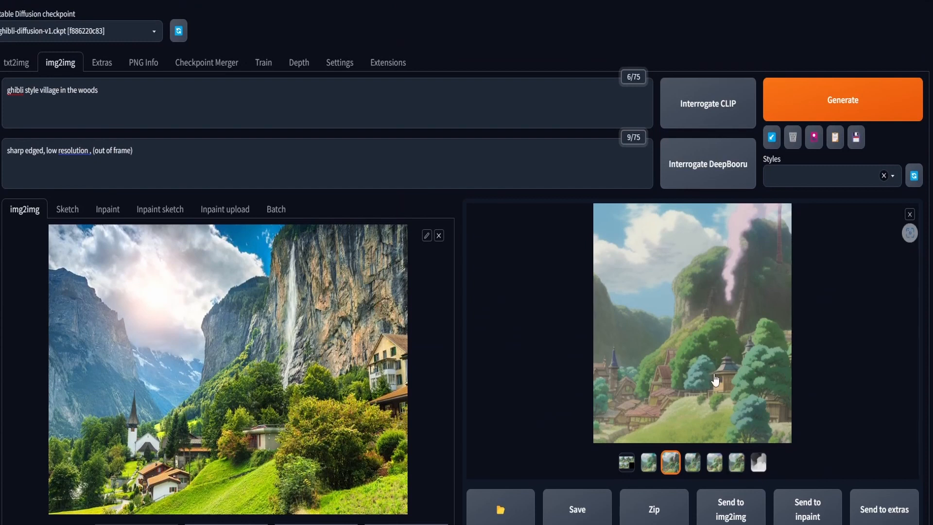
click(683, 325)
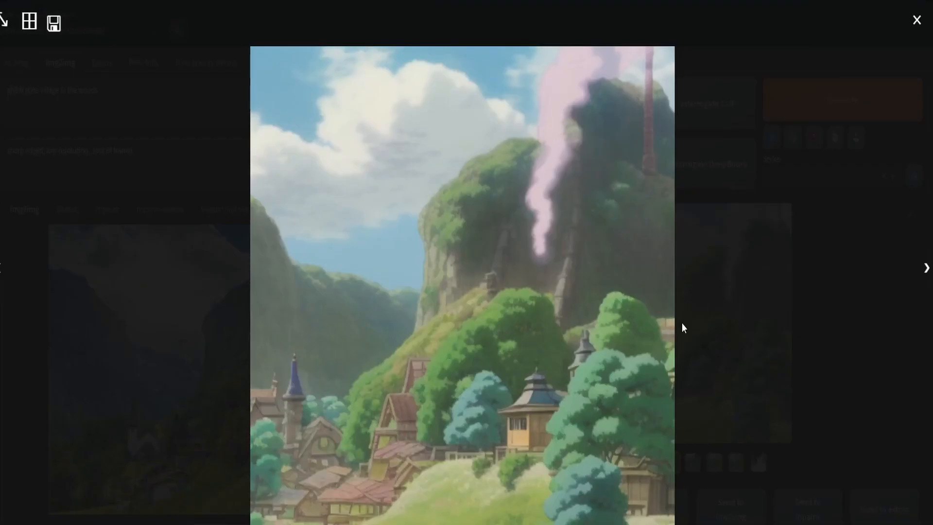
click(685, 323)
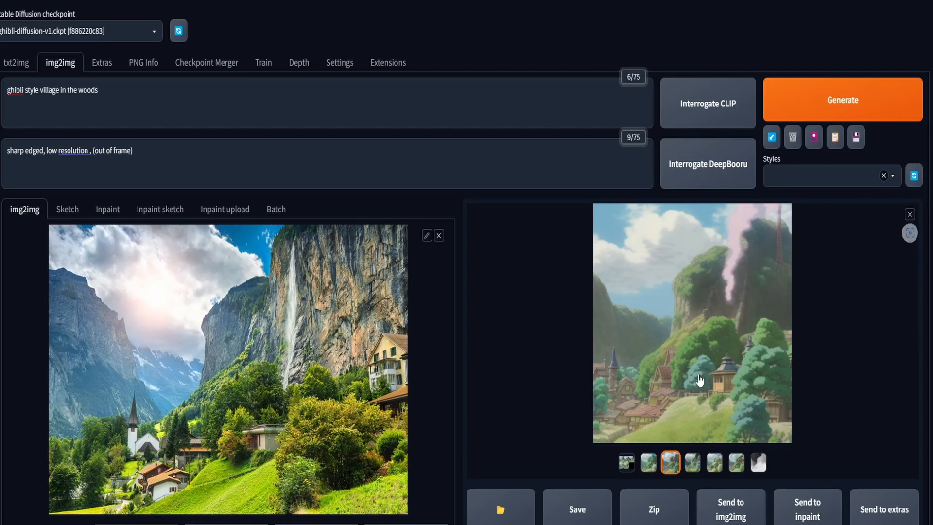
click(696, 467)
click(711, 465)
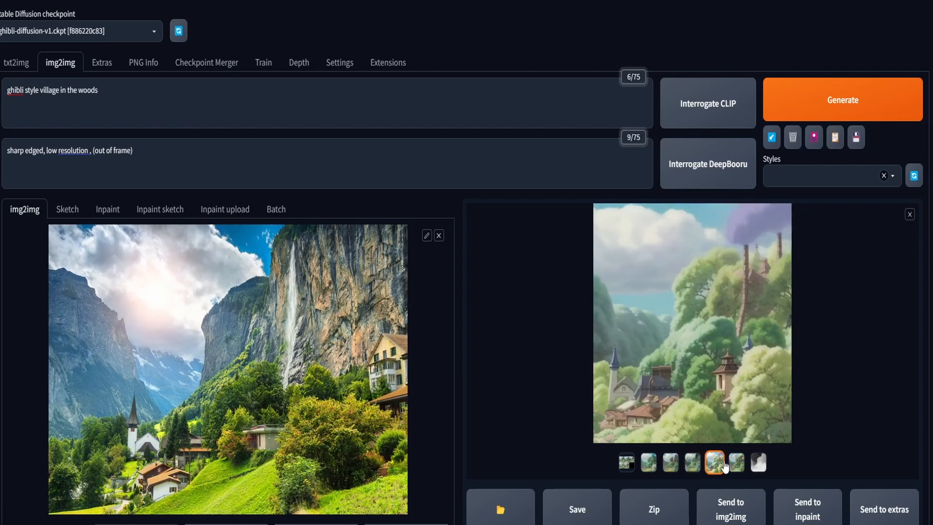
click(736, 463)
click(649, 466)
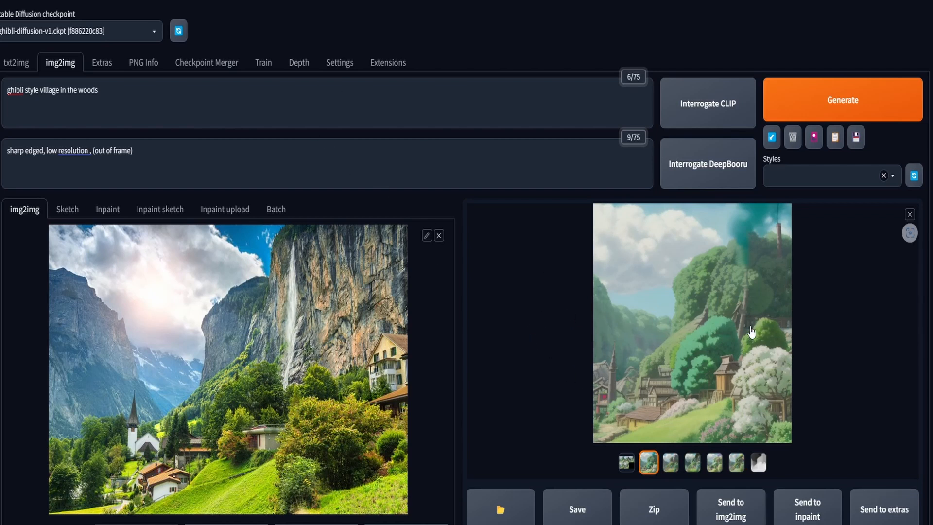
- Enable generation of a 3D inpainted mesh in the Depth extension's single-image settings
click(295, 64)
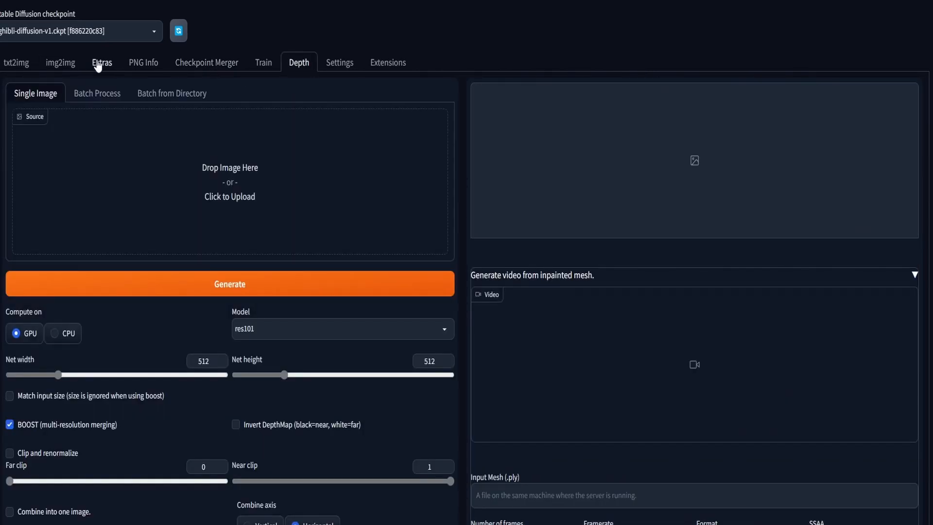
click(80, 64)
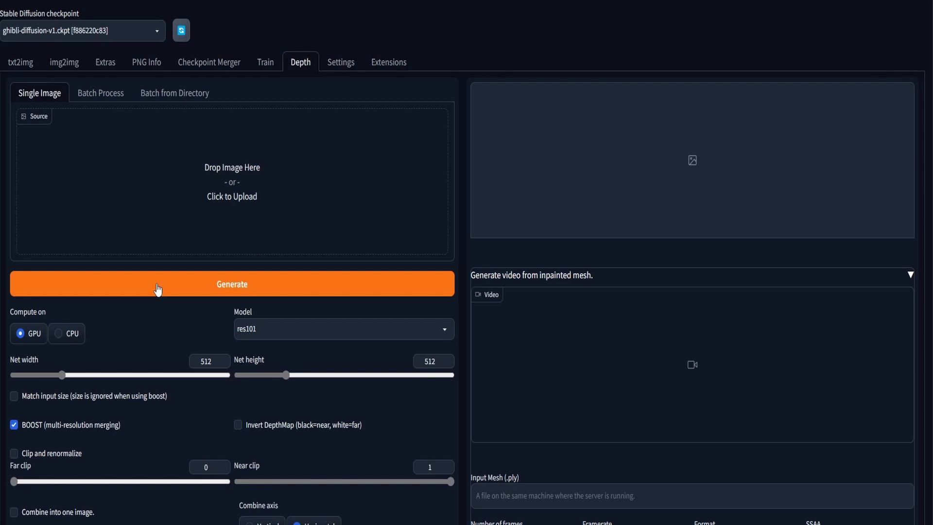
scroll(158, 290, down, 5)
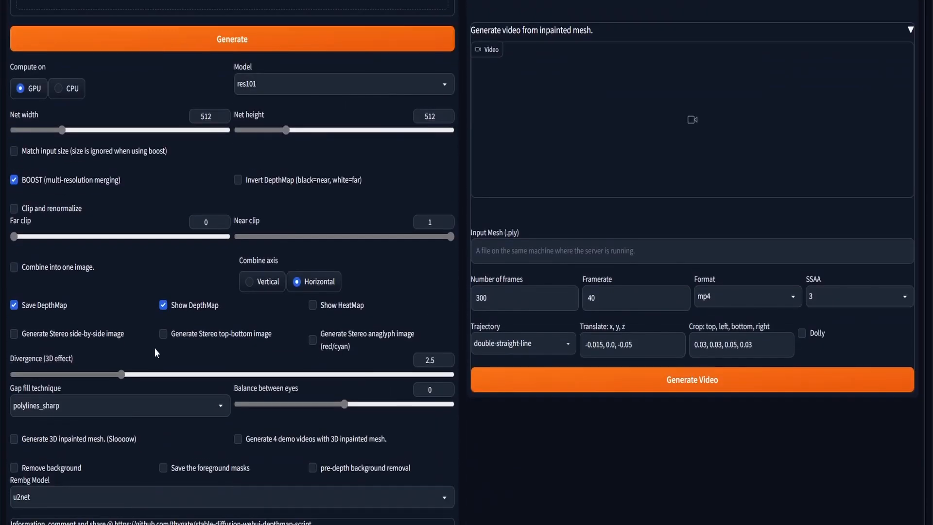
click(13, 433)
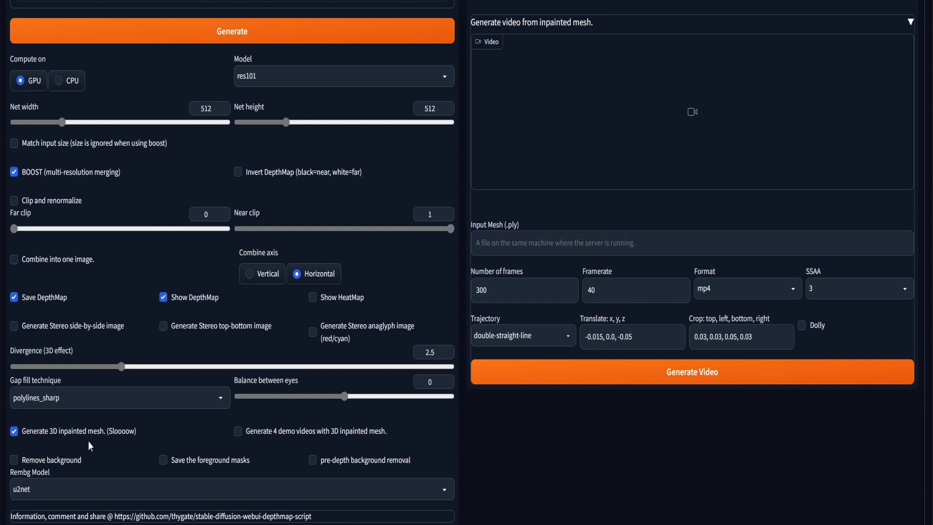
scroll(260, 349, up, 5)
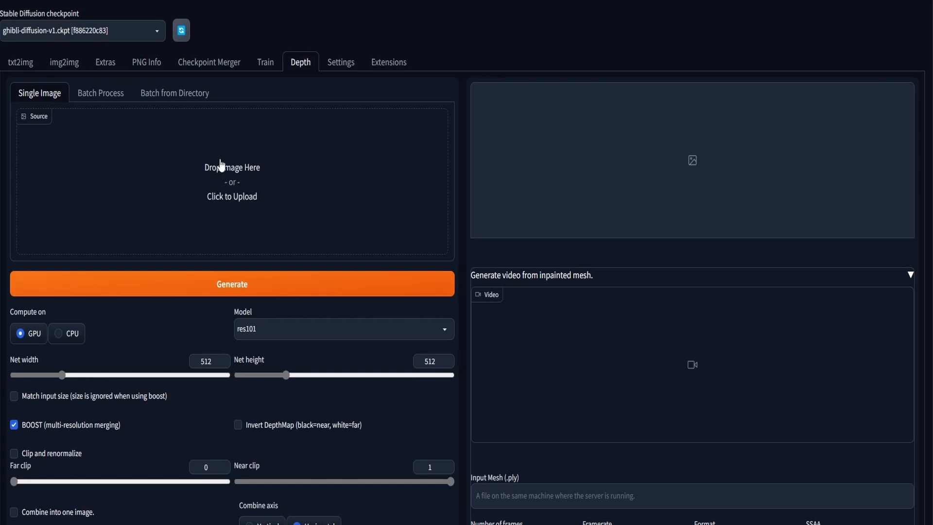
- Load the copied forest village image as the depth source and keep res101 as the depth model
key(ctrl+v)
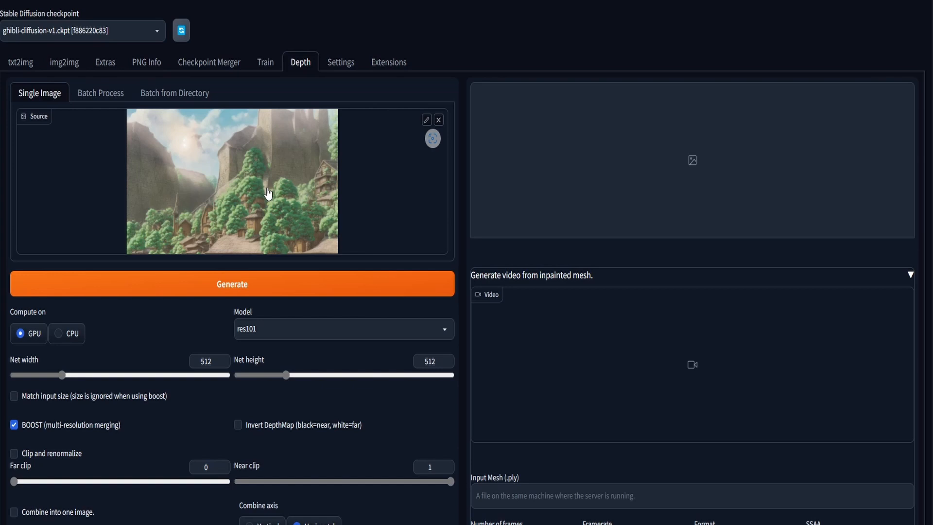
click(326, 329)
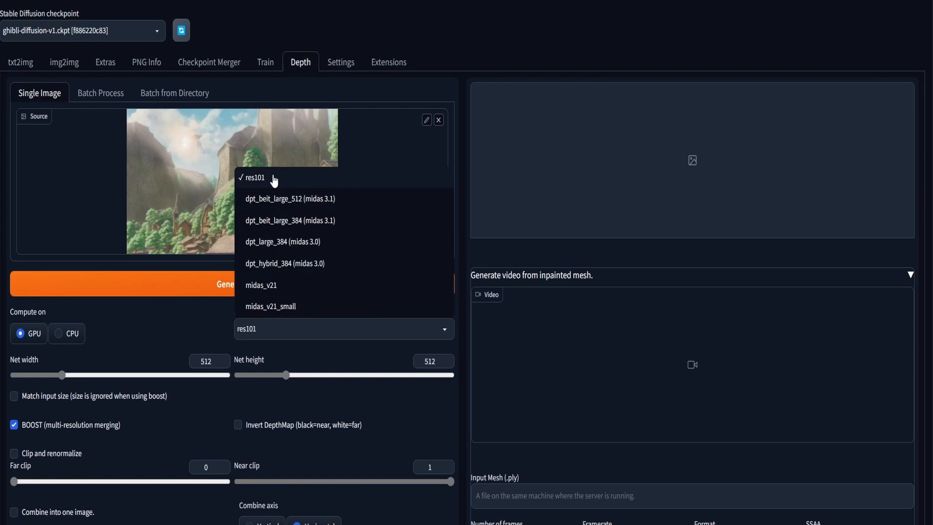
click(274, 181)
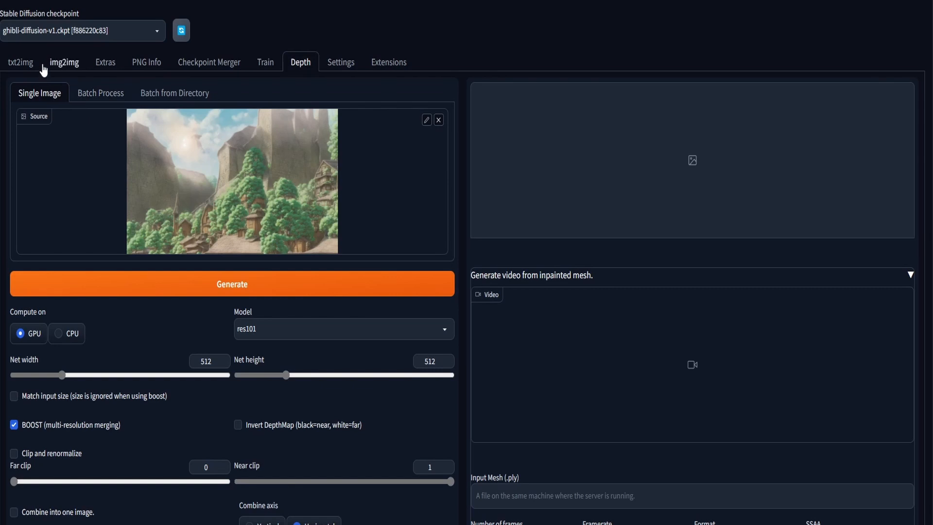
click(288, 333)
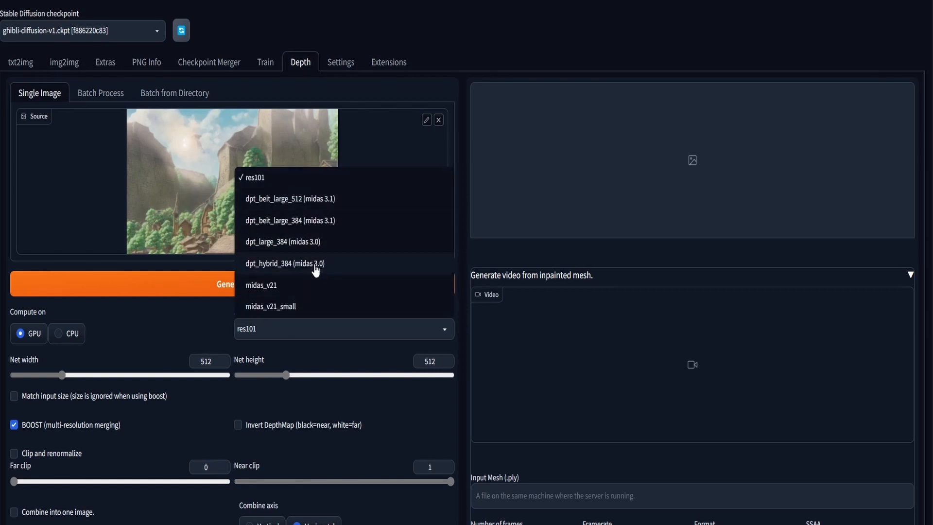
click(193, 314)
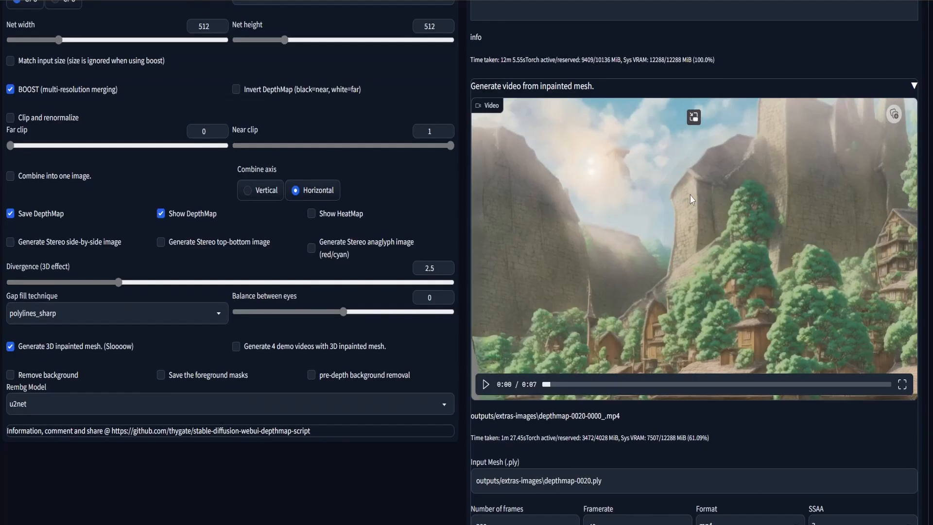
- Play the inpainted mesh video and examine it alongside the generated depth map and the video settings
scroll(690, 197, up, 7)
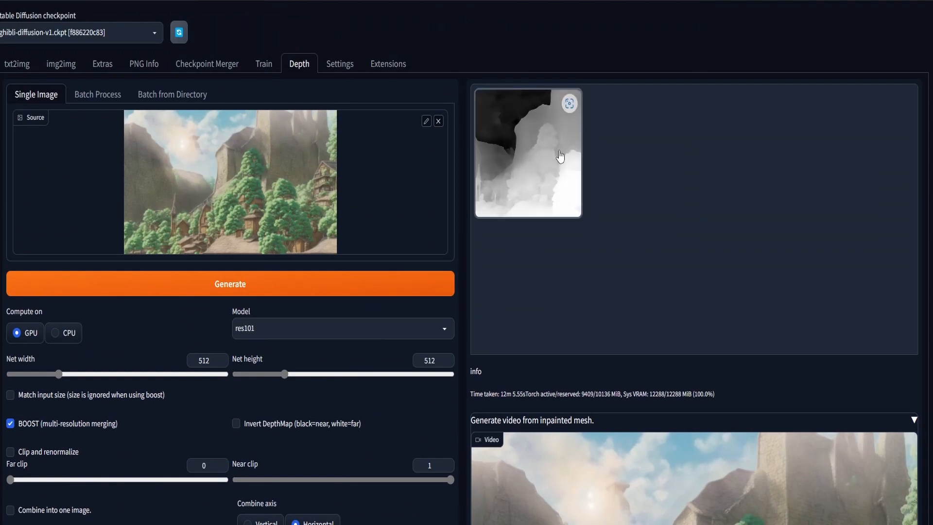
scroll(639, 143, down, 7)
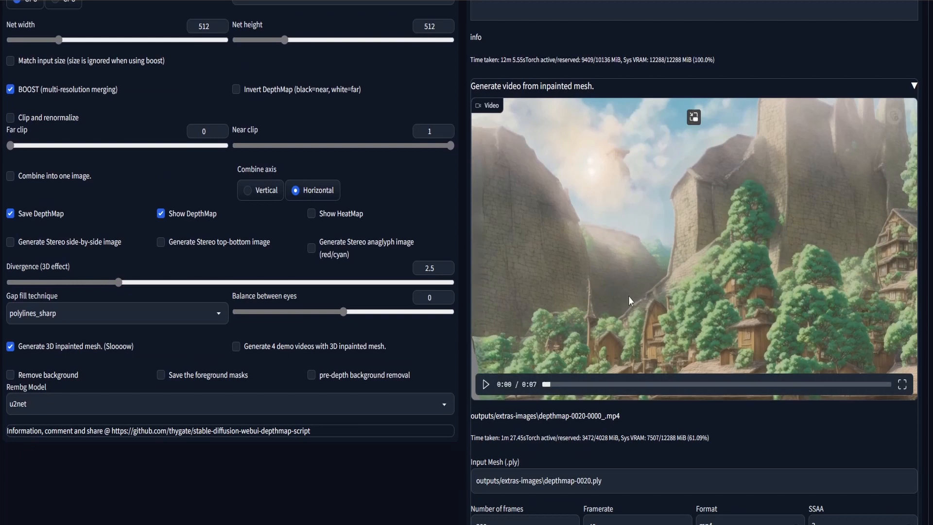
click(484, 385)
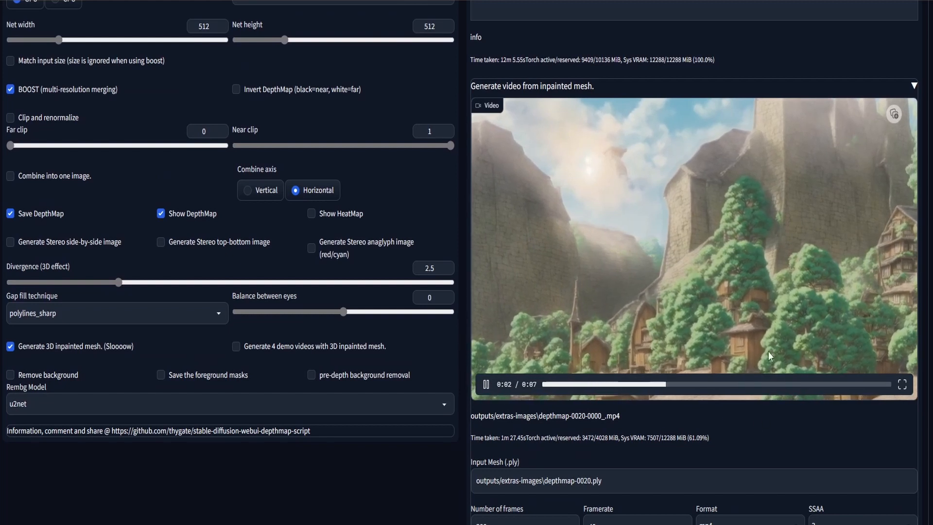
scroll(772, 342, down, 2)
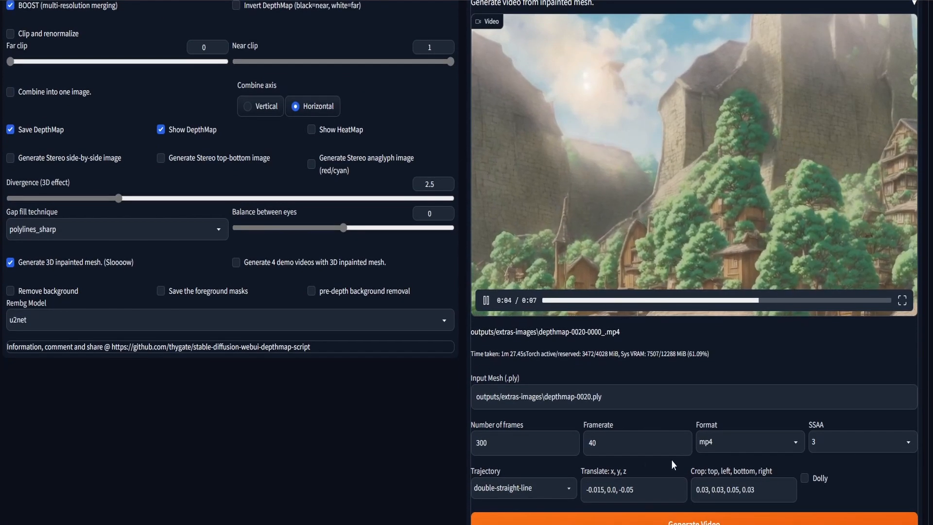
scroll(690, 444, up, 4)
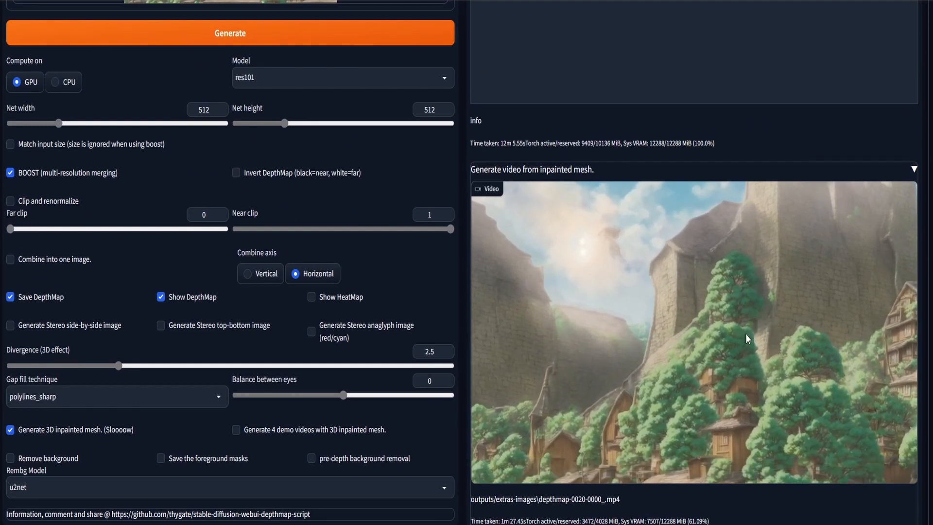
scroll(745, 333, down, 2)
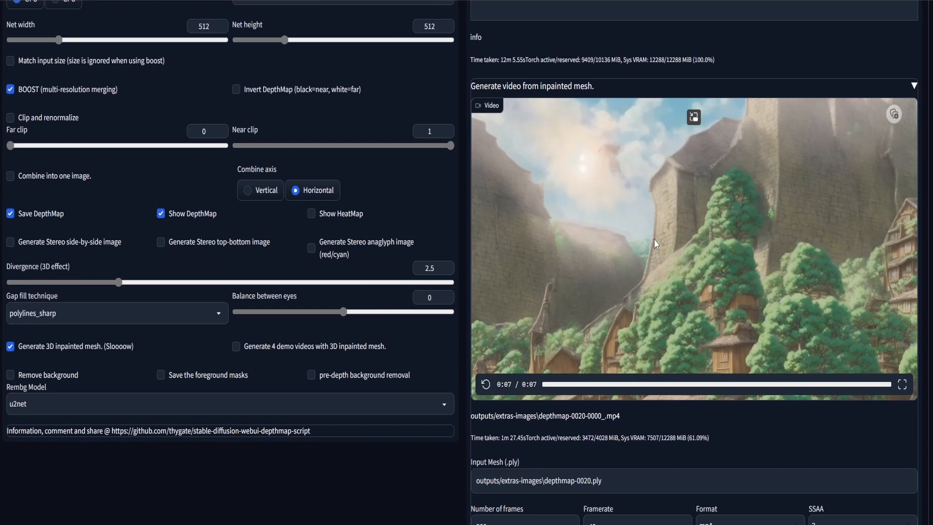
scroll(723, 248, up, 2)
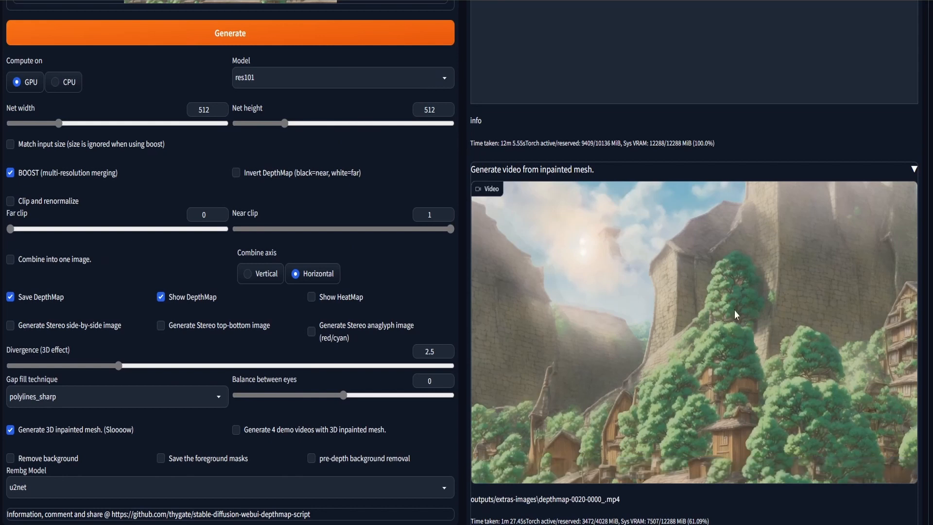
scroll(745, 359, down, 2)
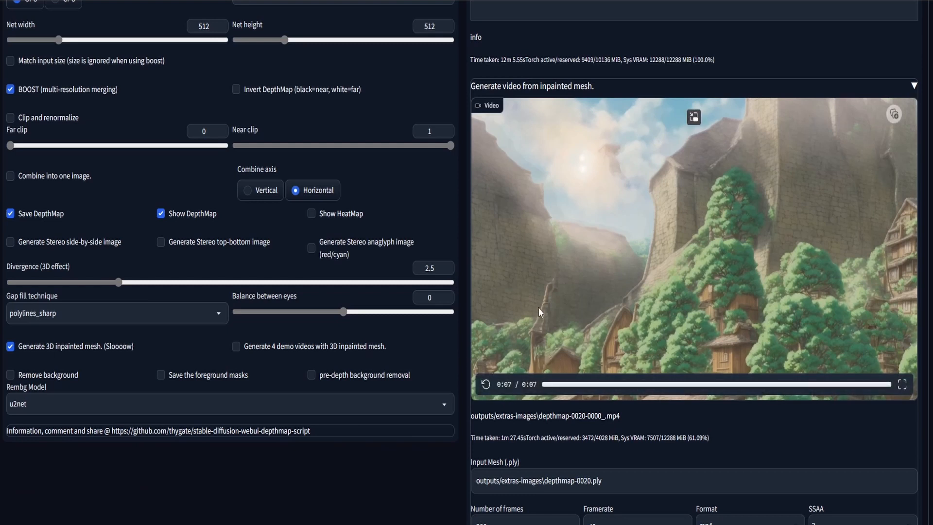
scroll(486, 404, up, 3)
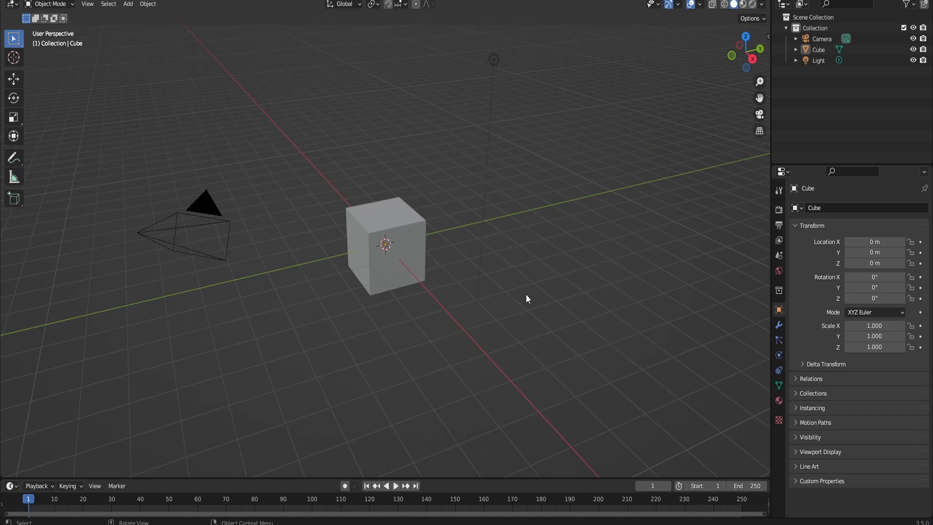
- Switch to Blender and delete the default cube from the scene
click(403, 246)
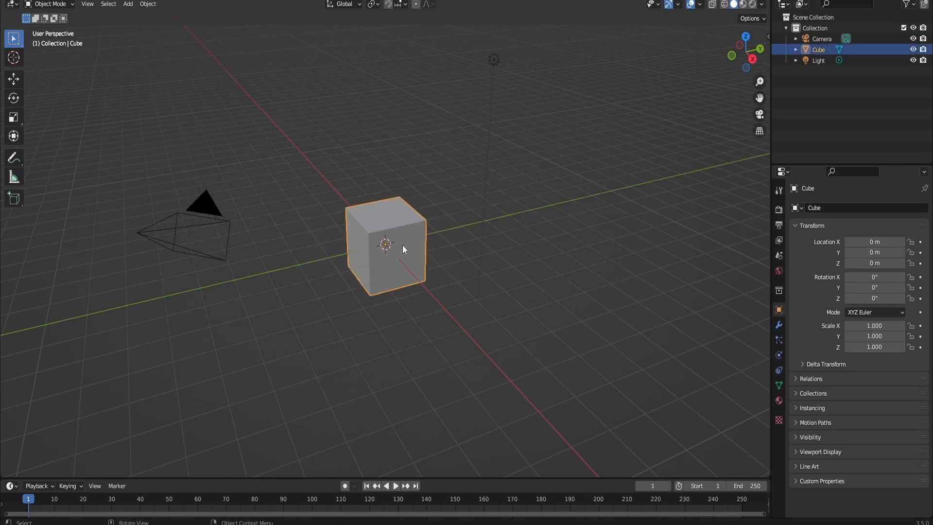
key(x)
click(400, 207)
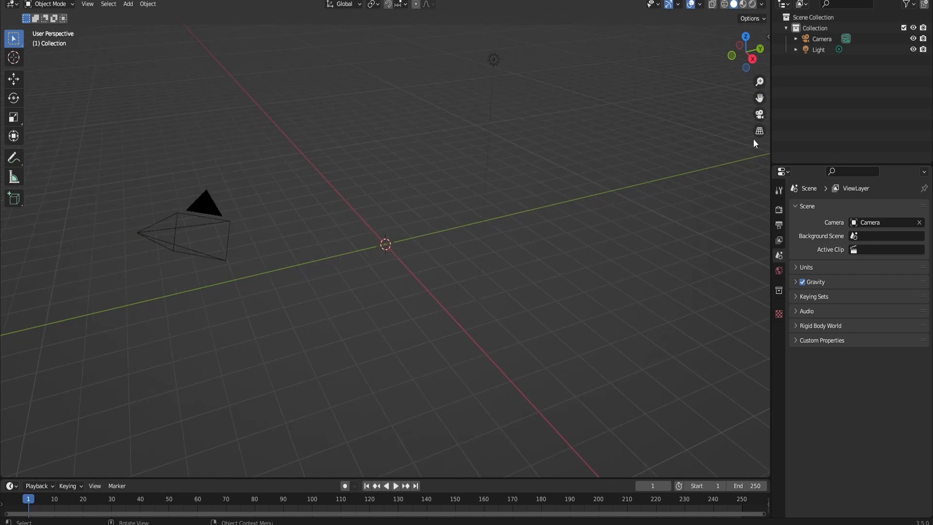
- Add a mesh plane at the world origin
drag(744, 50, 594, 182)
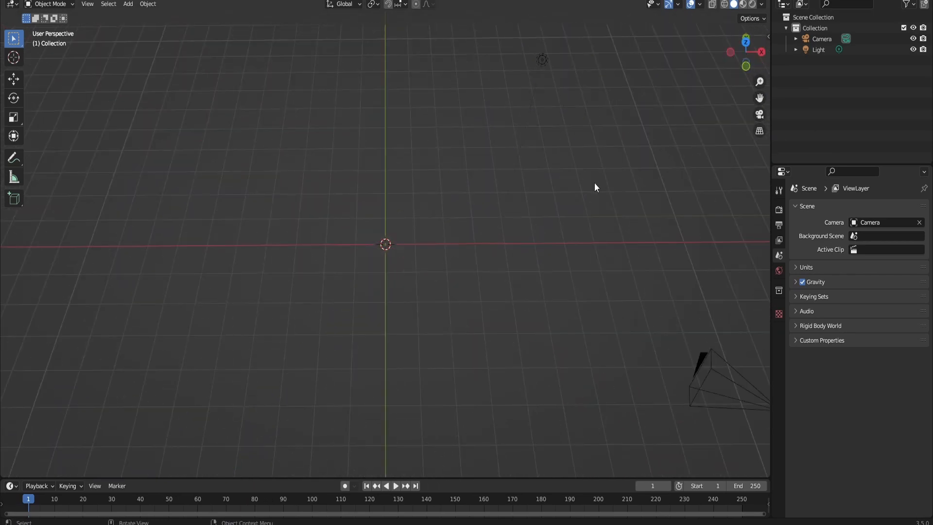
key(shift+a)
click(472, 277)
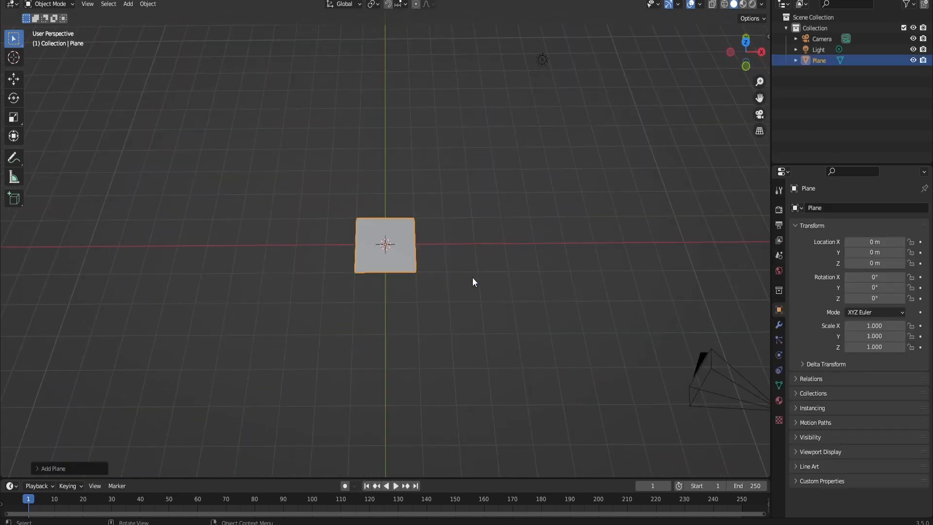
drag(745, 51, 408, 322)
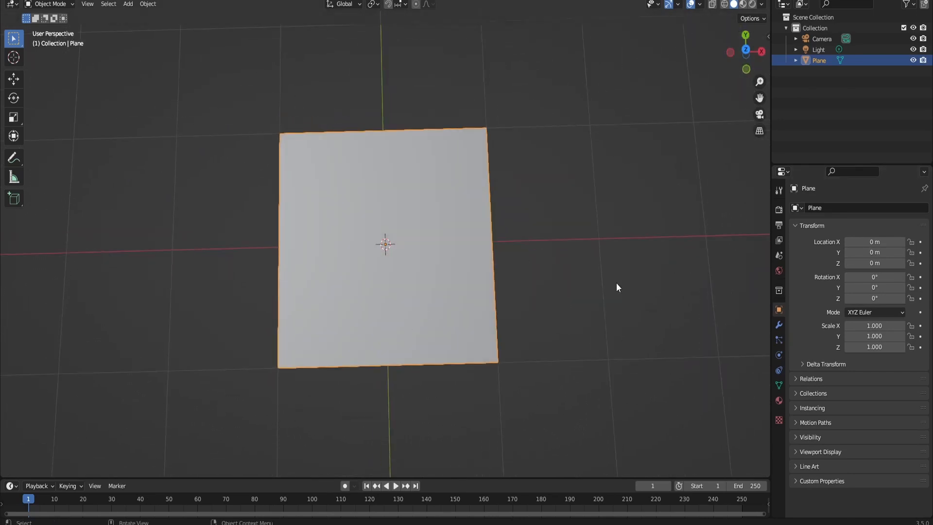
scroll(449, 245, down, 3)
scroll(436, 246, up, 2)
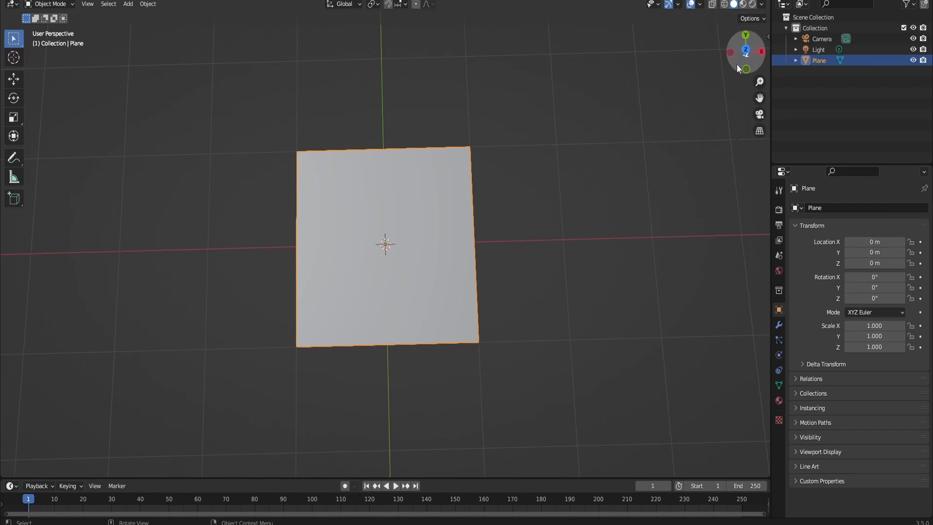
- Rotate the plane 90° about the X axis and raise it 1 m along Z
drag(745, 50, 549, 174)
text(r)
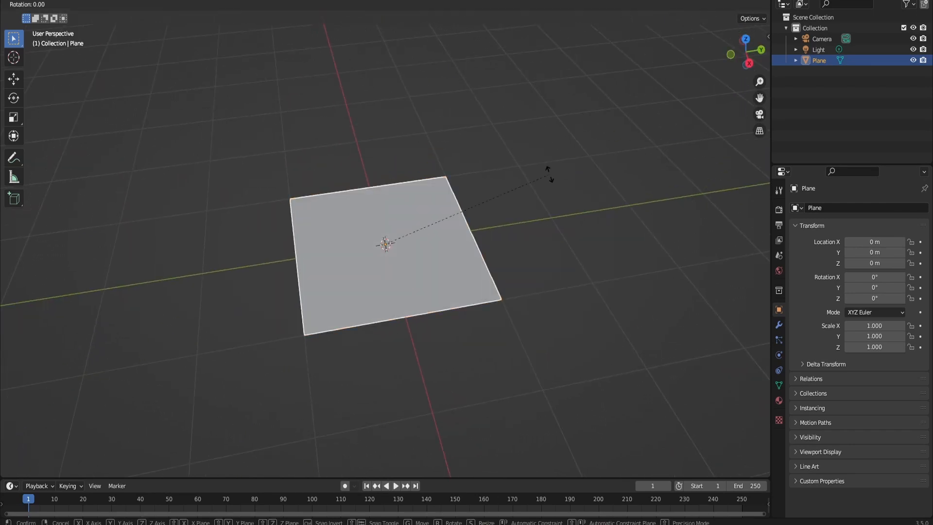
text(x90)
key(Return)
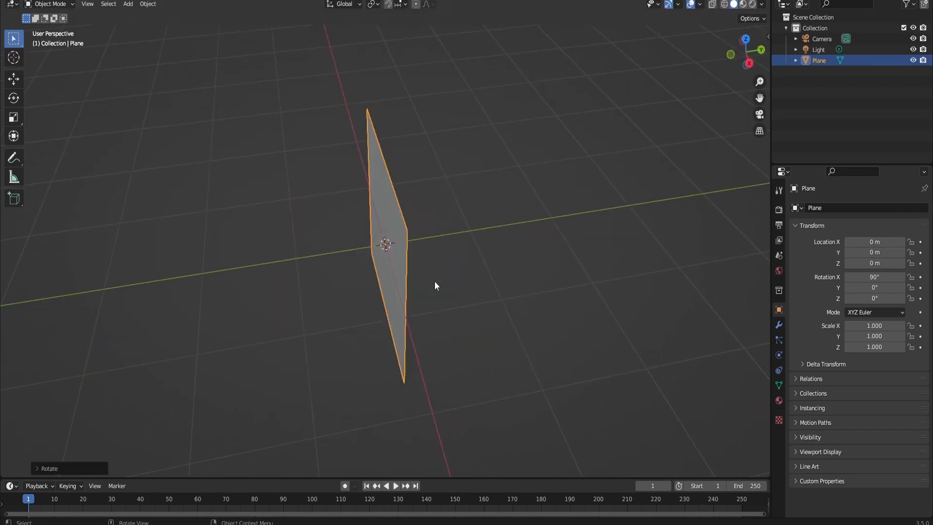
text(gz1)
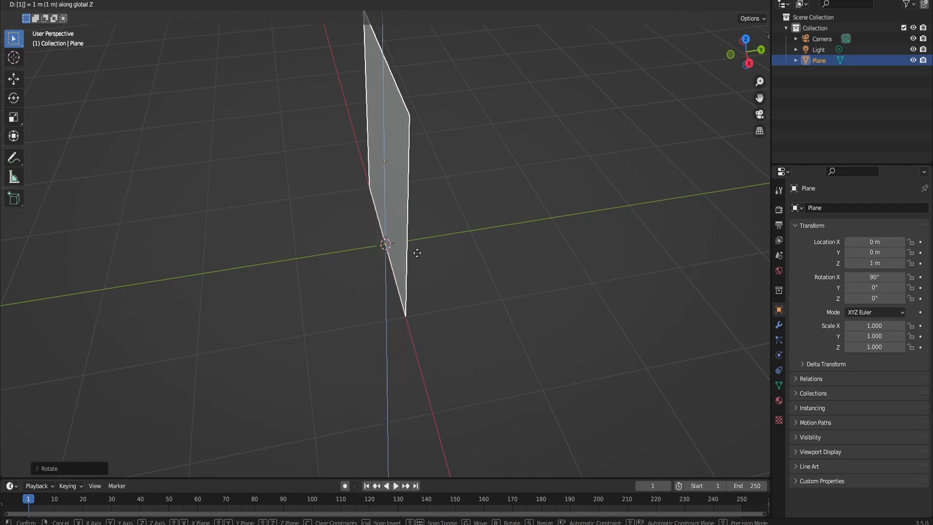
key(Return)
- Align the camera to the front view, lock the camera to the view and shift it so the whole plane is framed
click(731, 56)
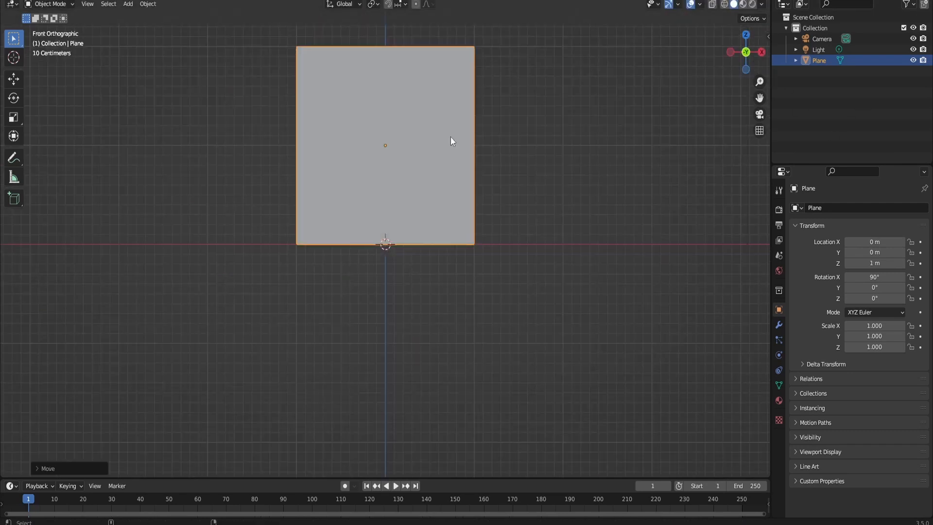
key(KP_0)
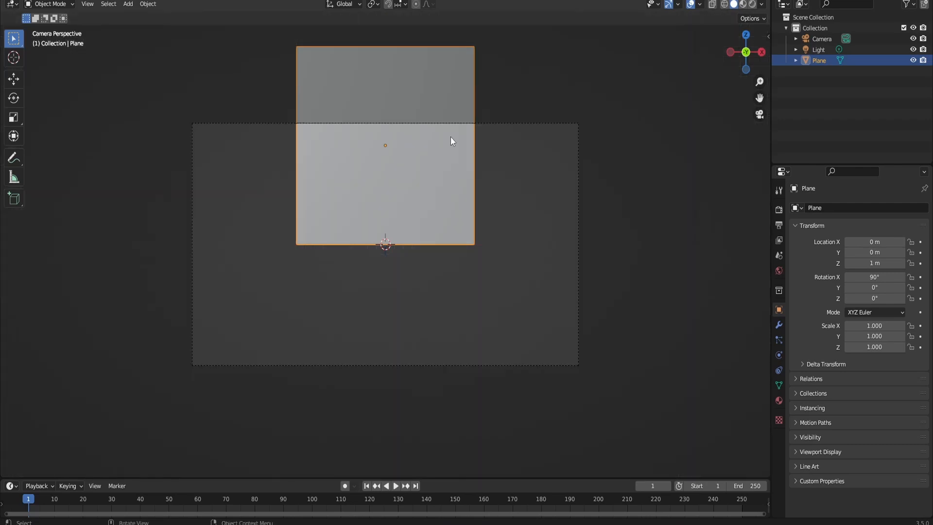
click(766, 35)
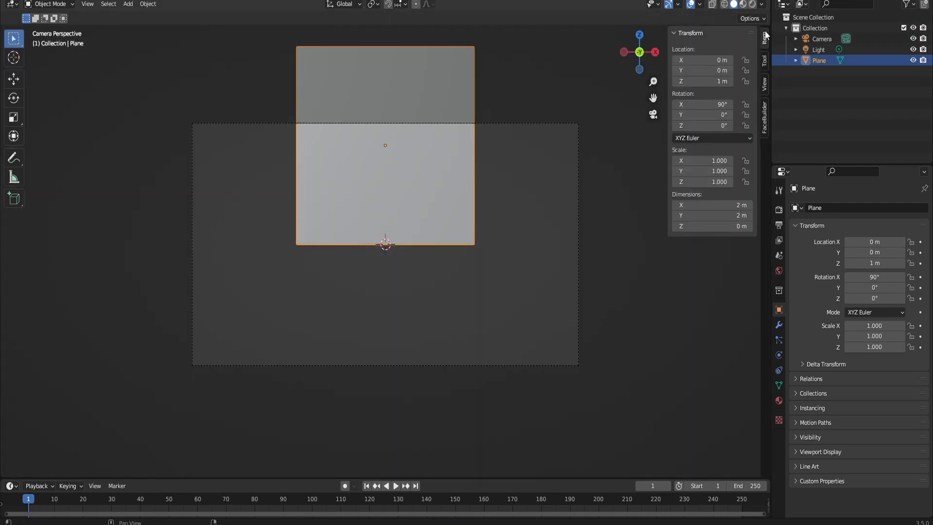
click(764, 85)
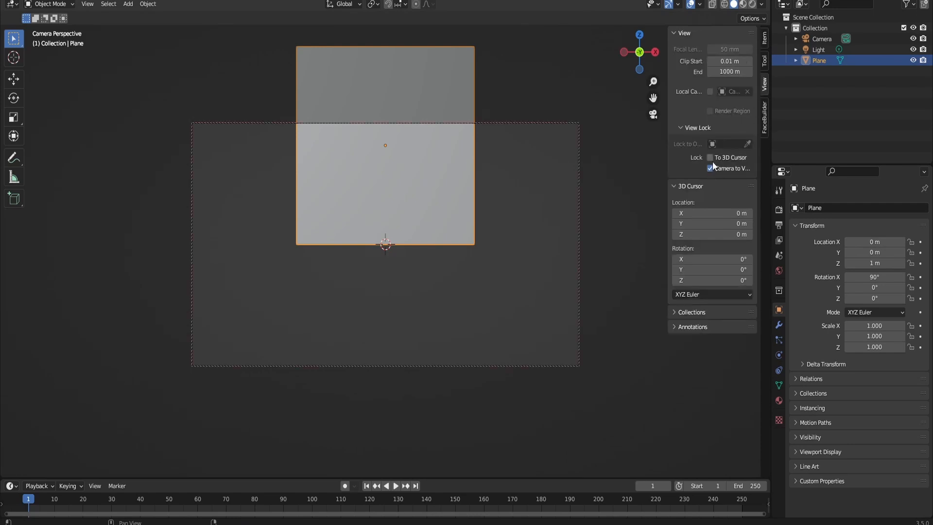
drag(653, 98, 646, 210)
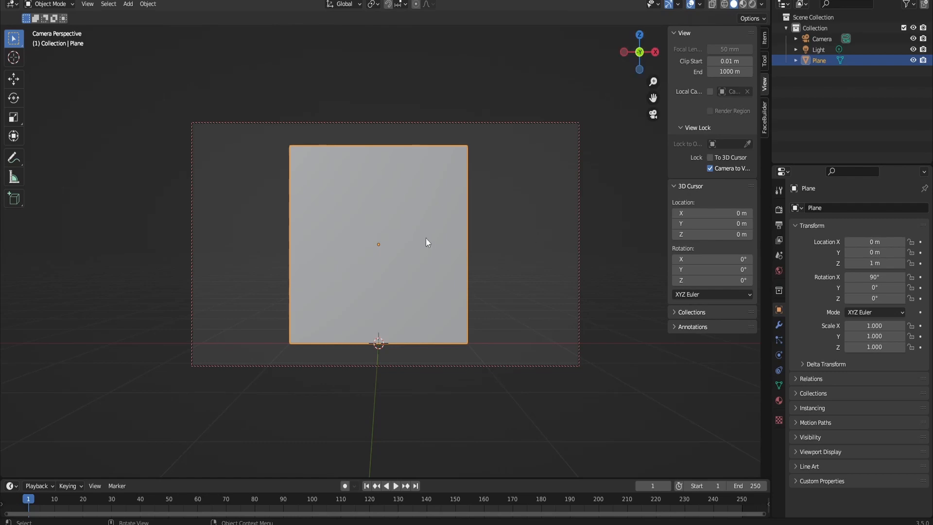
- Scale the plane by about 2.256 along X and 1.409 along Z to cover the camera frame, and centre the camera on it
key(s)
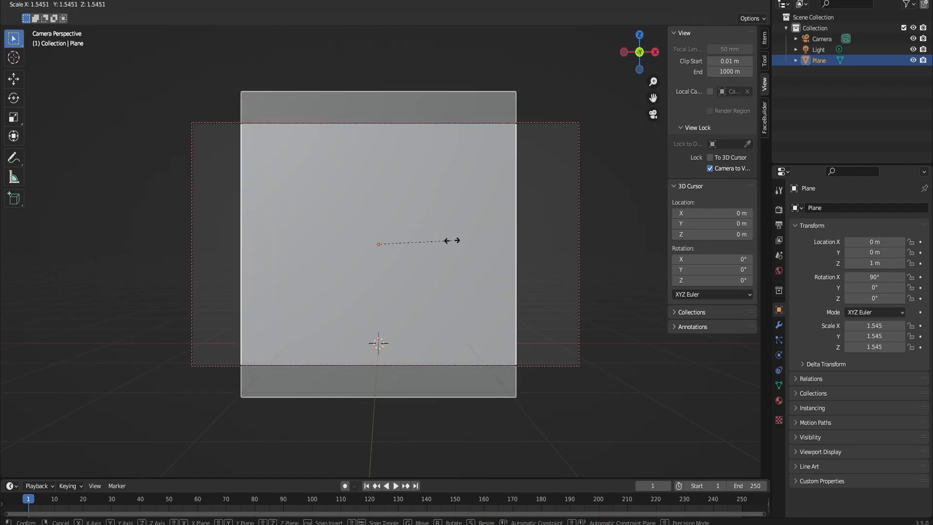
key(Escape)
key(s)
key(x)
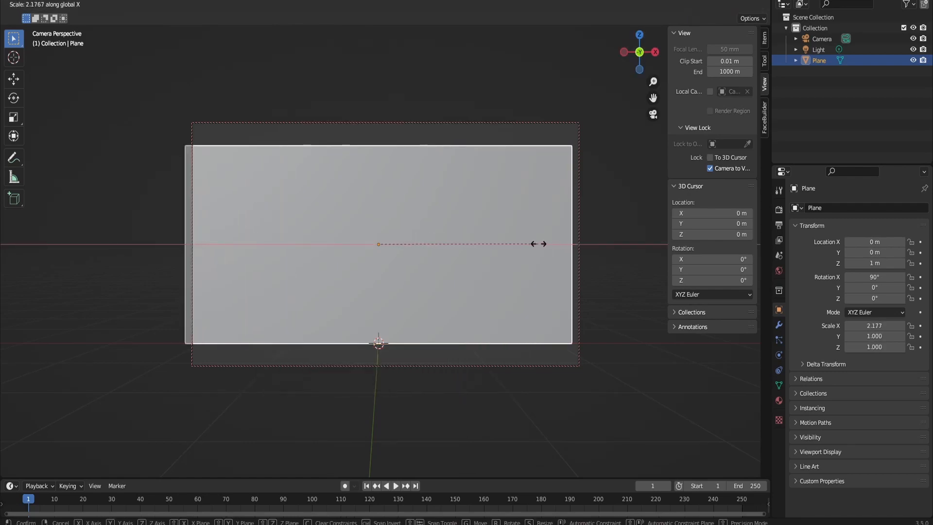
click(545, 247)
key(s)
key(z)
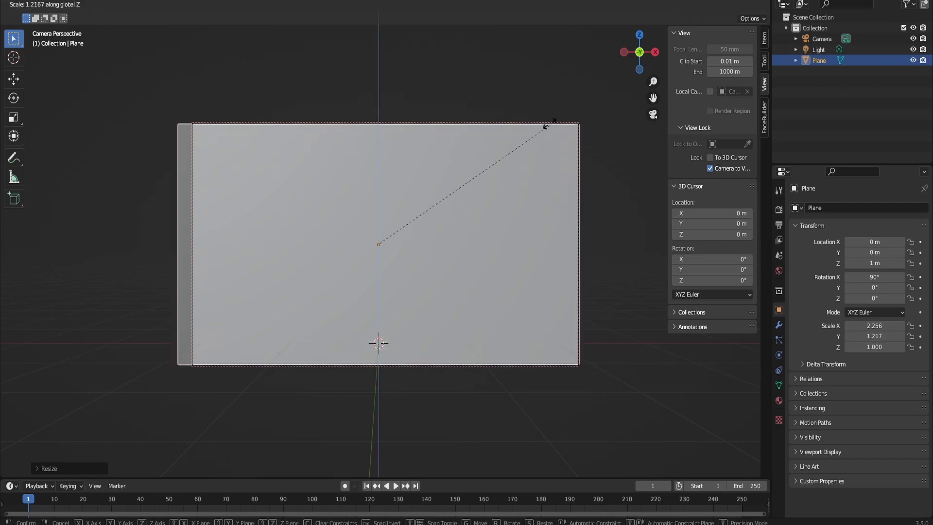
click(551, 69)
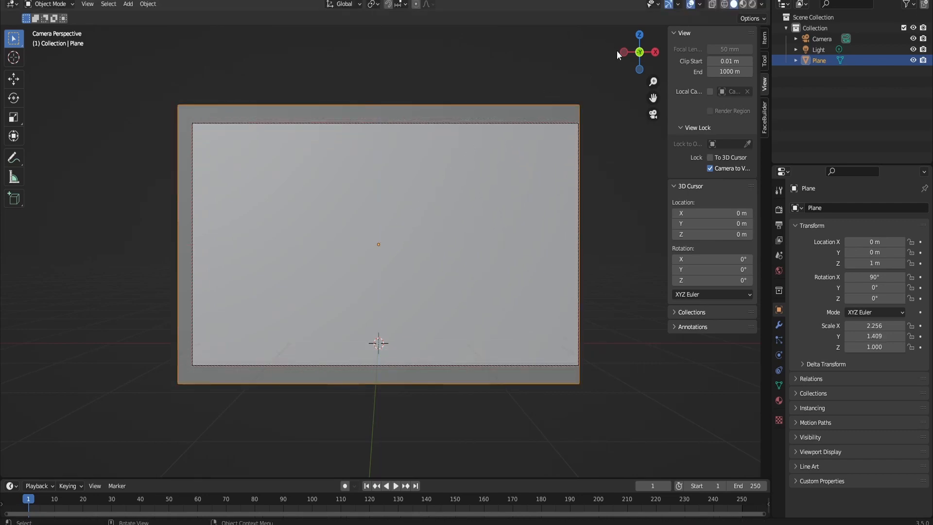
drag(653, 98, 655, 106)
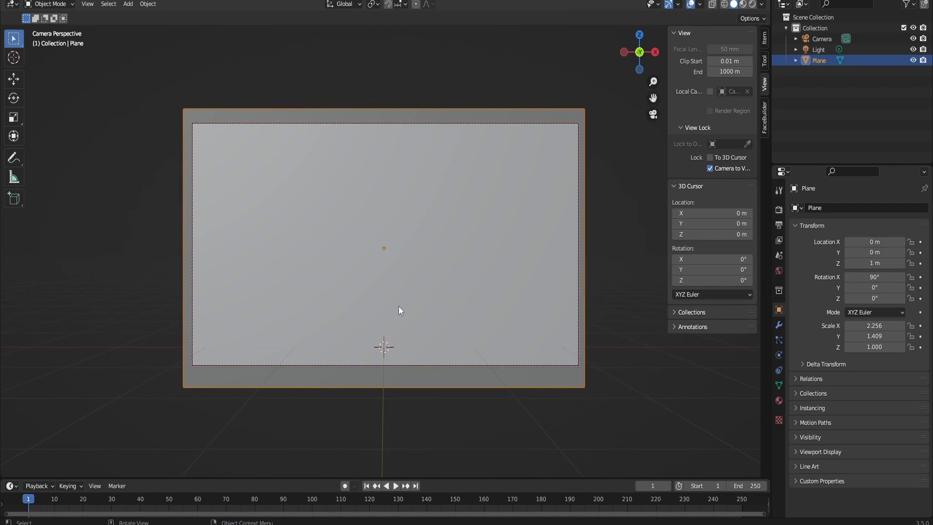
- Add a Subdivision Surface modifier to the plane, set to Simple with 6 viewport levels
click(778, 324)
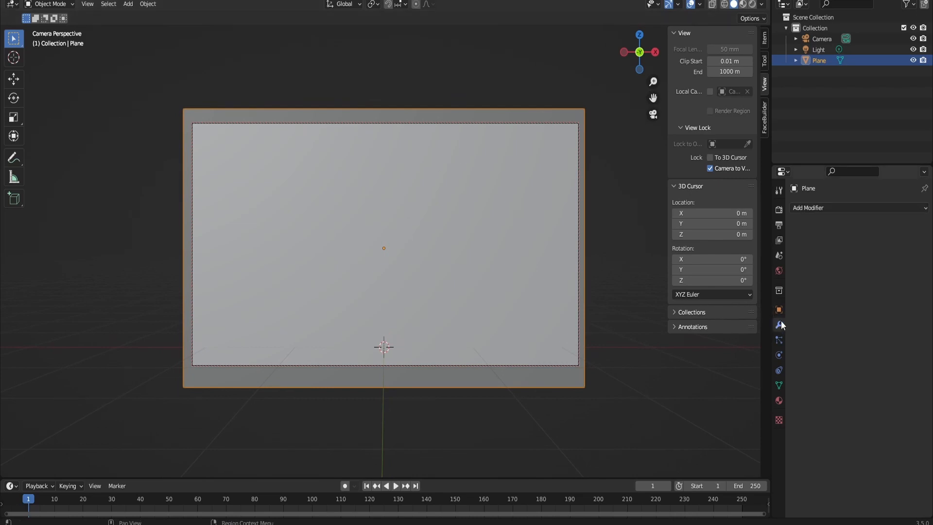
click(831, 209)
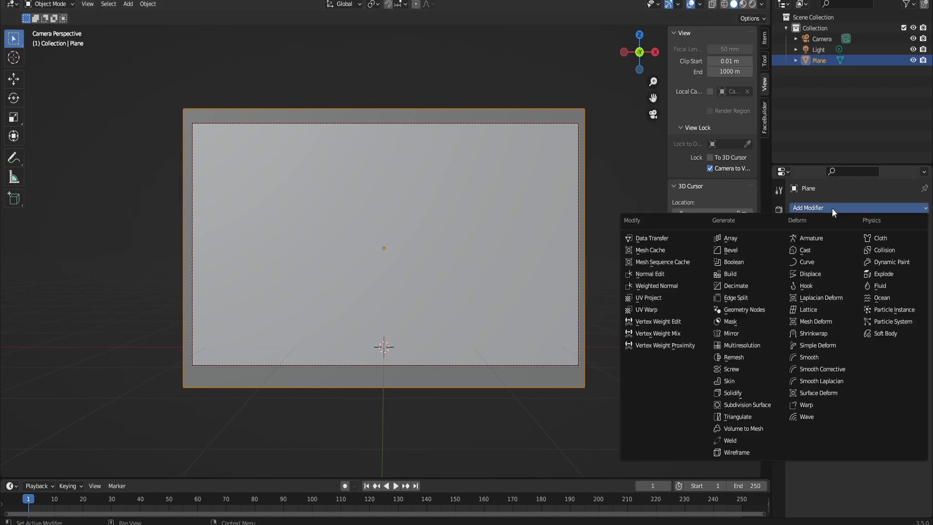
click(756, 405)
click(913, 245)
click(912, 255)
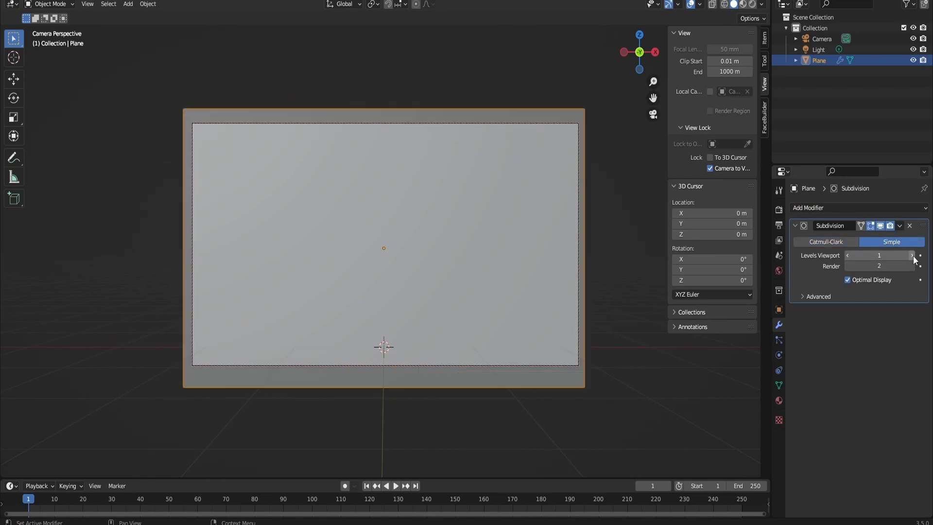
click(911, 255)
click(912, 255)
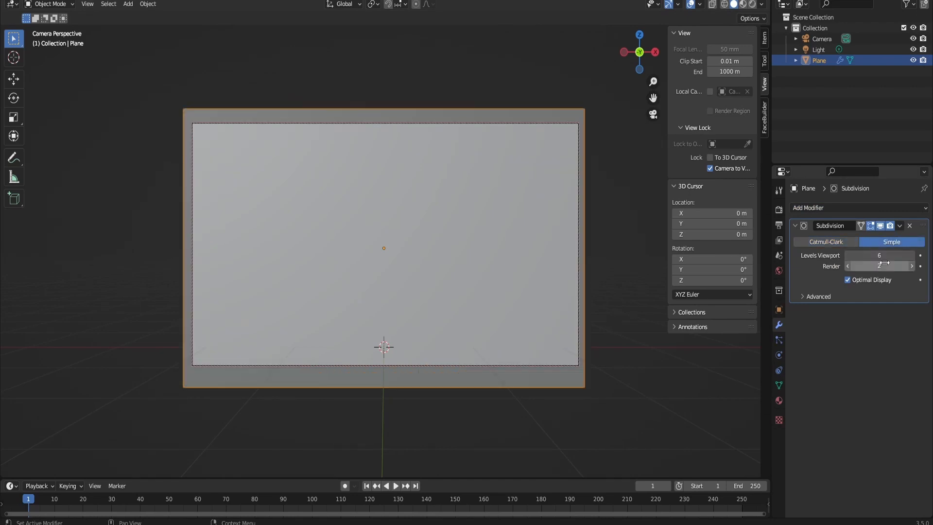
- Add a Displace modifier to the plane and create a new texture for it
click(836, 207)
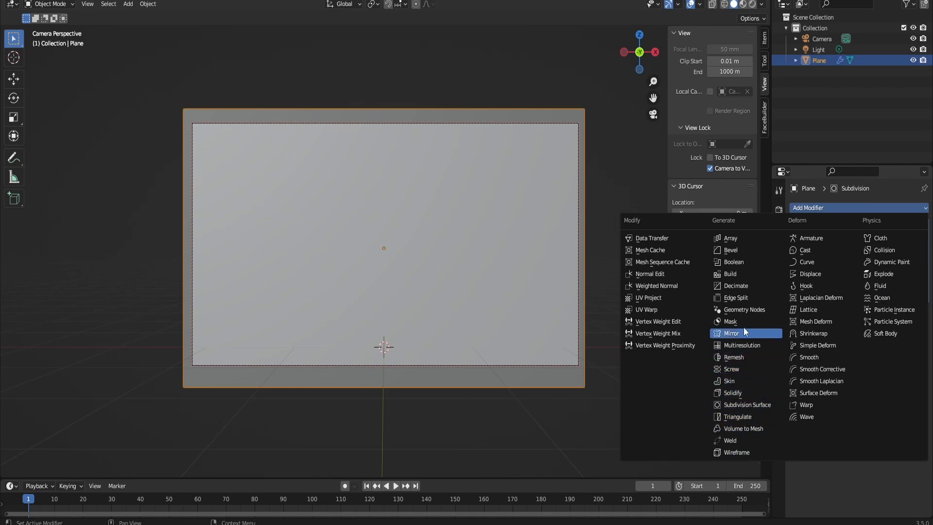
click(812, 274)
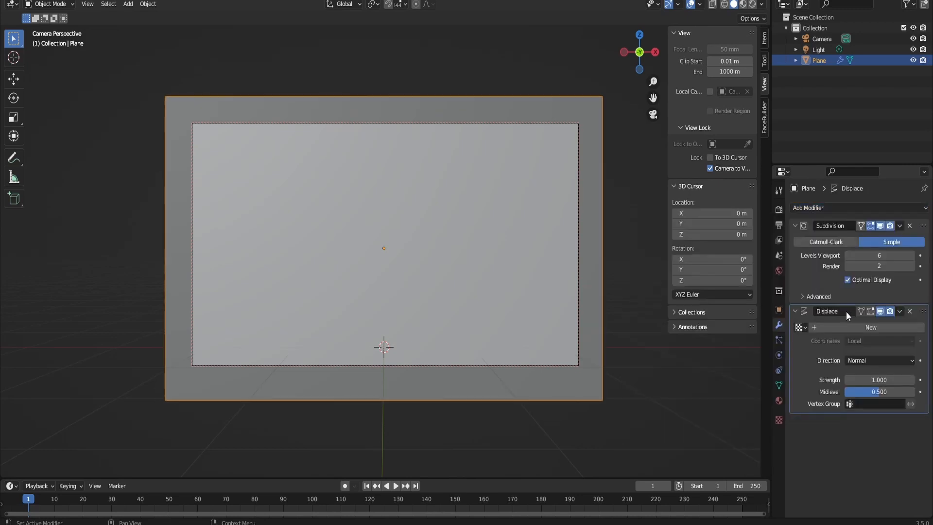
click(878, 330)
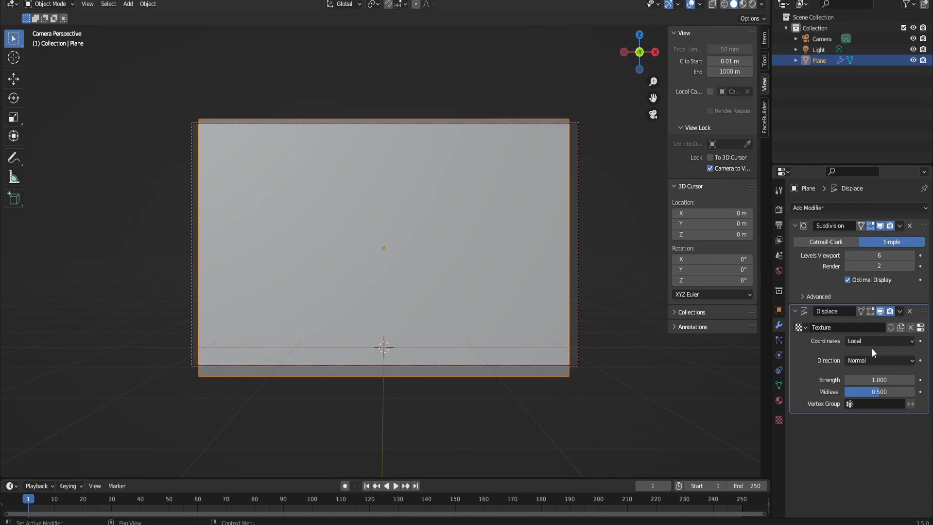
- Load the depth image tmpbtpn1dp3.png into the displacement texture and shade the plane smooth
click(779, 421)
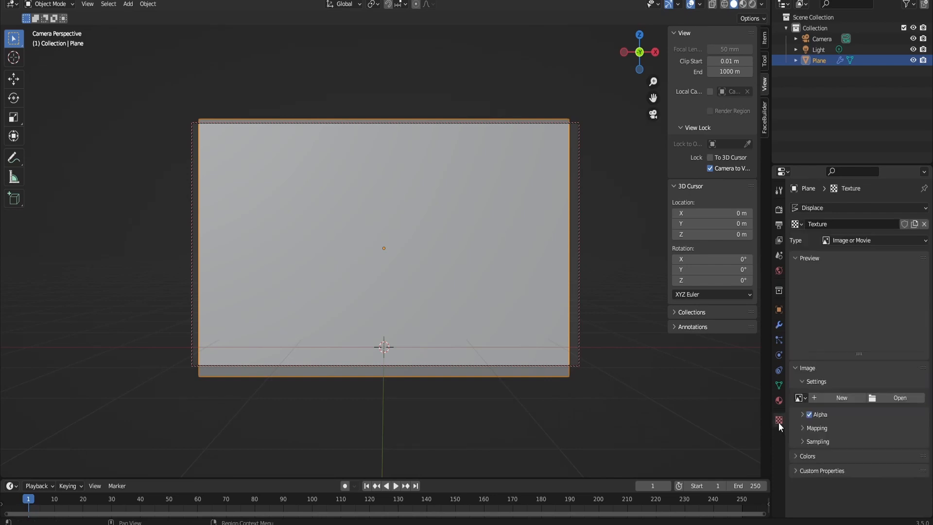
click(891, 398)
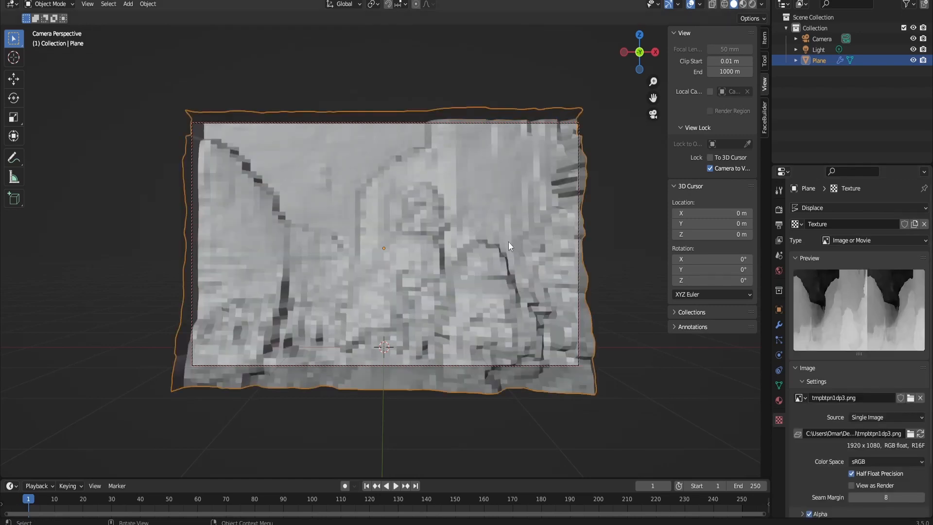
right_click(510, 239)
click(514, 238)
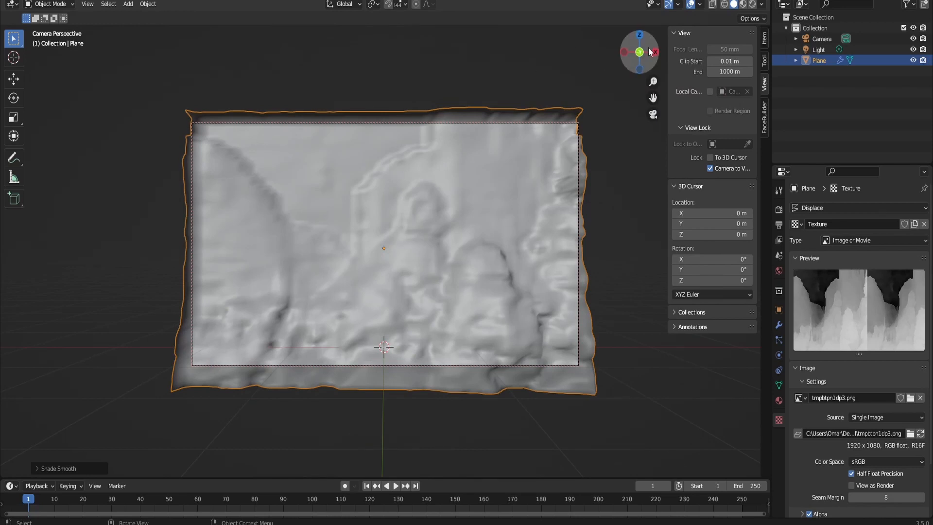
mouse_move(641, 53)
mouse_down()
mouse_move(600, 58)
mouse_move(654, 55)
mouse_move(644, 55)
mouse_up()
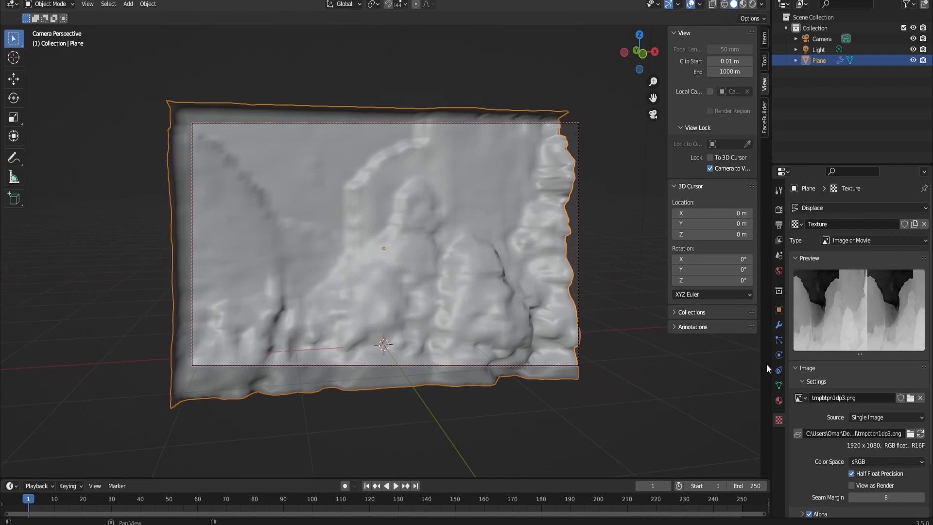
- Set the plane's Displace strength to 1.7 and check the relief from an angle
click(777, 327)
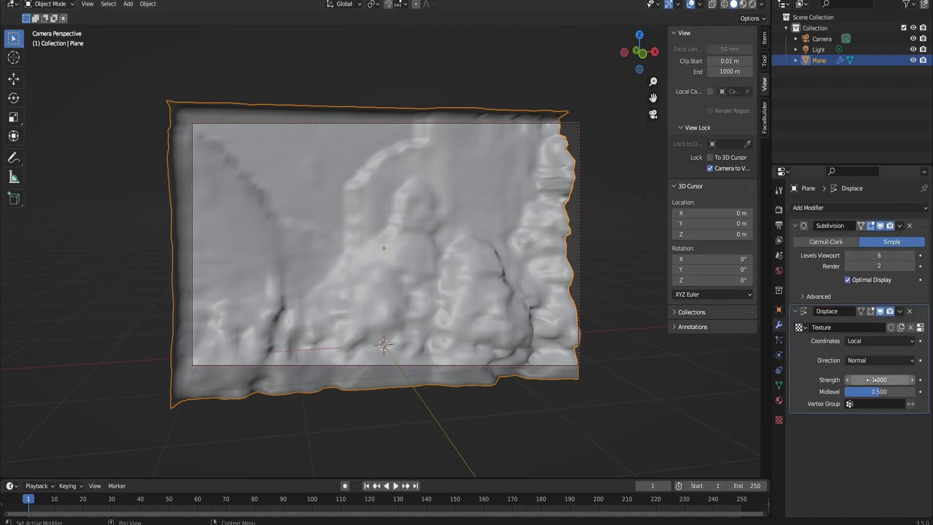
drag(872, 380, 904, 380)
mouse_move(649, 42)
mouse_down()
mouse_move(627, 49)
mouse_move(649, 43)
mouse_up()
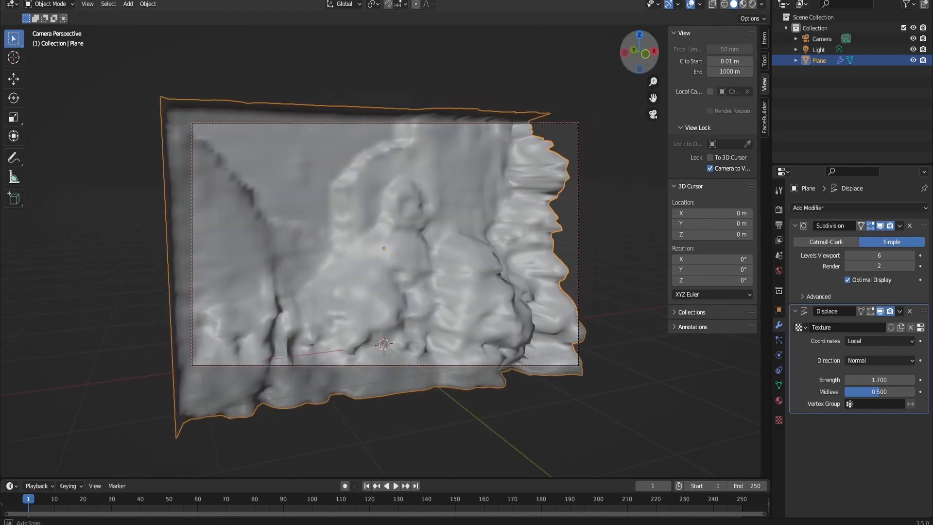
- Add a second Subdivision Surface modifier after the Displace, using Catmull-Clark with 2 viewport levels
click(862, 209)
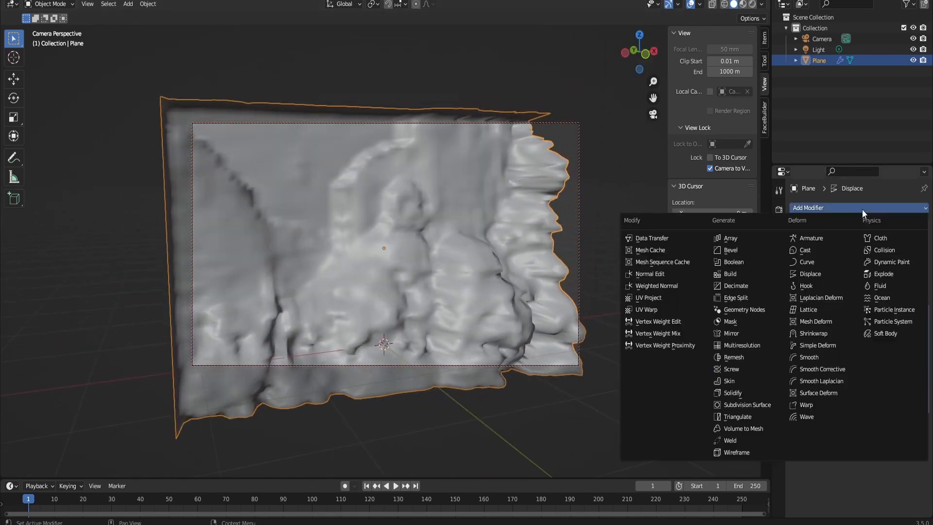
click(743, 404)
click(912, 451)
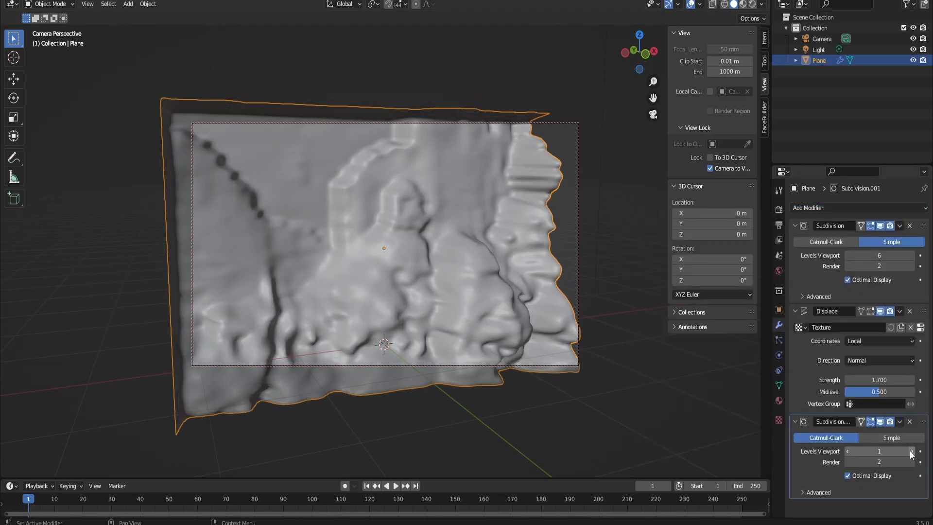
mouse_move(634, 47)
mouse_down()
mouse_move(663, 49)
mouse_move(635, 64)
mouse_up()
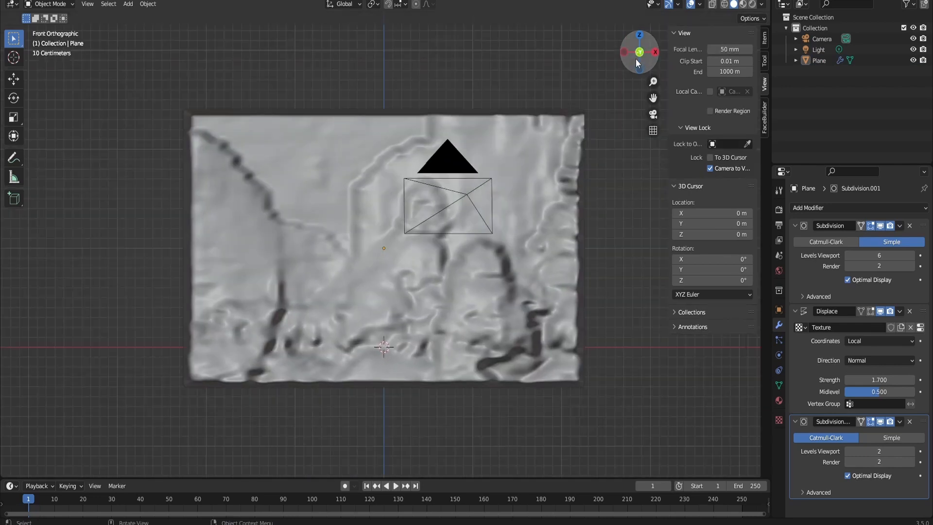
key(KP_5)
click(654, 114)
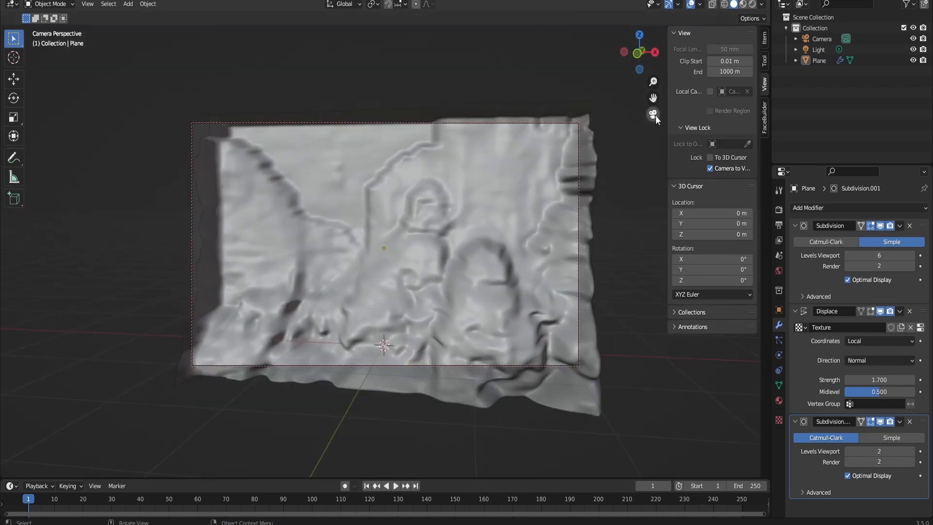
drag(639, 52, 640, 46)
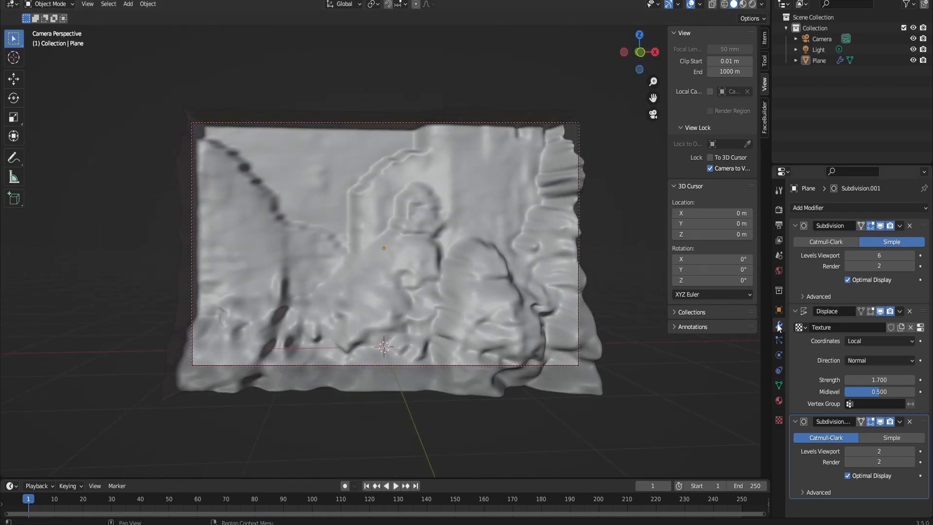
- Create a new material on the plane and use the image 00083-2937446033.png as its Base Color texture
click(779, 400)
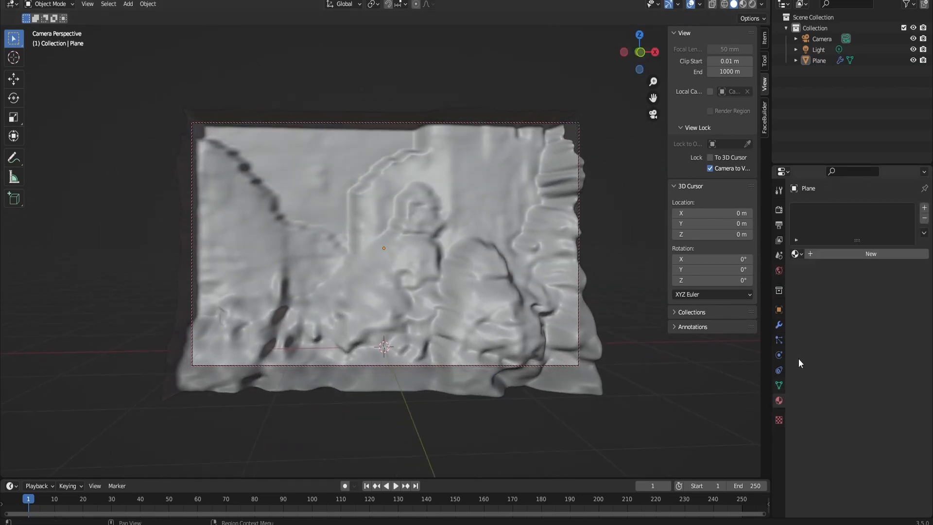
click(823, 255)
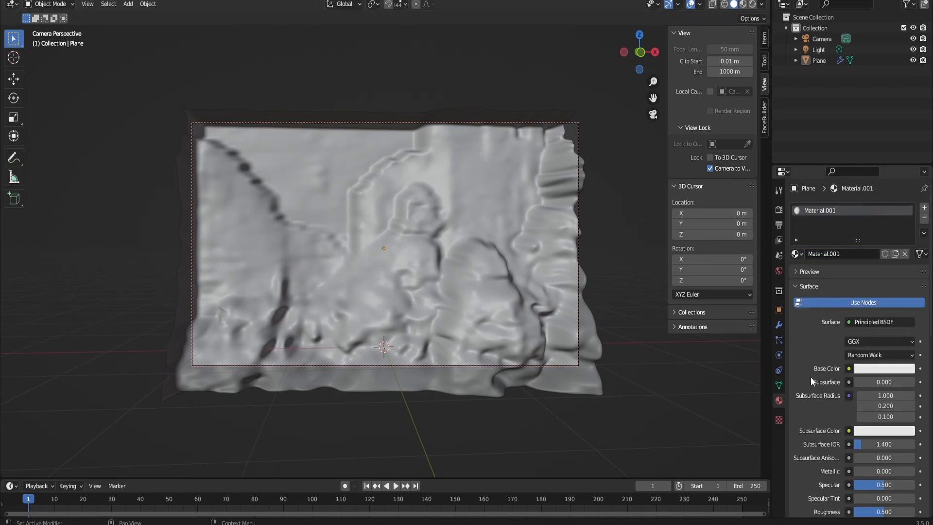
scroll(829, 336, down, 2)
click(848, 325)
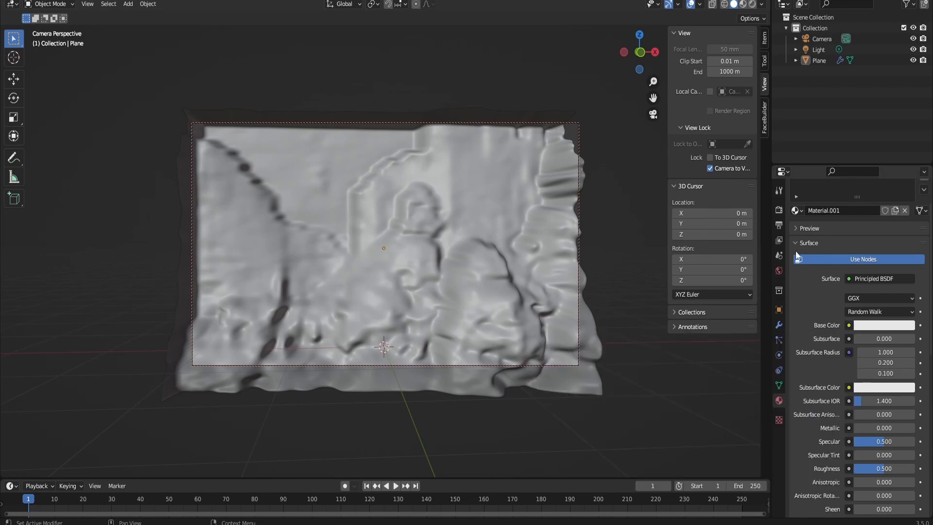
click(849, 325)
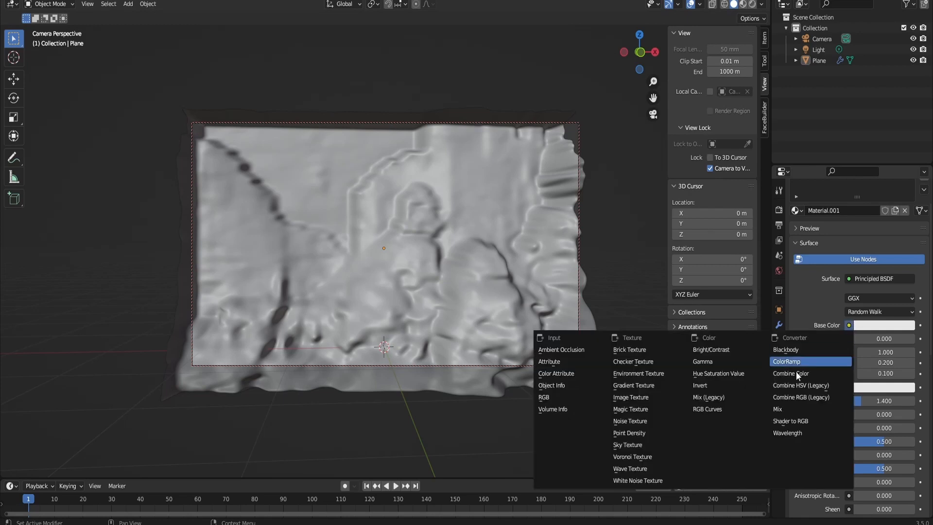
click(649, 395)
- Orbit and pan the locked camera around the textured plane in Material Preview to check its depth
mouse_move(639, 52)
mouse_down()
mouse_move(649, 54)
mouse_move(640, 53)
mouse_up()
drag(649, 98, 650, 88)
drag(639, 52, 637, 53)
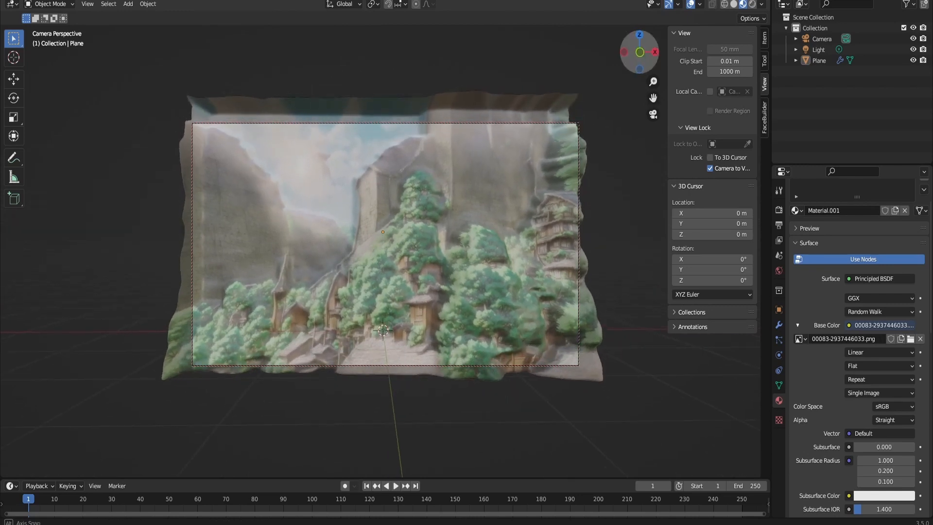
drag(653, 97, 641, 103)
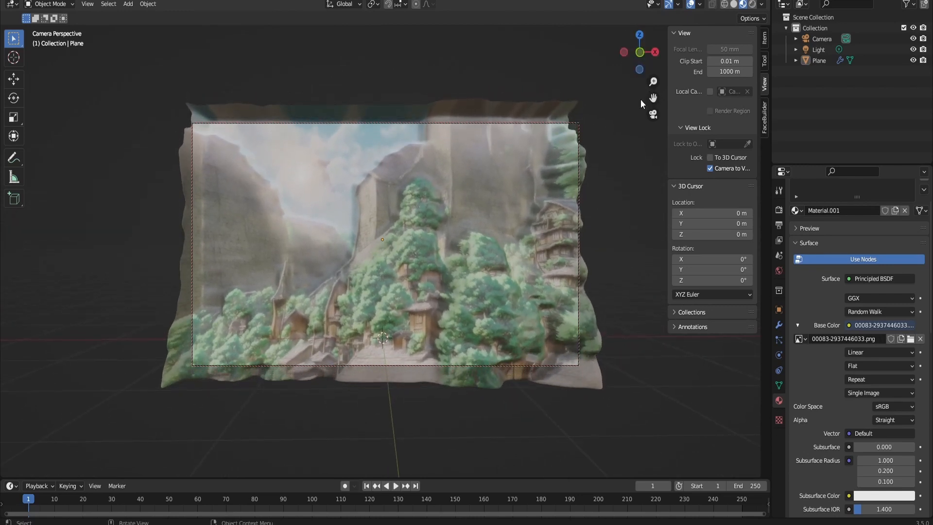
mouse_move(636, 56)
mouse_down()
mouse_move(556, 56)
mouse_move(639, 56)
mouse_up()
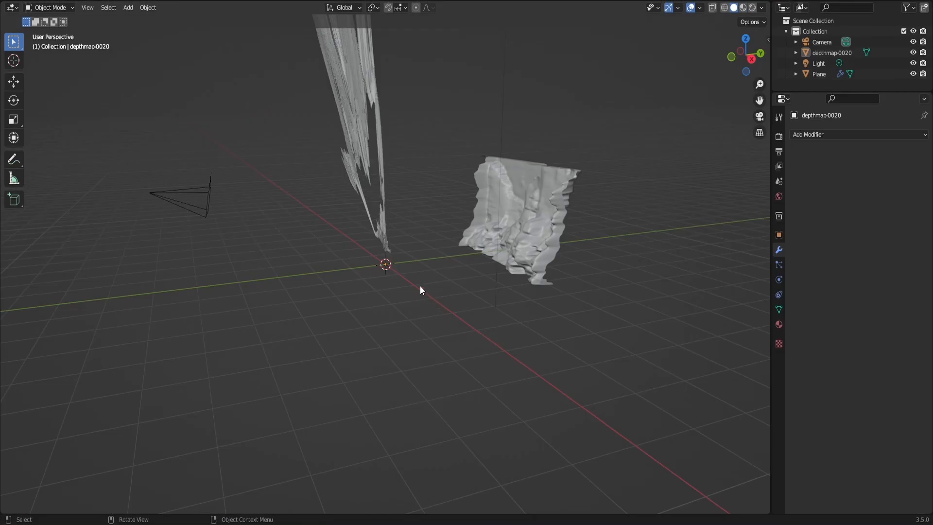
- Move the displaced plane farther away from the imported depthmap-0020 mesh
scroll(420, 286, up, 2)
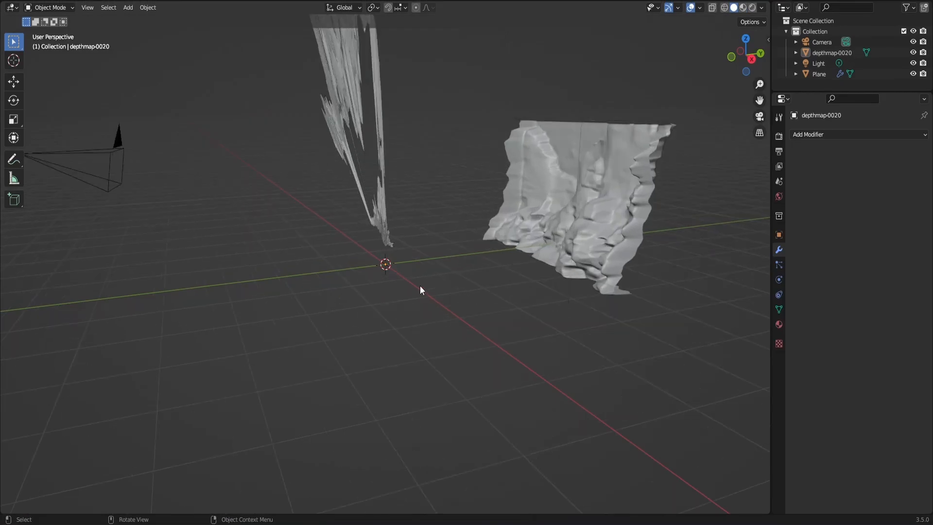
drag(438, 179, 431, 265)
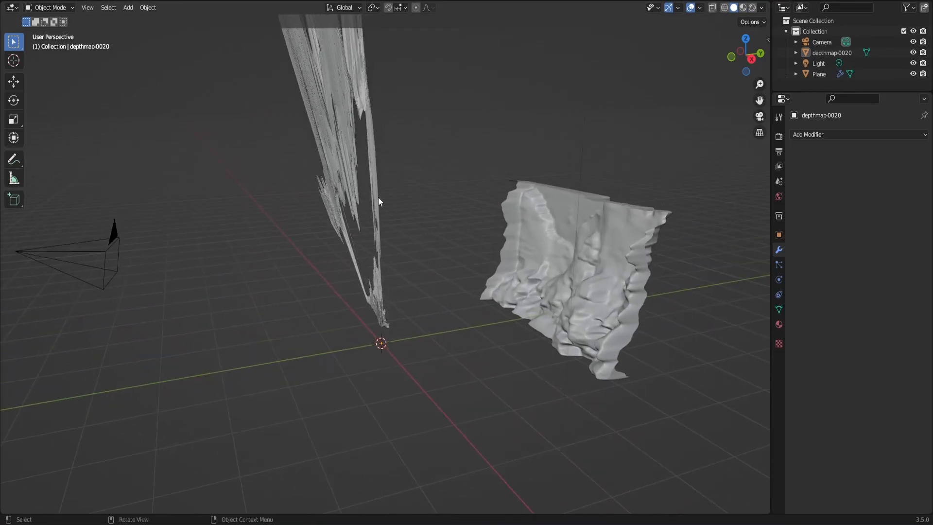
click(357, 145)
scroll(363, 169, down, 3)
scroll(384, 214, up, 3)
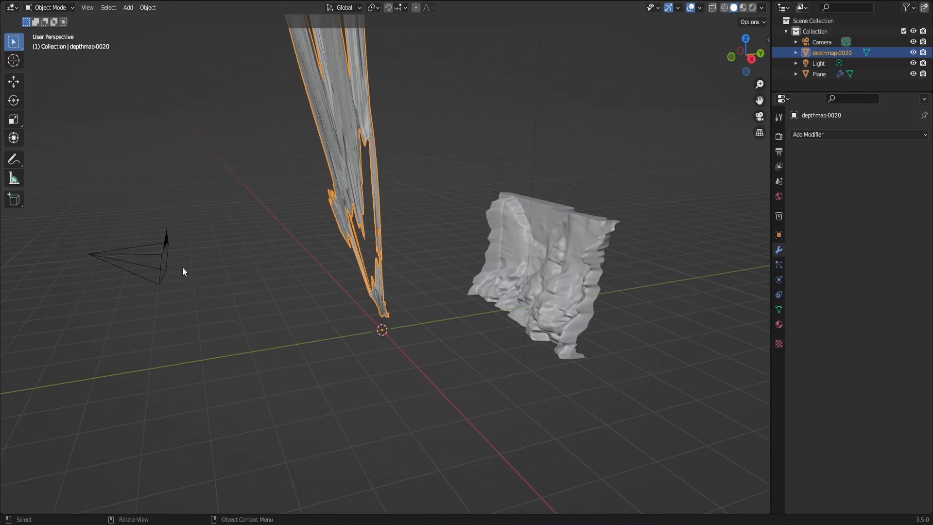
click(127, 260)
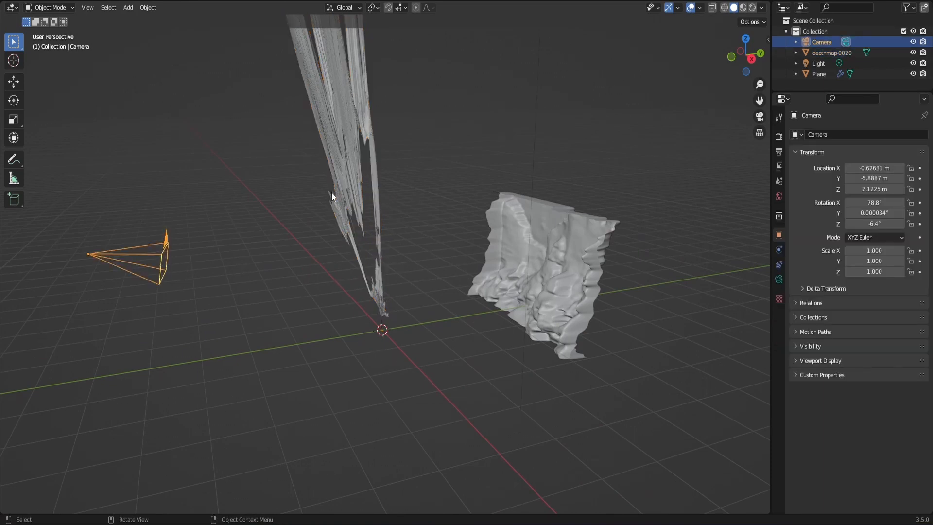
click(358, 148)
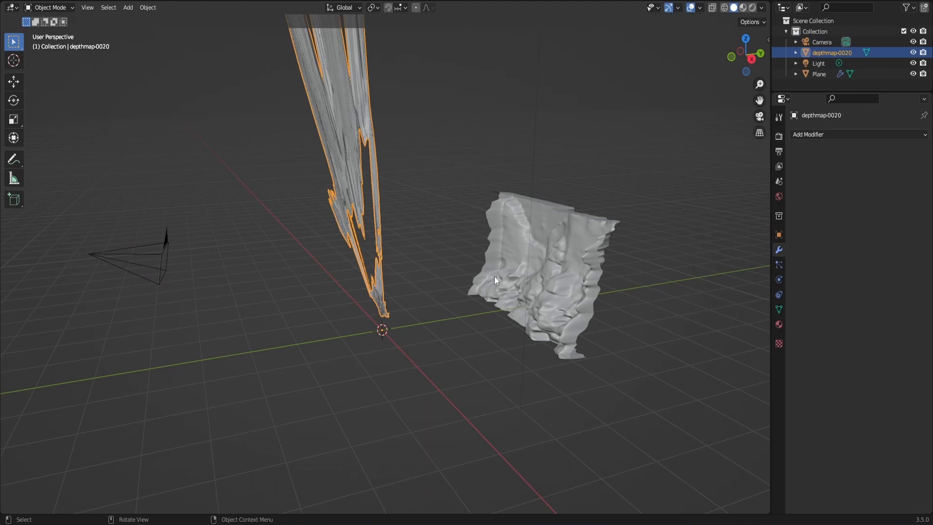
click(524, 267)
key(g)
click(649, 226)
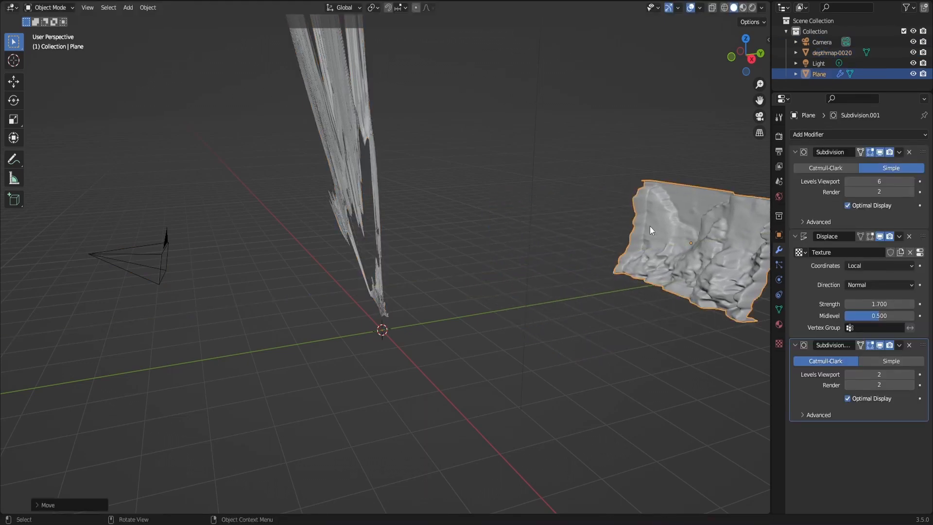
- Rotate the depthmap-0020 mesh by -90° around the global X axis
click(361, 139)
key(r)
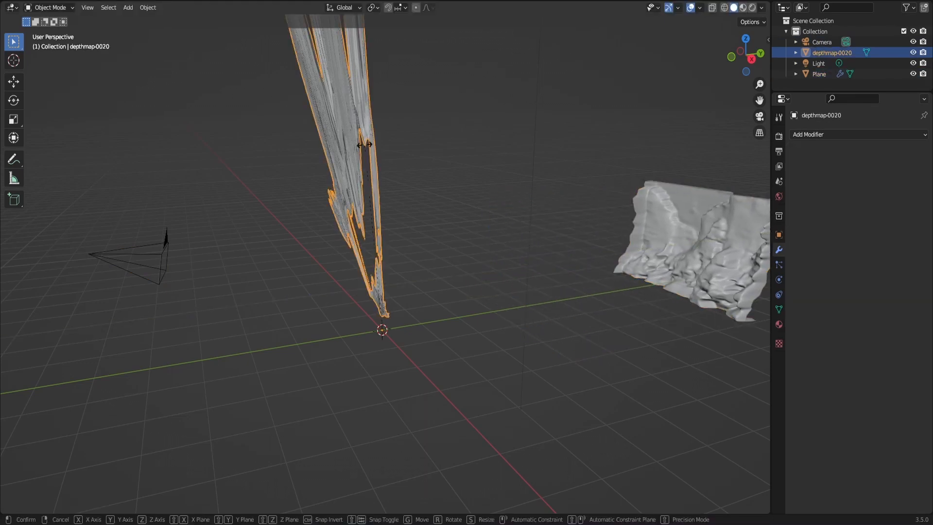
key(x)
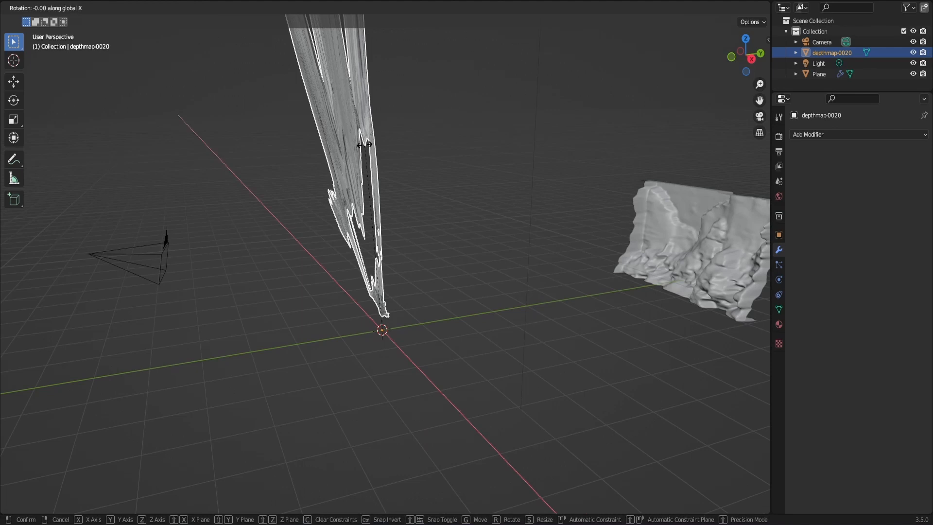
text(90)
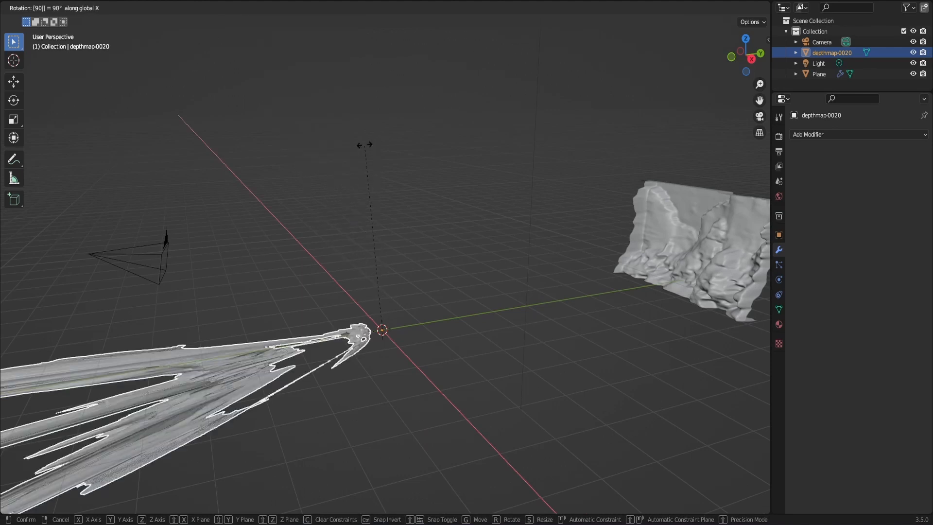
key(BackSpace)
key(BackSpace)
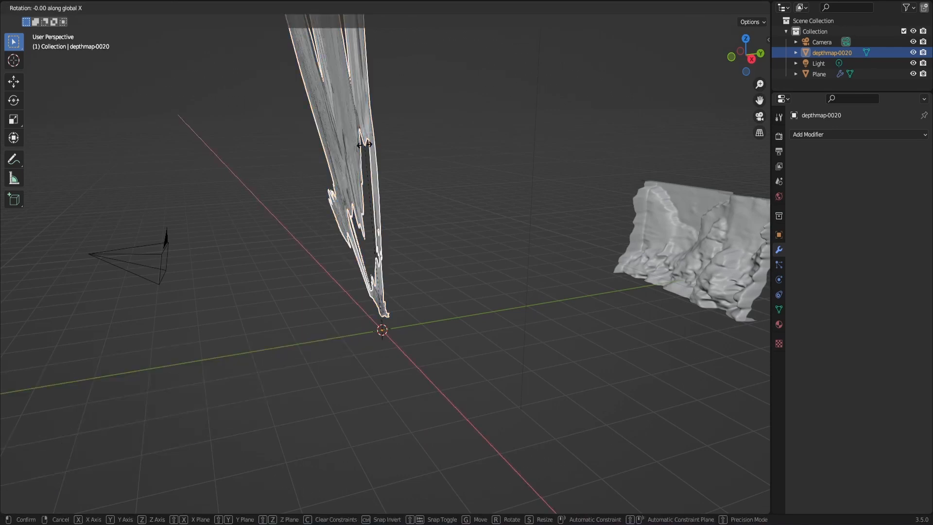
text(-90)
key(Return)
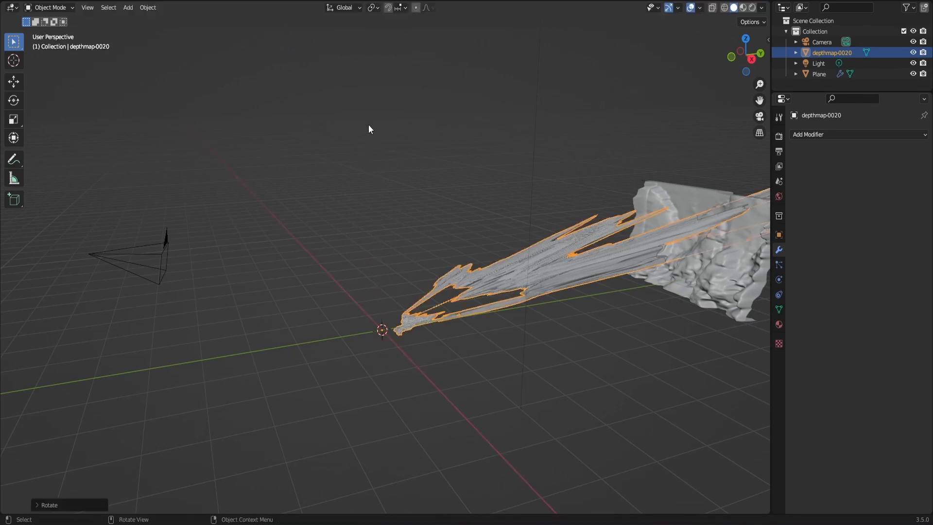
- Select the camera, look through it and lock the camera to the view
click(158, 253)
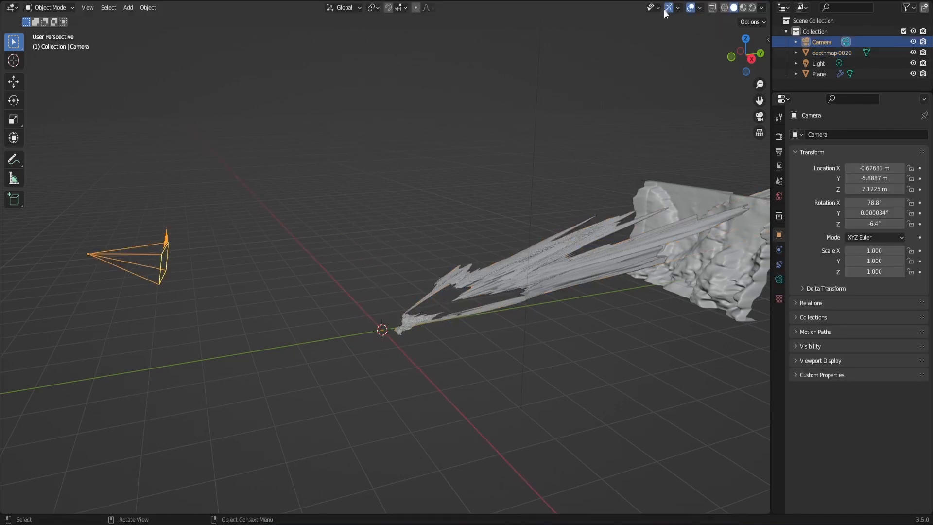
click(760, 117)
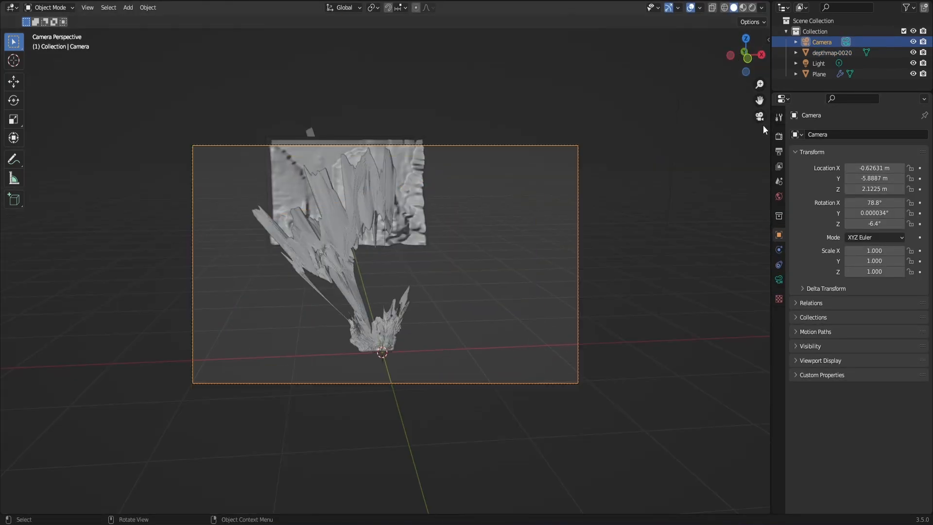
click(767, 39)
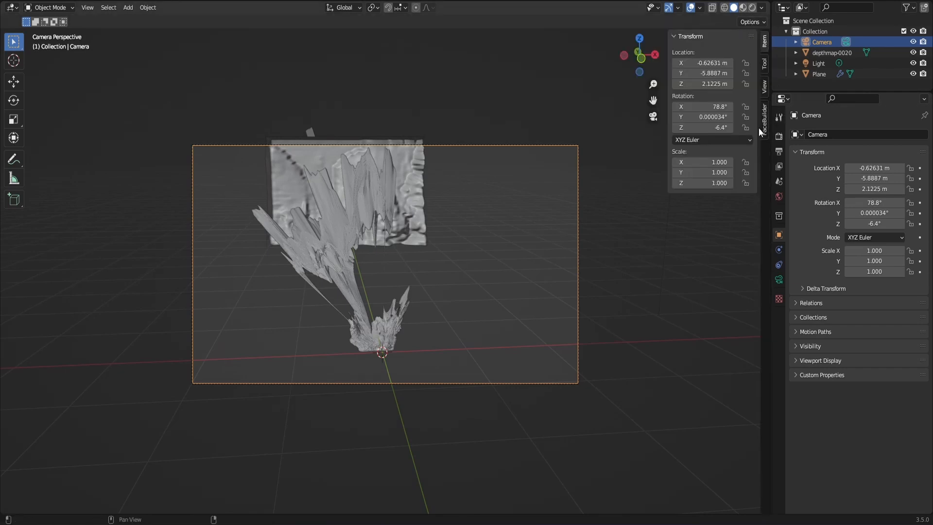
click(764, 87)
click(710, 169)
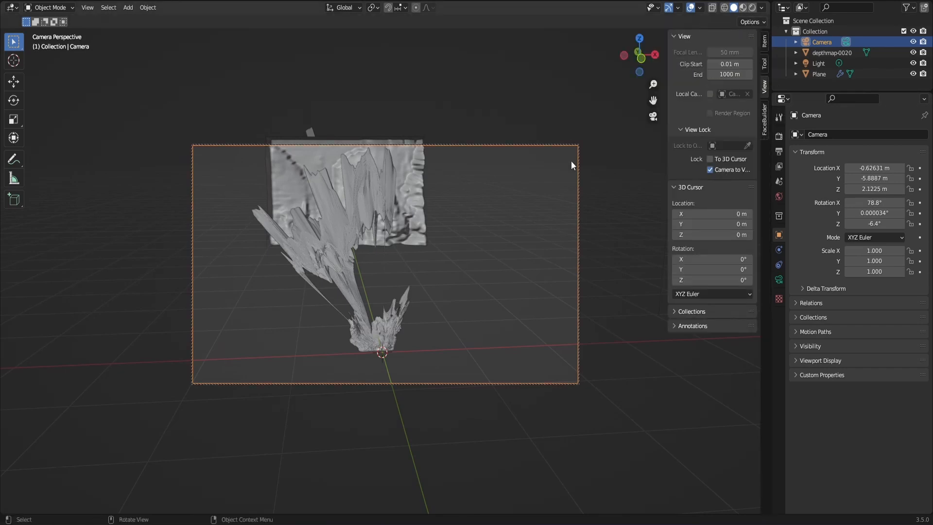
- Move the locked camera from its distant position in toward the depthmap-0020 mesh until the mesh spans most of the frame
drag(653, 100, 439, 135)
scroll(418, 168, up, 3)
scroll(403, 211, up, 2)
scroll(428, 138, up, 2)
scroll(427, 138, up, 1)
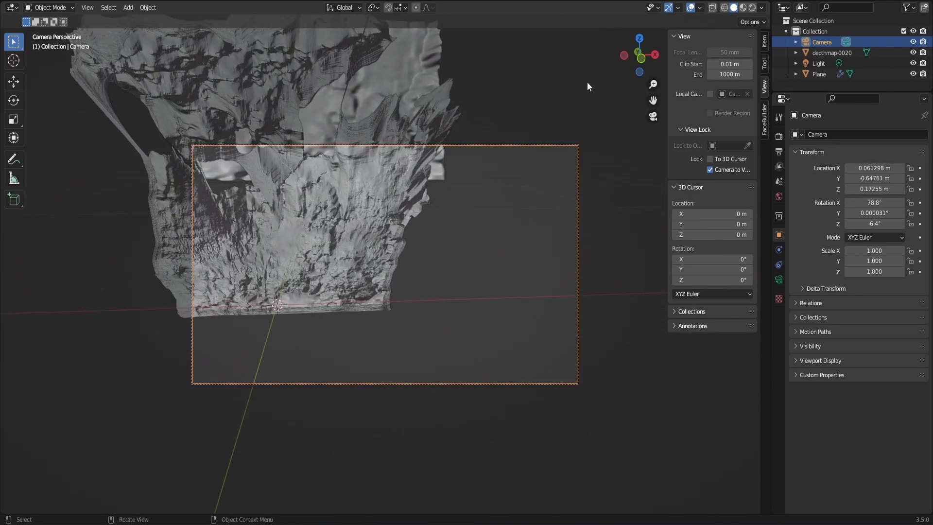
drag(650, 100, 321, 127)
scroll(567, 43, up, 2)
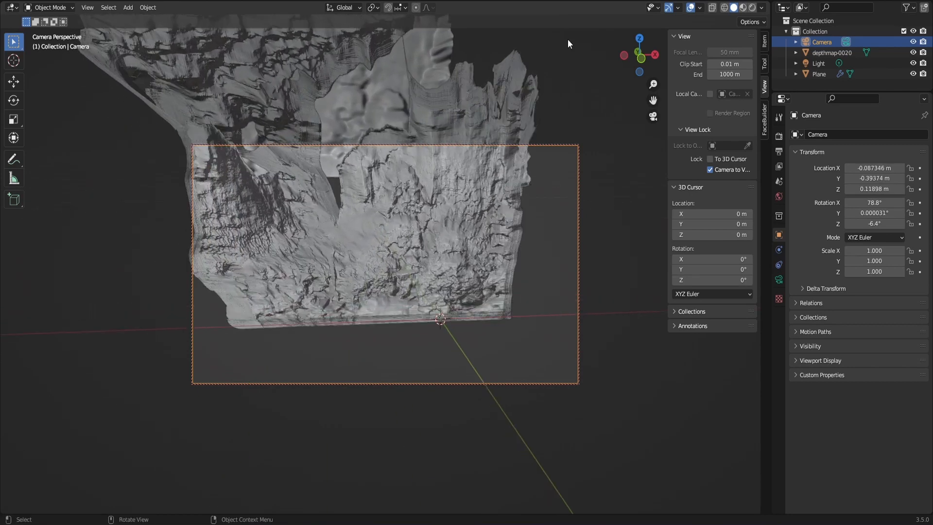
- Level the camera to face the depthmap-0020 mesh almost head-on and move it closer so the scene fills the frame
drag(628, 60, 634, 38)
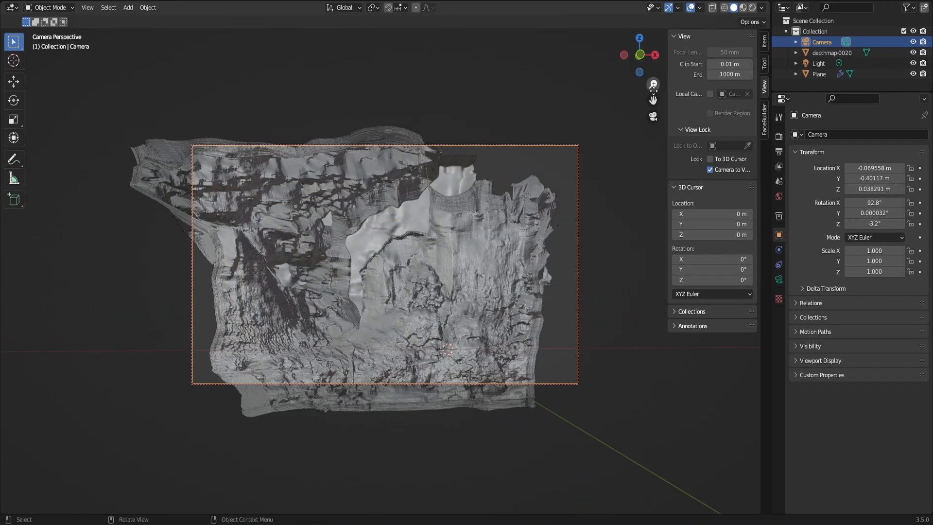
drag(653, 100, 361, 252)
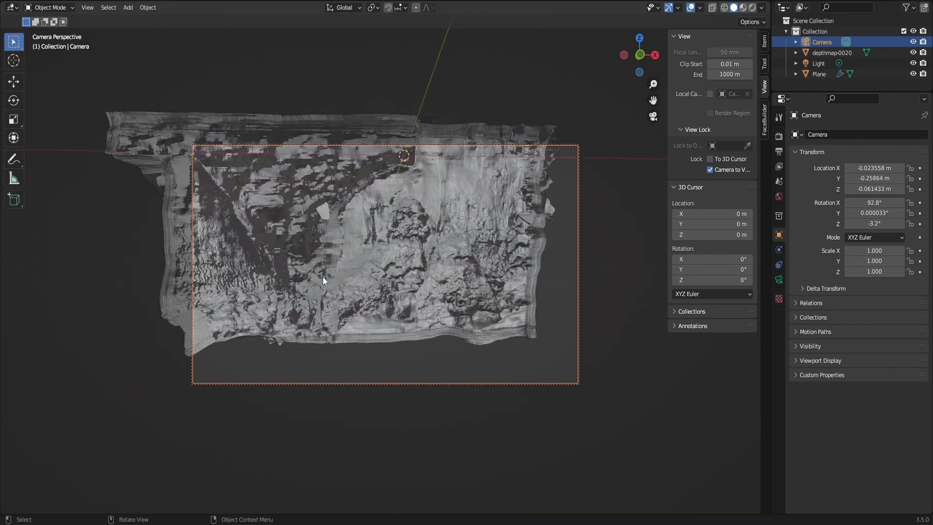
scroll(322, 276, up, 4)
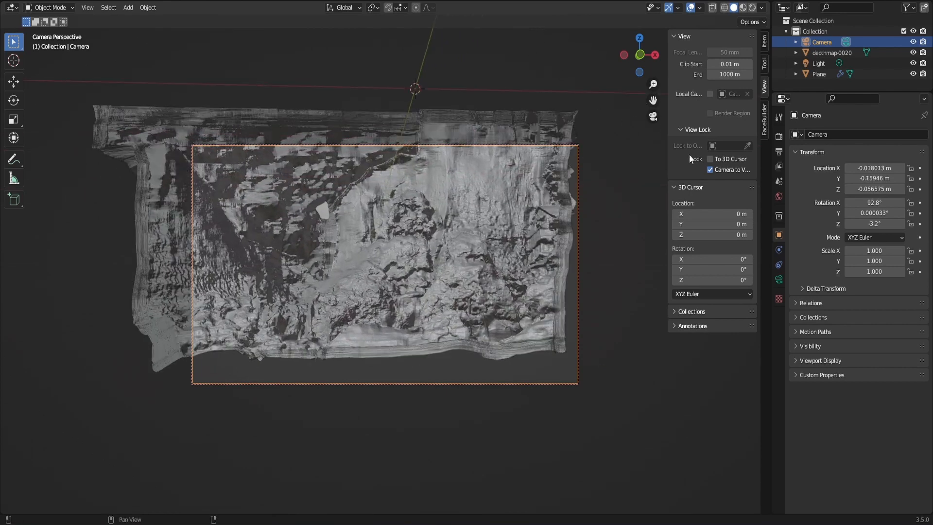
mouse_move(625, 57)
mouse_down()
mouse_move(618, 60)
mouse_move(628, 63)
mouse_up()
drag(653, 100, 651, 128)
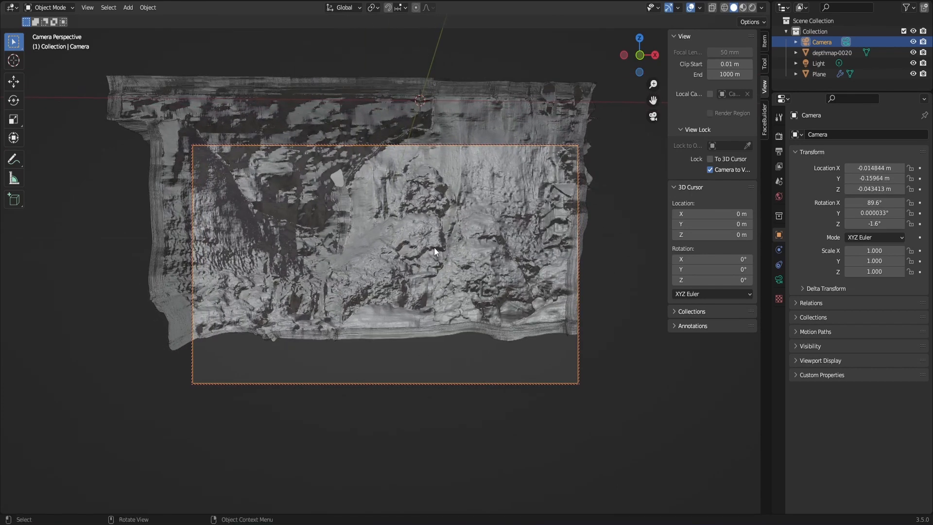
- Select the depthmap-0020 mesh and give it a new material named "ply material"
click(434, 251)
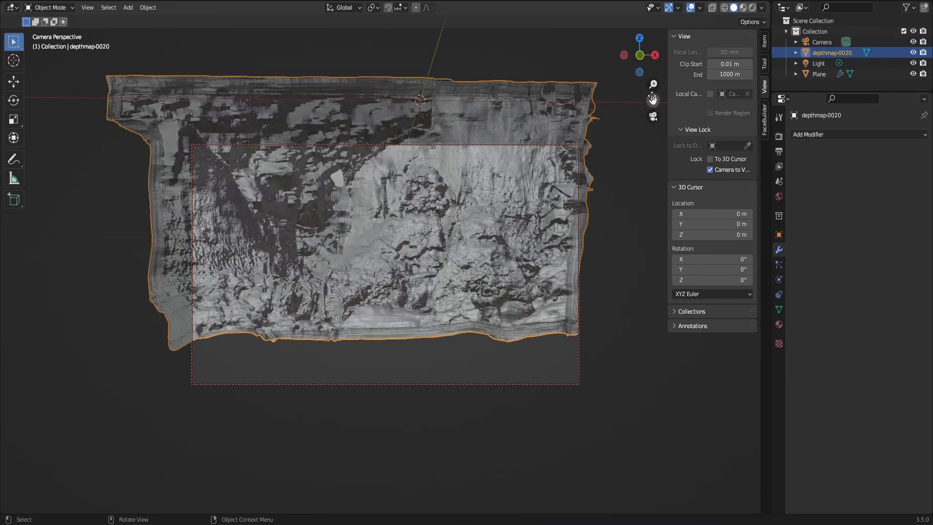
drag(652, 99, 646, 128)
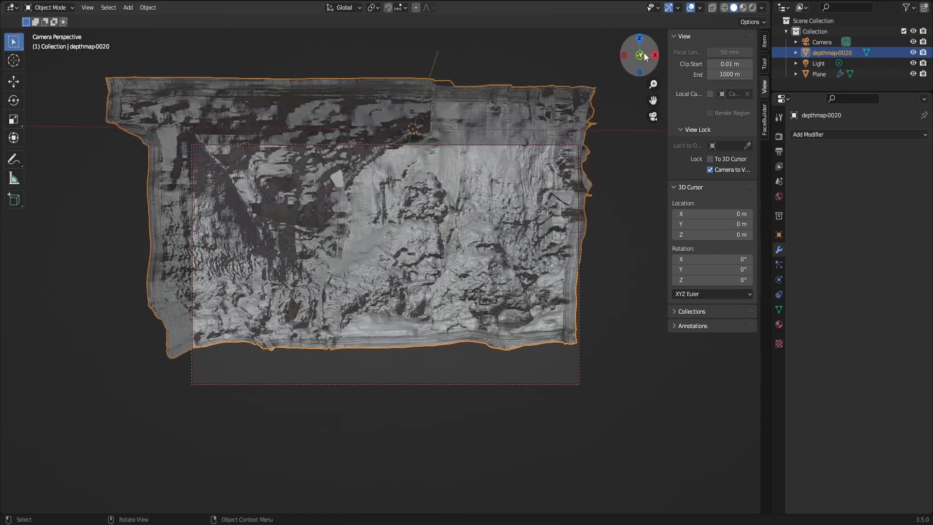
drag(647, 56, 642, 53)
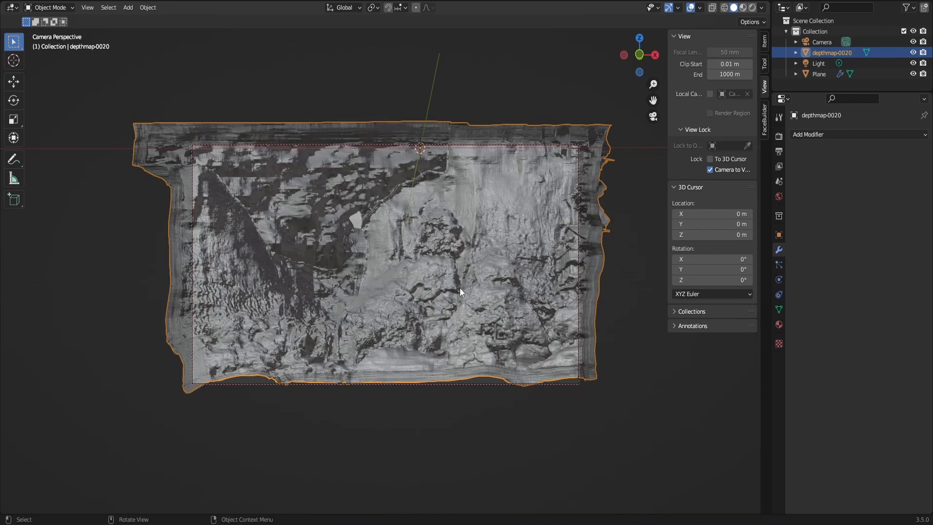
click(778, 322)
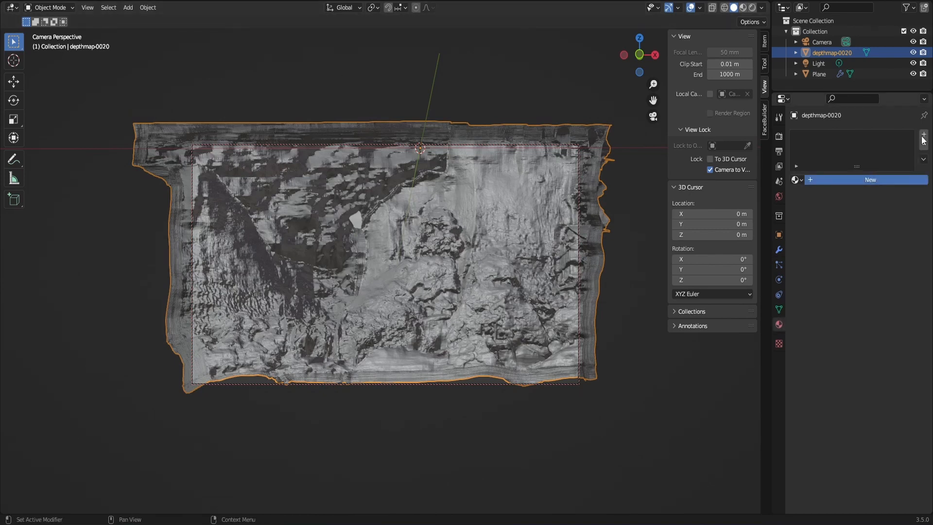
click(870, 179)
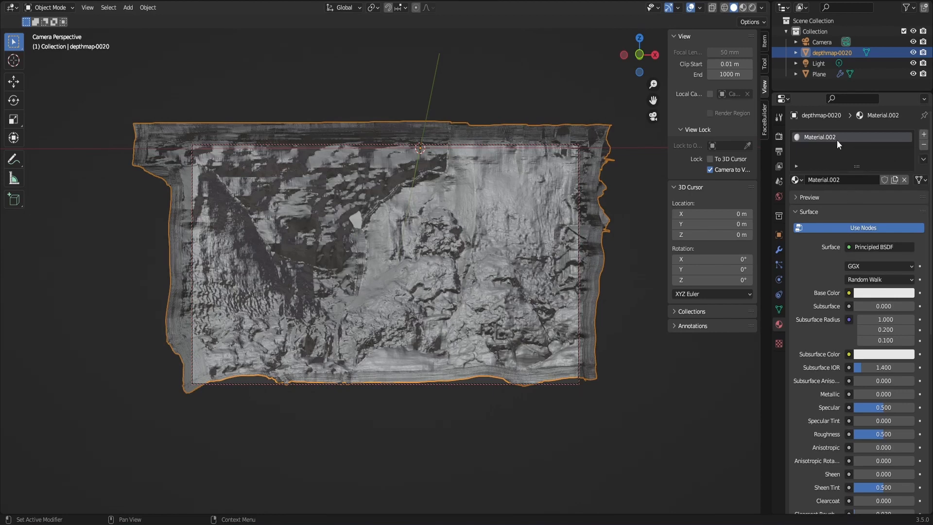
text(ppl)
key(Return)
- In the Shading workspace, add a Color Attribute node to the ply material and connect its Color to the Principled BSDF's Base Color
click(306, 0)
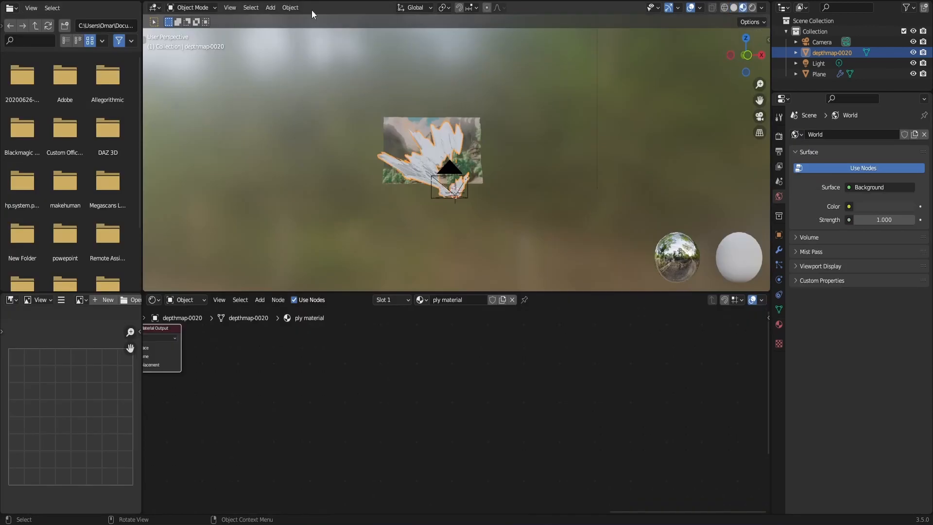
drag(400, 389, 588, 382)
key(shift+a)
click(264, 400)
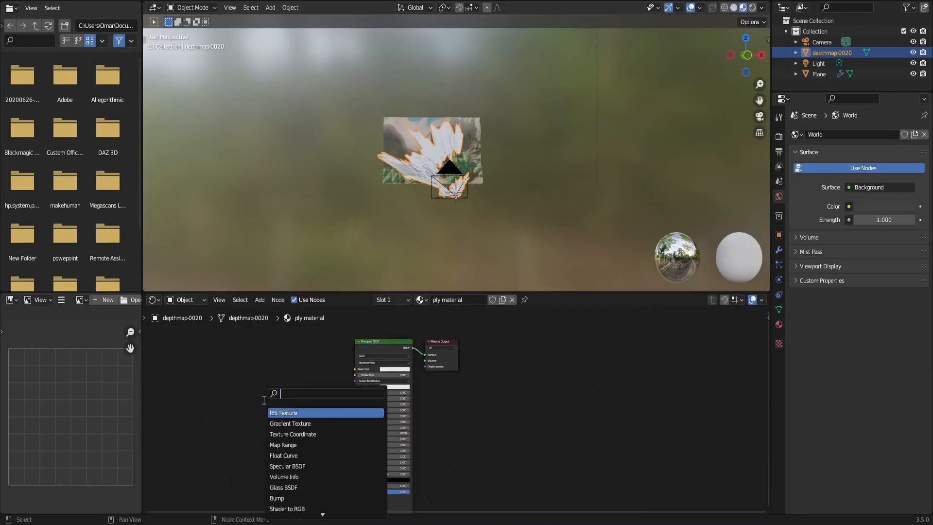
text(col)
key(Return)
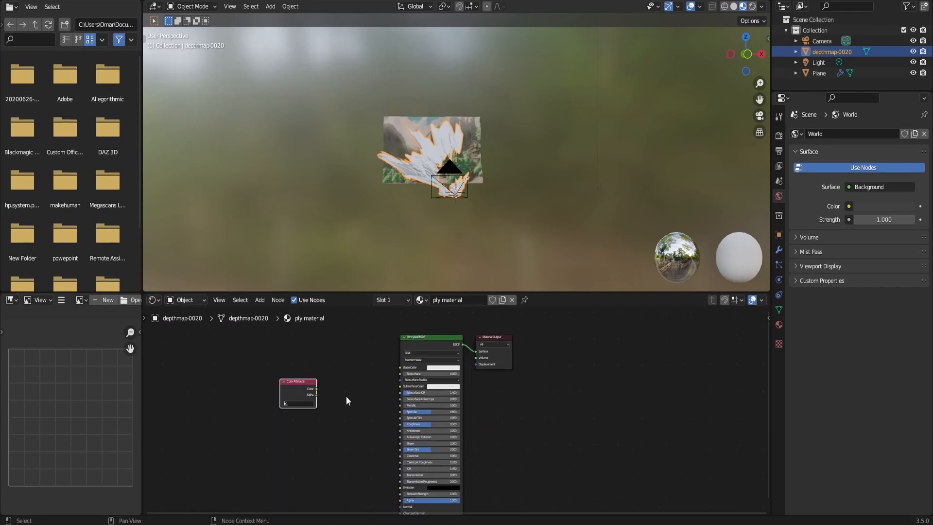
scroll(345, 396, up, 2)
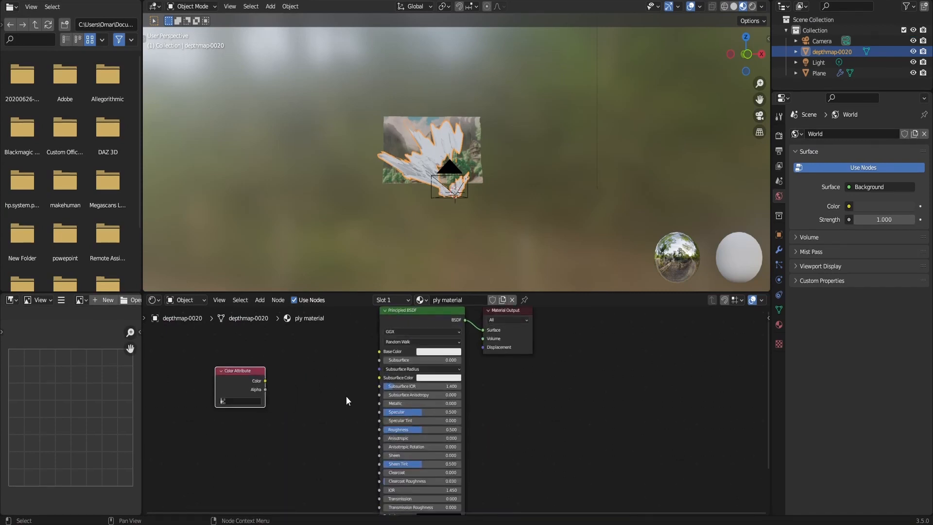
drag(314, 391, 403, 399)
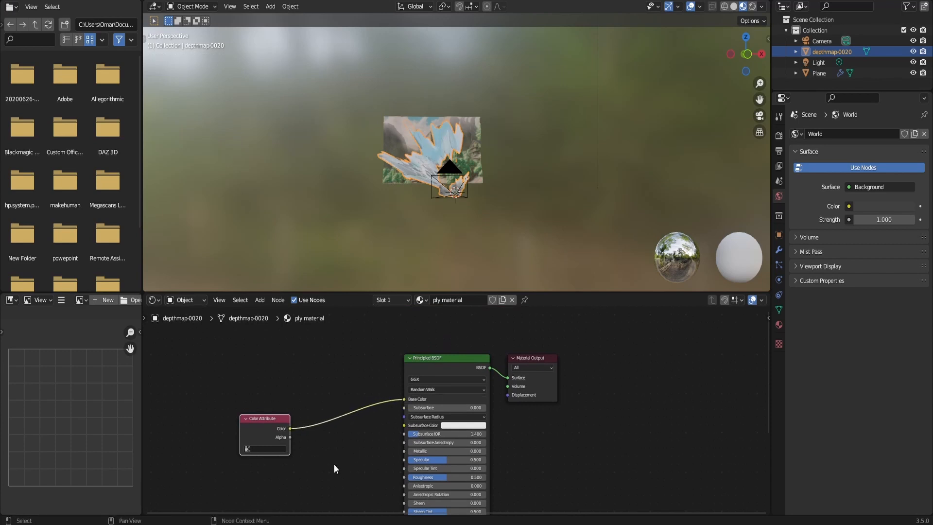
- Set the Principled BSDF's Specular and Roughness to 0 and connect the Color Attribute's Color to its Emission input
scroll(334, 465, up, 1)
drag(313, 477, 315, 402)
scroll(404, 402, down, 1)
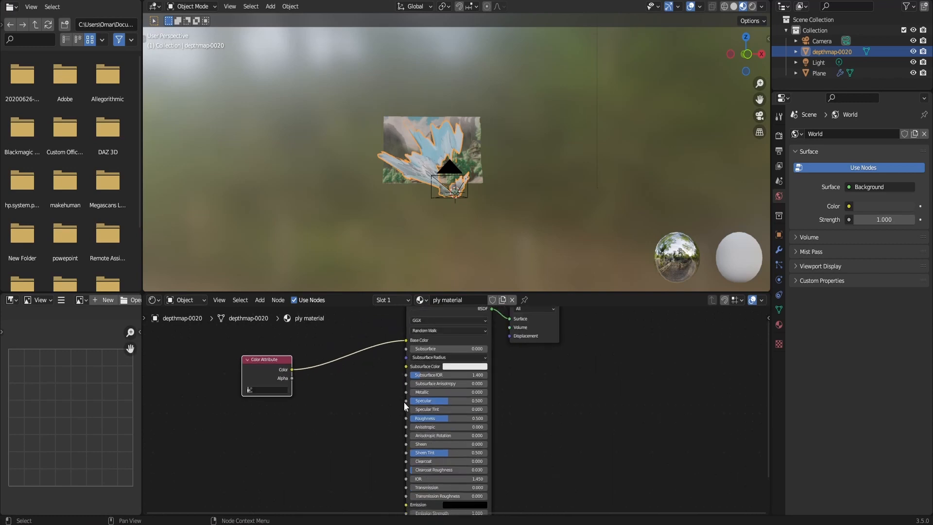
drag(448, 419, 410, 400)
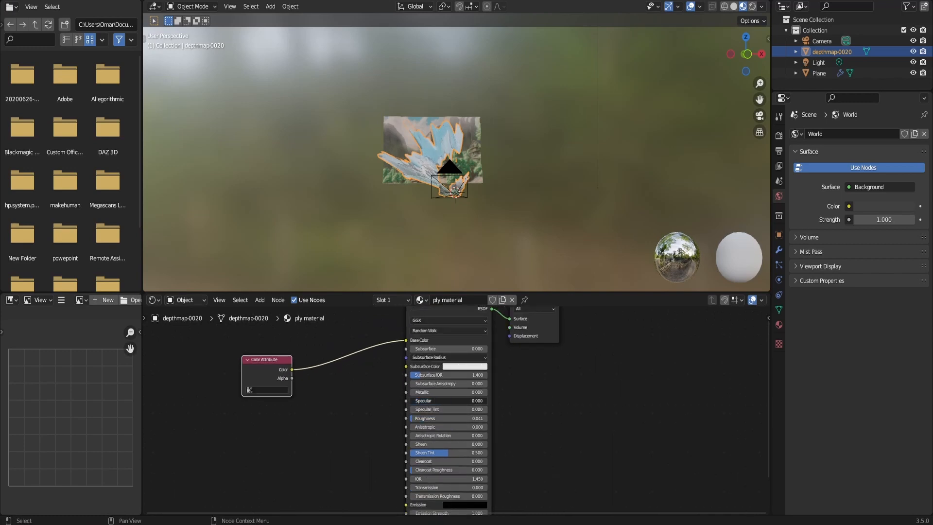
scroll(367, 412, down, 2)
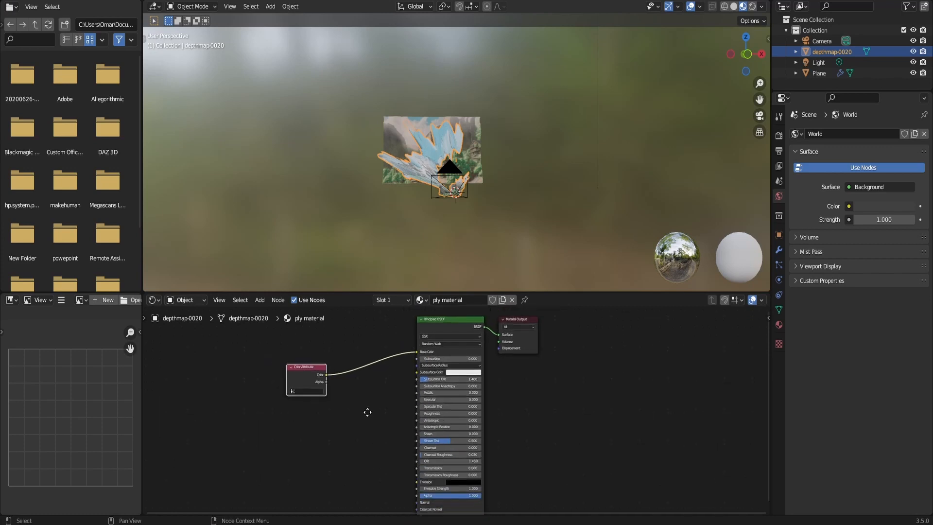
drag(322, 360, 413, 468)
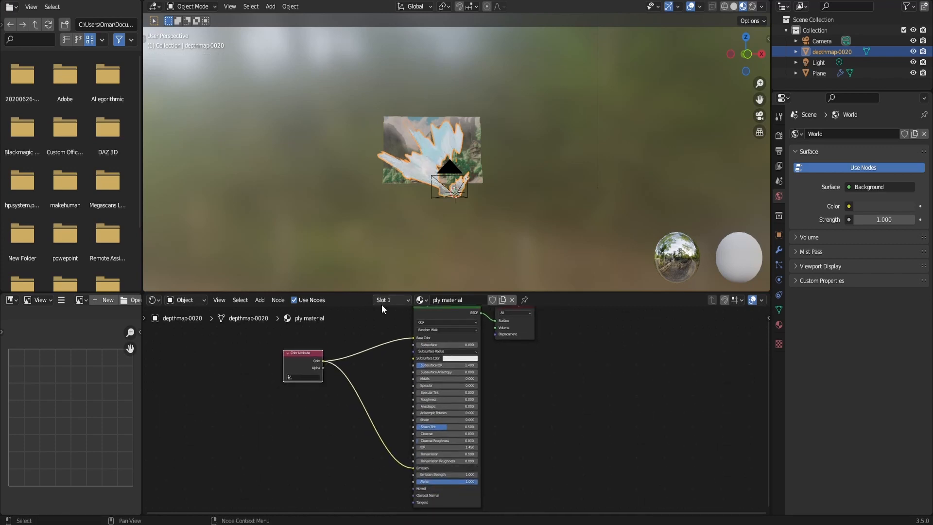
- Look through the camera at the coloured mesh and enable Scene World lighting for the viewport preview
click(759, 118)
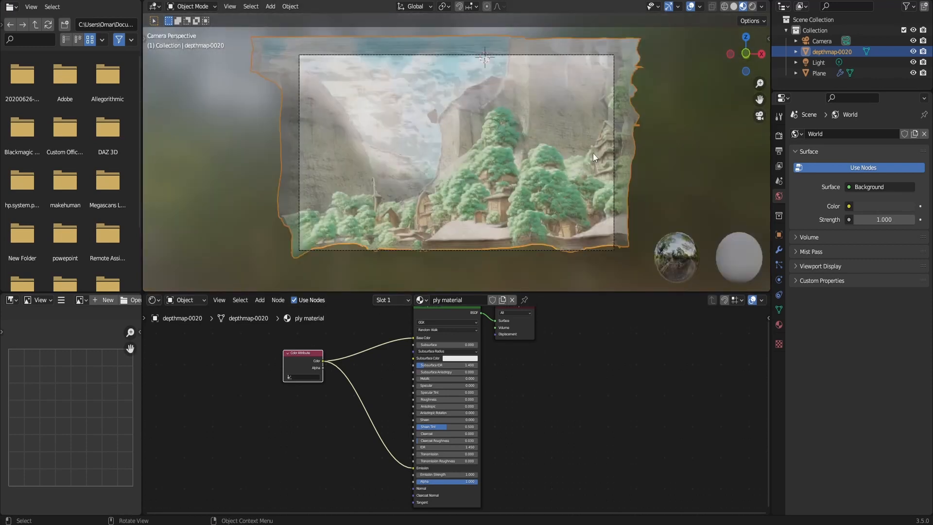
scroll(595, 156, up, 1)
drag(759, 99, 746, 79)
click(746, 54)
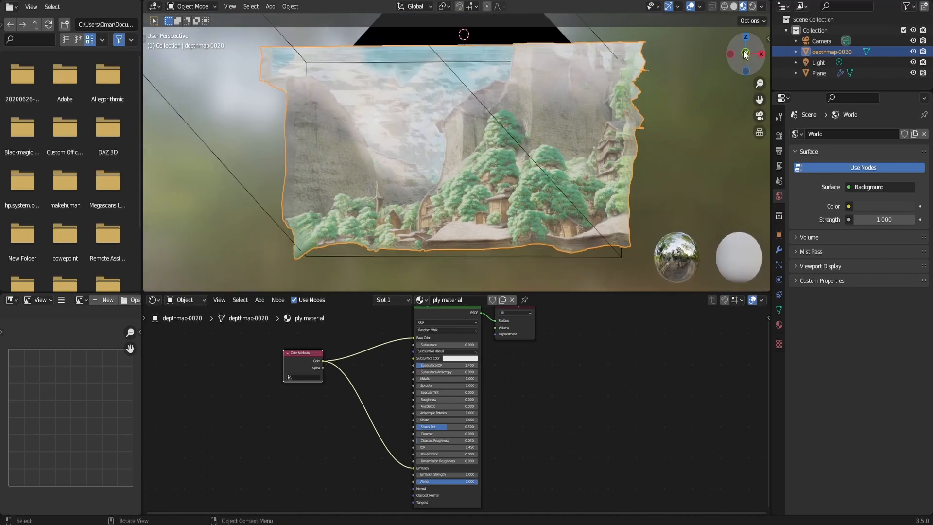
click(754, 115)
click(769, 39)
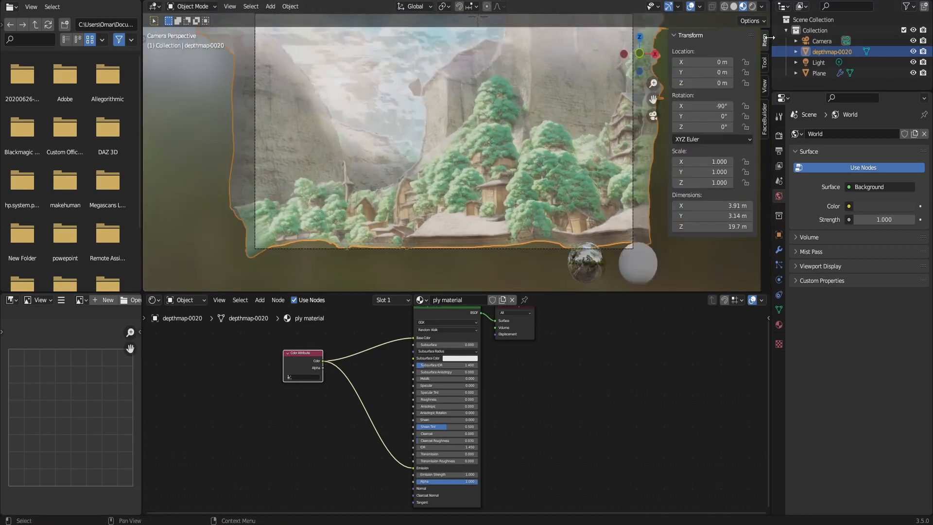
click(762, 7)
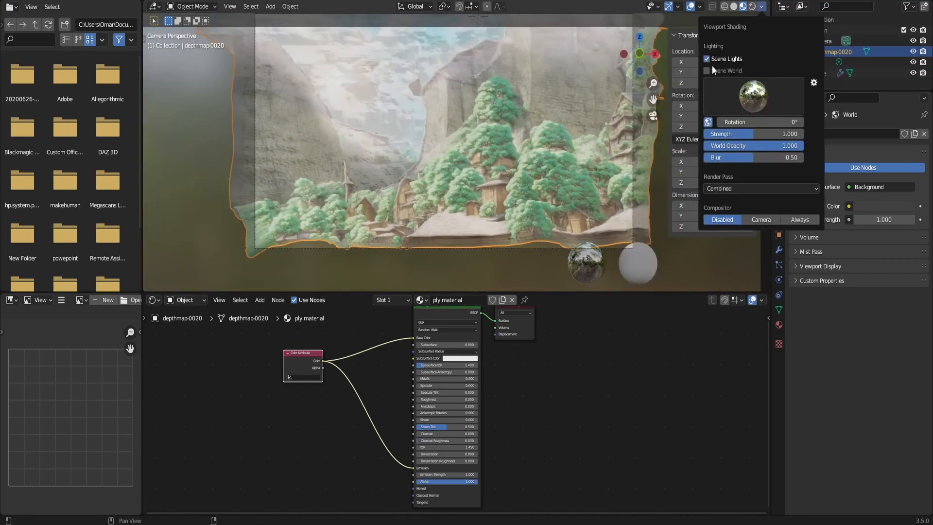
click(708, 71)
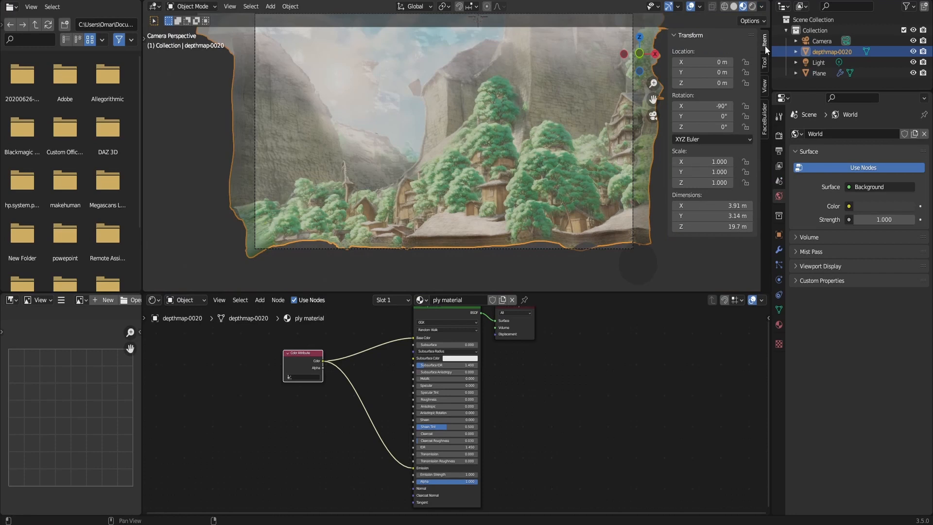
- Set the world background colour to black
click(778, 325)
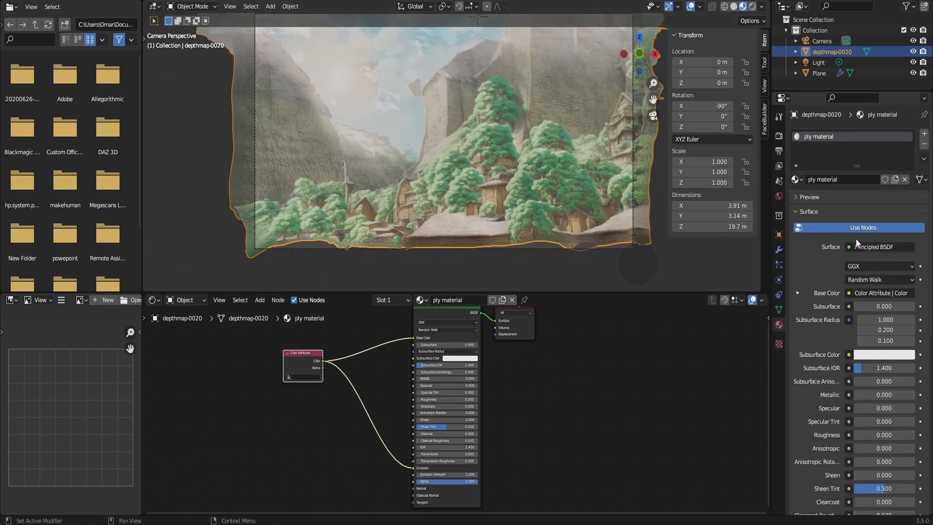
click(779, 196)
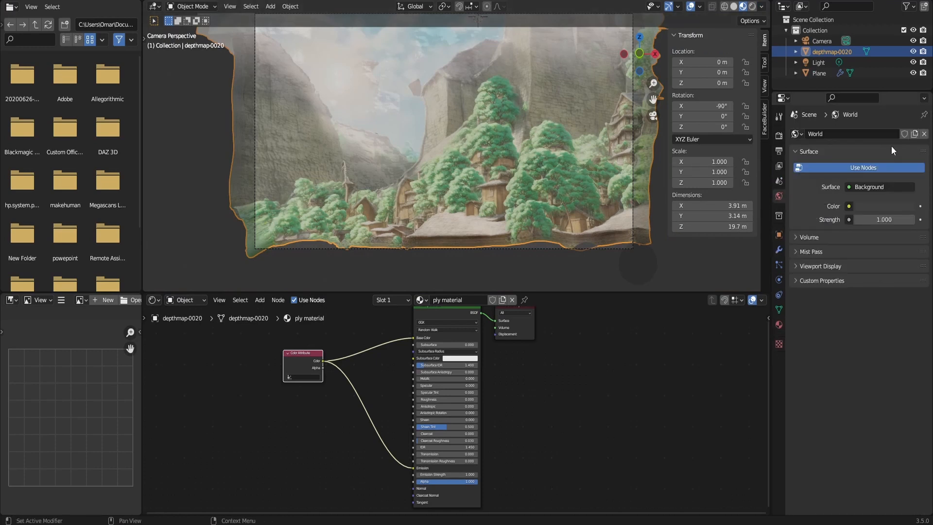
click(871, 208)
drag(907, 116, 907, 130)
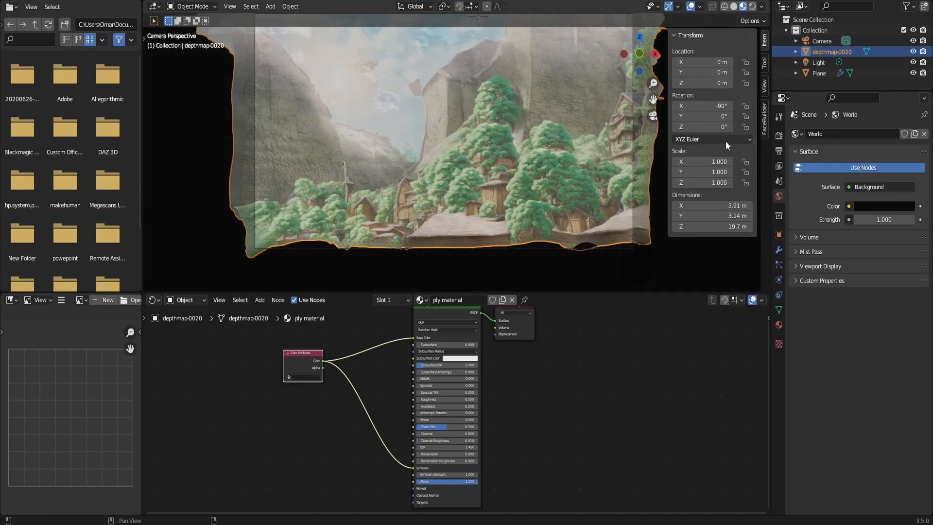
- Lock the camera to the view and orbit and pan it around the coloured depthmap-0020 mesh to check its depth
click(764, 87)
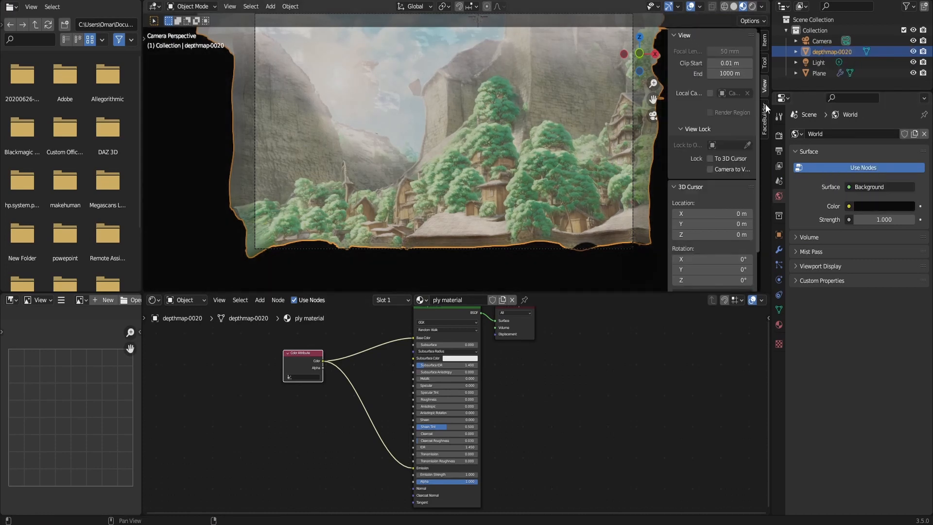
click(710, 169)
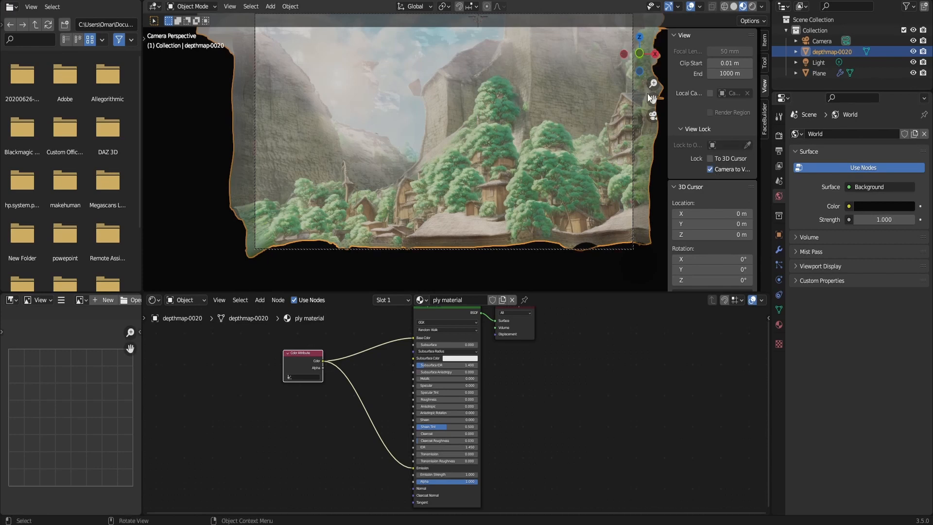
mouse_move(651, 98)
mouse_down()
mouse_move(632, 85)
mouse_move(642, 107)
mouse_move(650, 95)
mouse_up()
scroll(438, 115, up, 3)
mouse_move(639, 53)
mouse_down()
mouse_move(631, 46)
mouse_move(638, 62)
mouse_up()
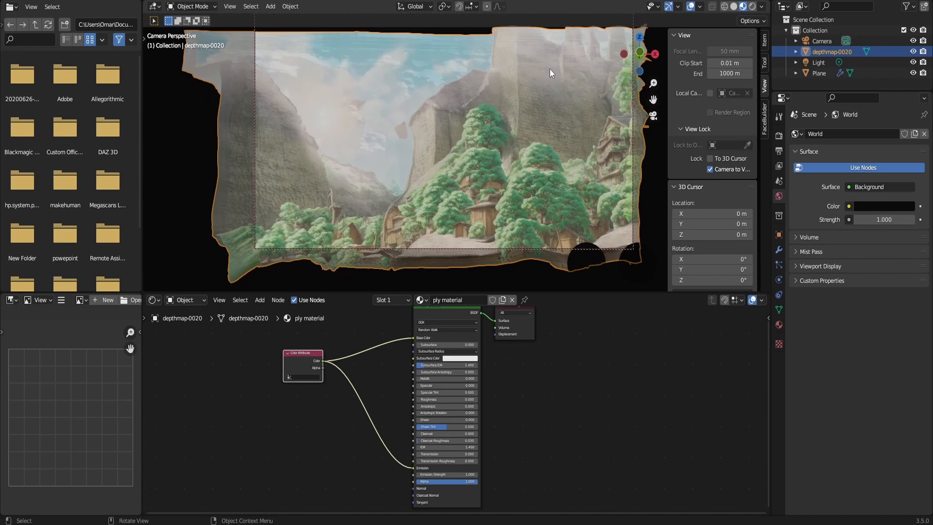
drag(628, 46, 579, 213)
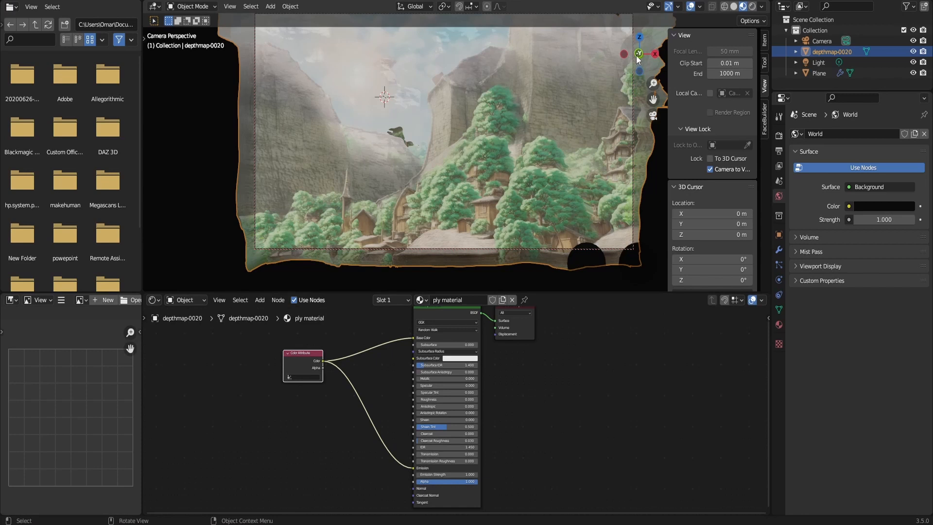
drag(639, 54, 539, 117)
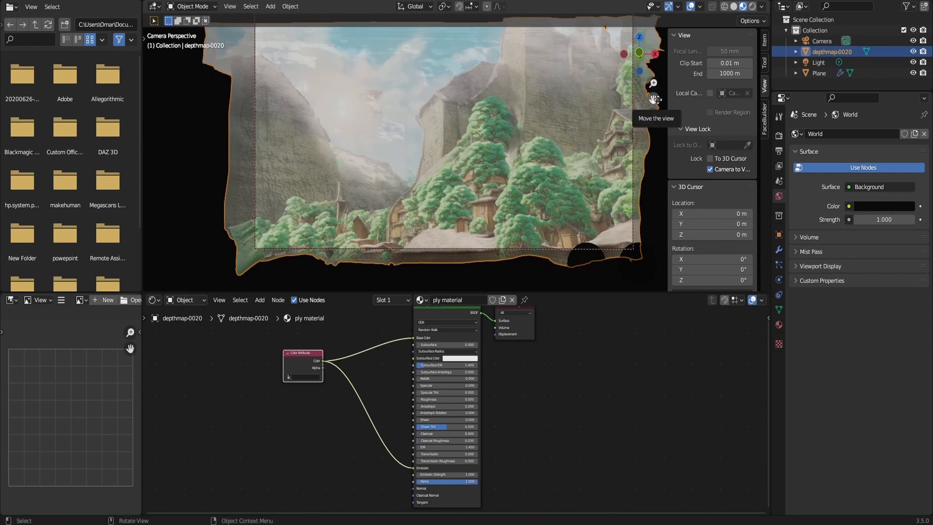
drag(655, 100, 656, 100)
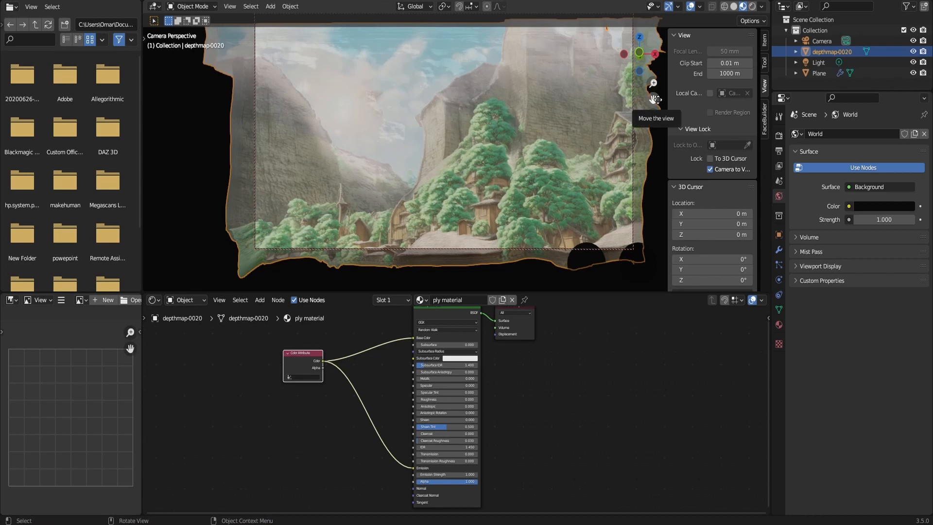